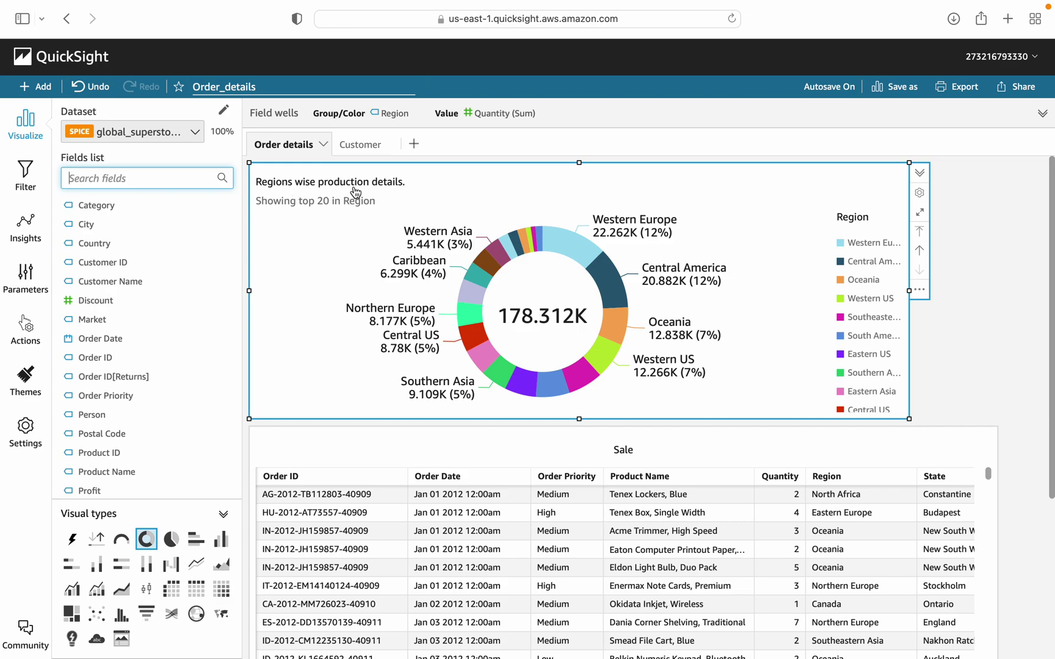
Review the regional donut chart and Sale table on the Order details sheet, and the customer table on the Customer sheet.
{"action": "scroll", "coordinate": [406, 467], "scroll_direction": "down", "scroll_amount": 3}
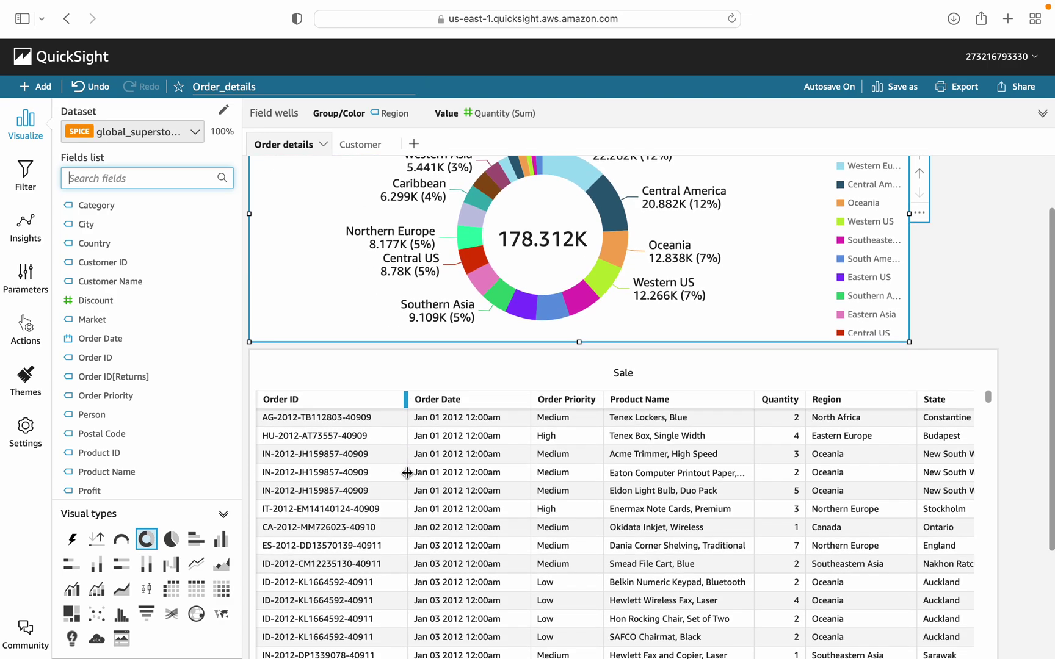
{"action": "scroll", "coordinate": [412, 424], "scroll_direction": "down", "scroll_amount": 4}
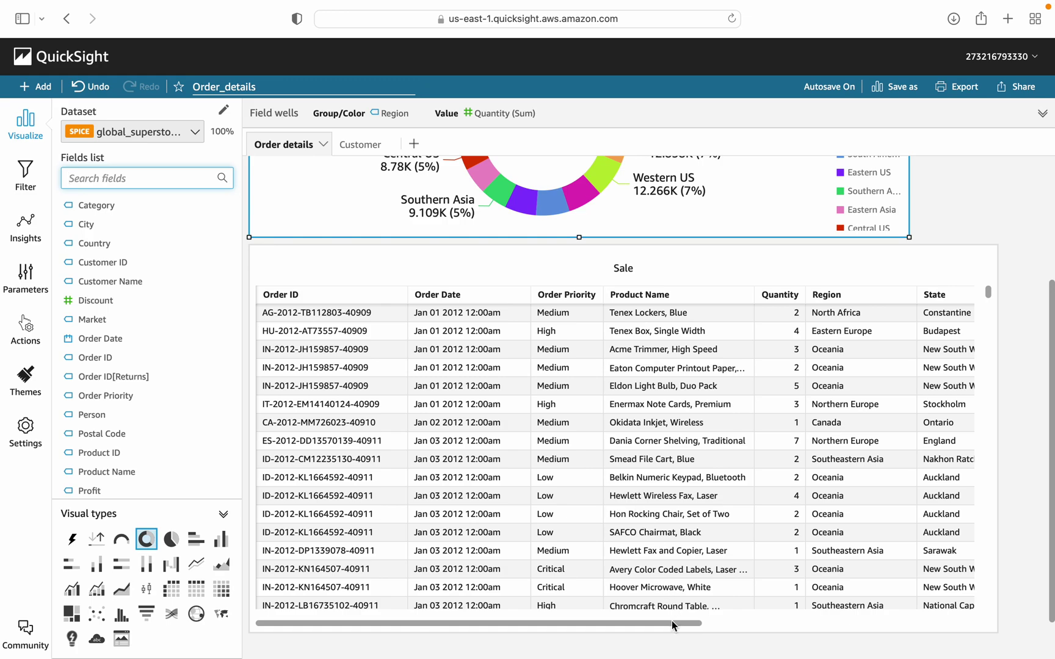
{"action": "left_click_drag", "start_coordinate": [671, 621], "coordinate": [749, 593]}
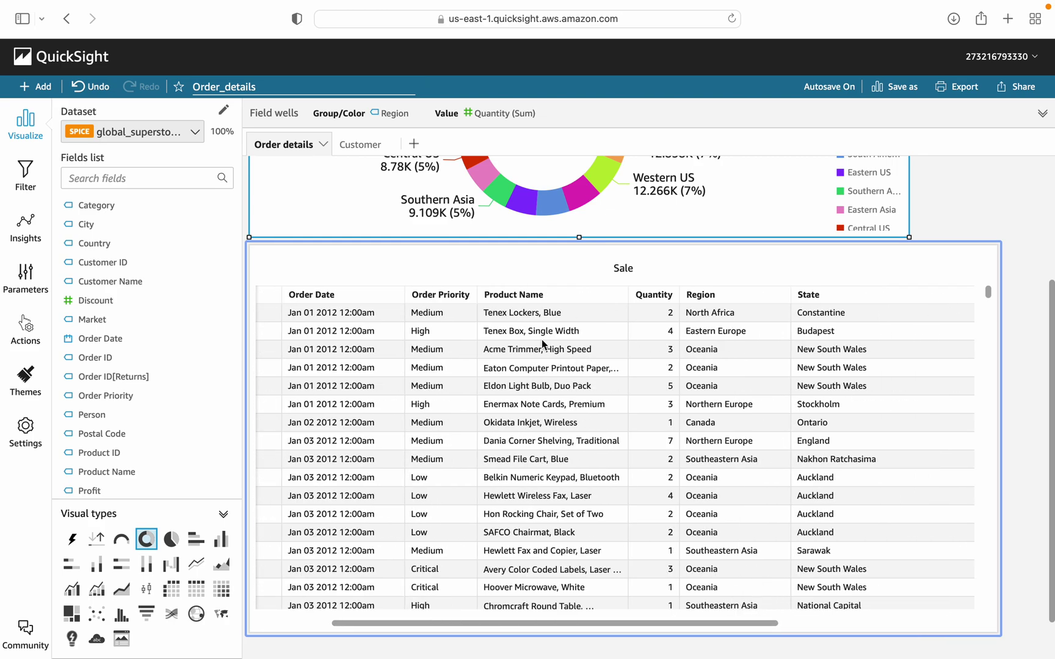
{"action": "left_click", "coordinate": [354, 146]}
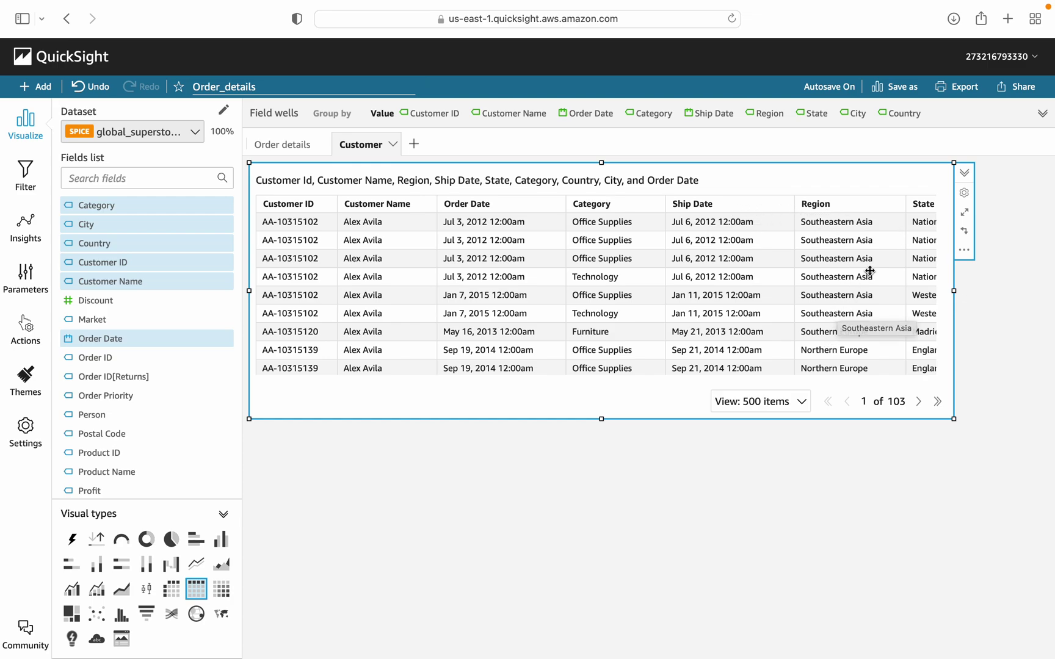
{"action": "left_click", "coordinate": [275, 147]}
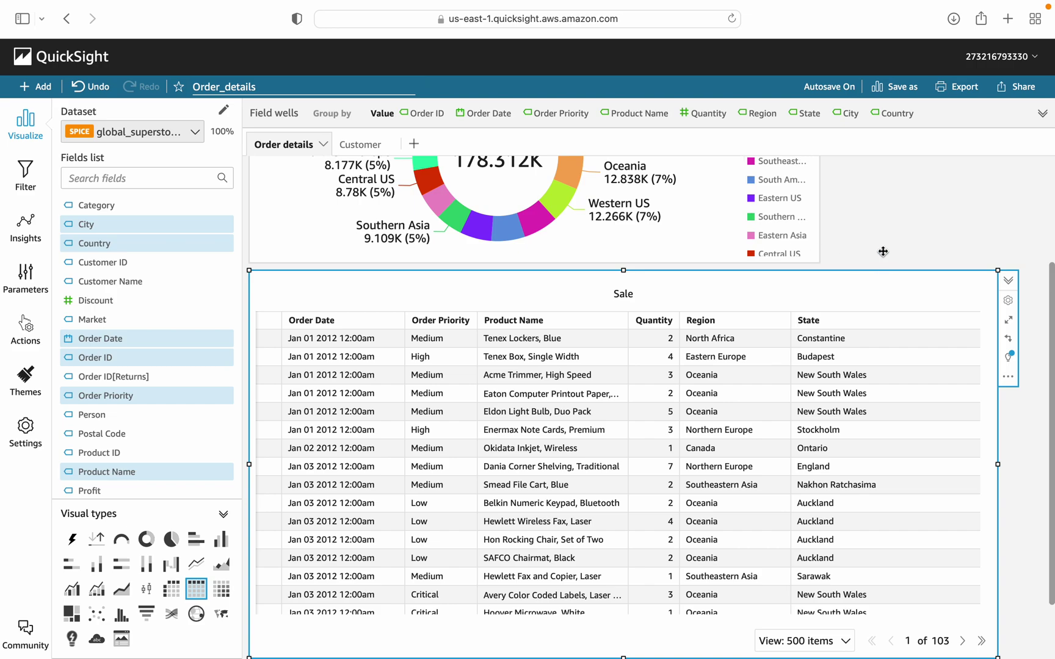
{"action": "scroll", "coordinate": [883, 251], "scroll_direction": "up", "scroll_amount": 3}
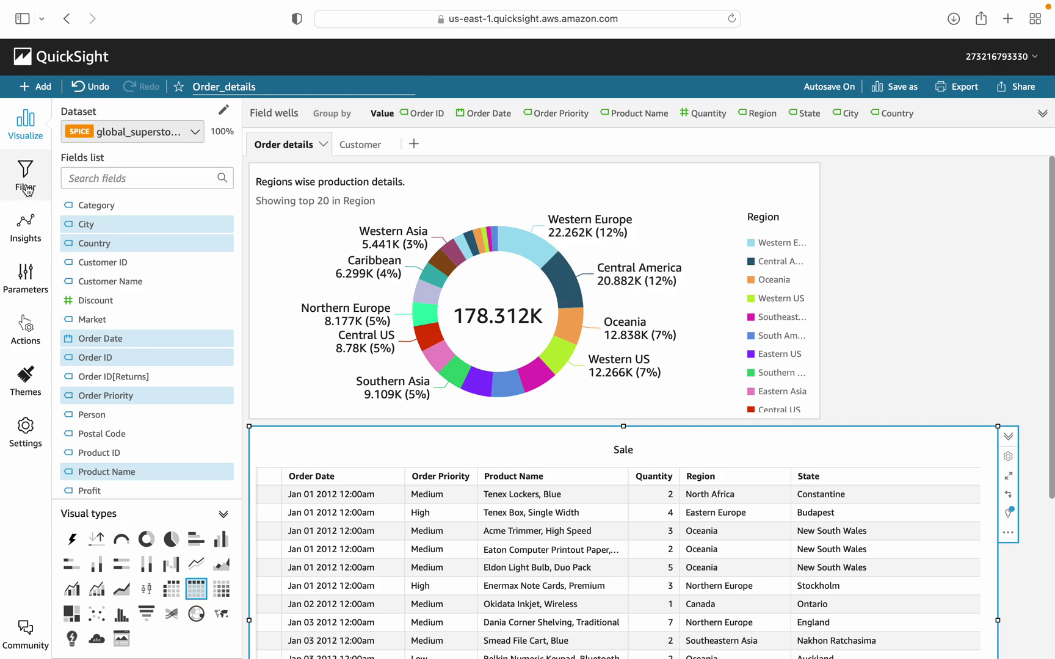
{"action": "left_click", "coordinate": [698, 205]}
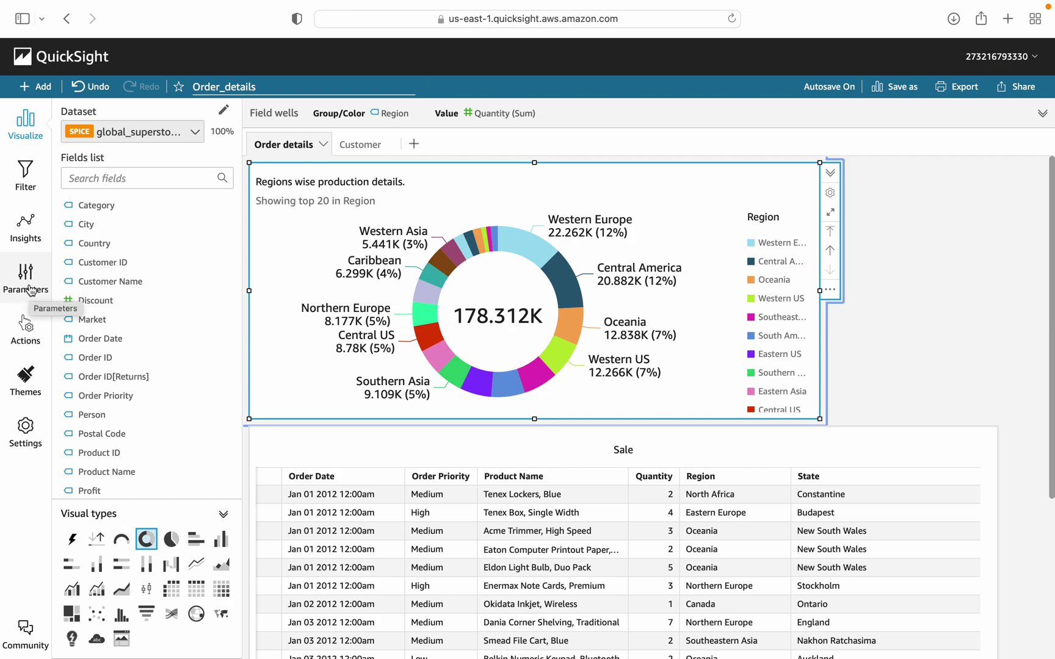
Start a new parameter named P_start_date with the Datetime data type and Day time granularity.
{"action": "left_click", "coordinate": [29, 289]}
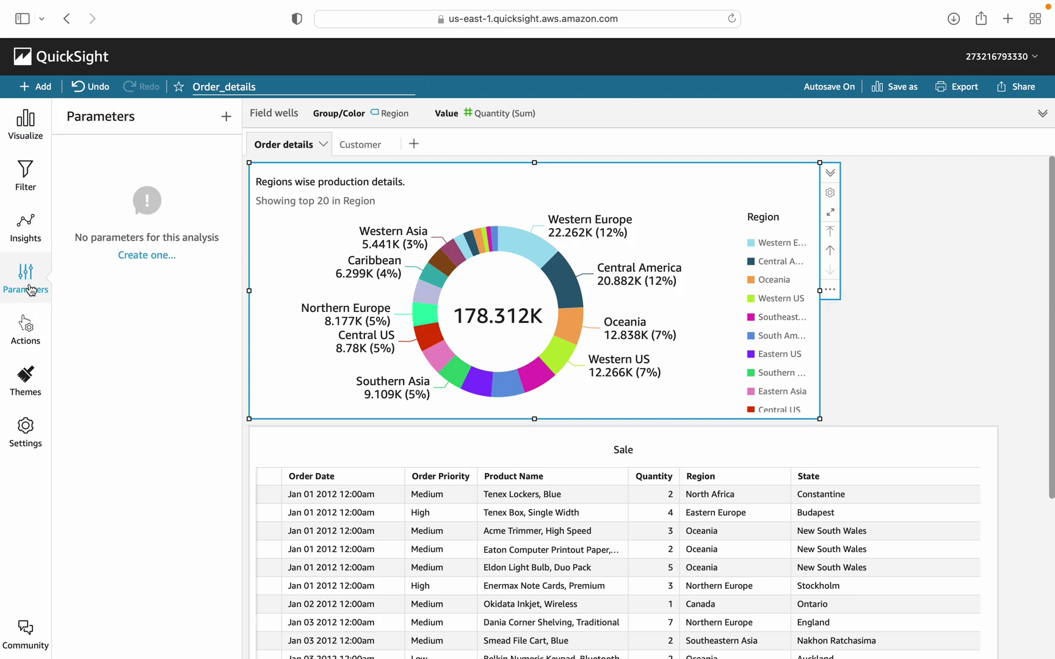
{"action": "left_click", "coordinate": [156, 261]}
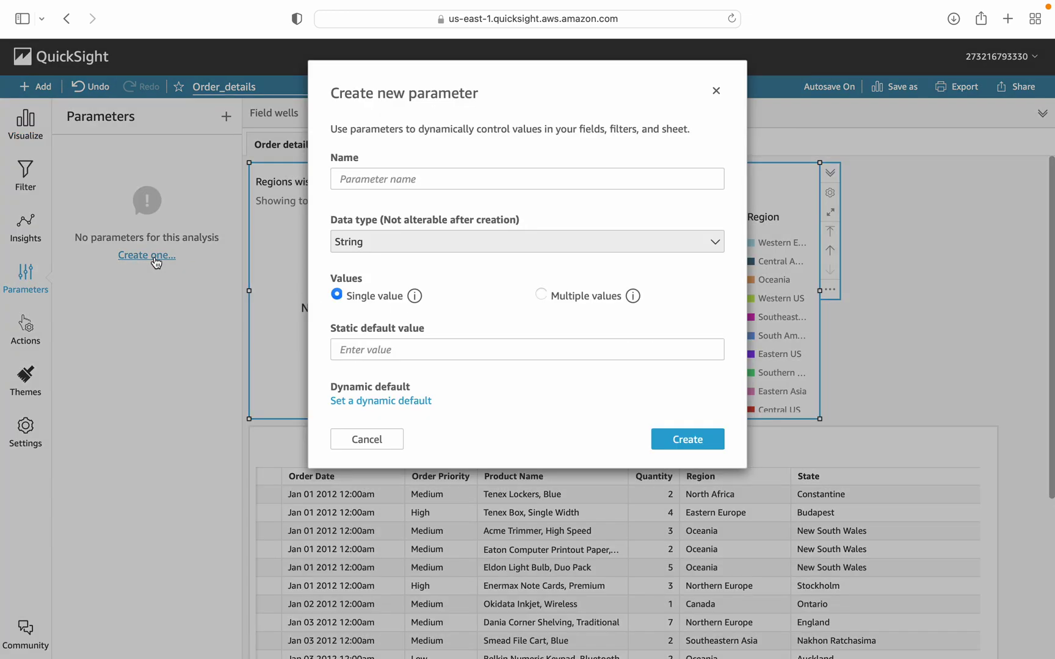
{"action": "left_click", "coordinate": [355, 183]}
{"action": "type", "text": "P"}
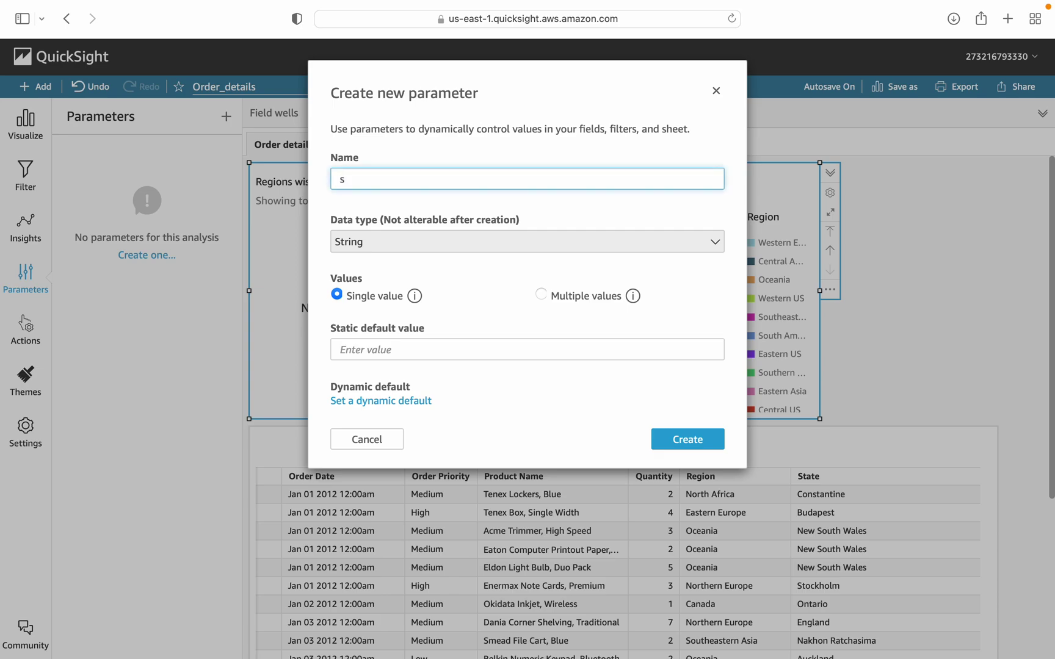
{"action": "key", "text": "BackSpace"}
{"action": "type", "text": "P_start_date"}
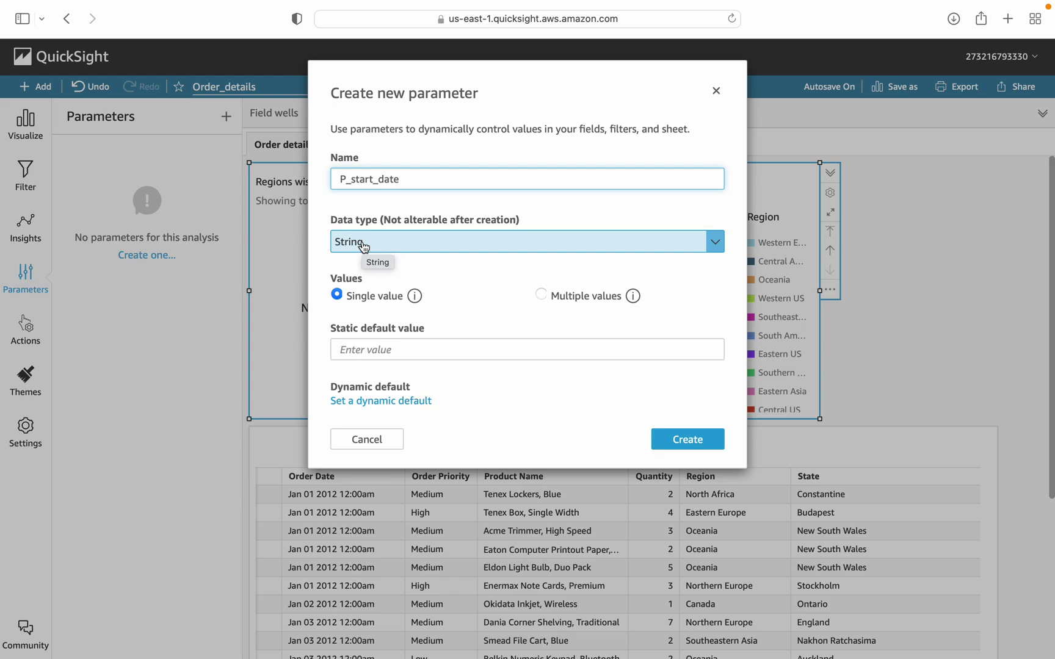
{"action": "left_click", "coordinate": [364, 247]}
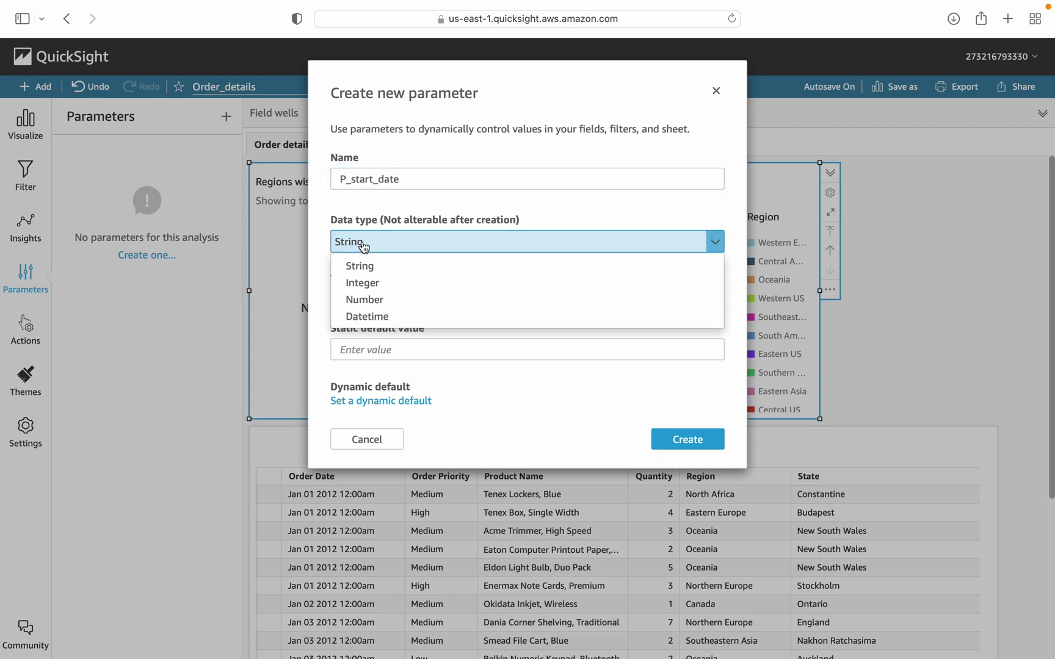
{"action": "left_click", "coordinate": [386, 316]}
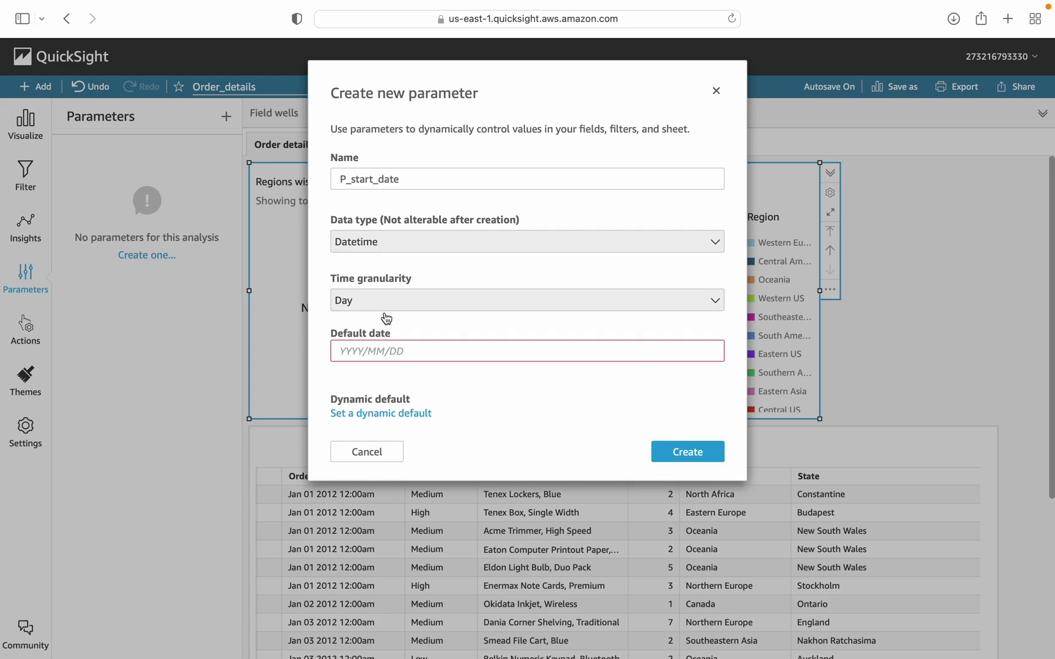
{"action": "left_click", "coordinate": [382, 305]}
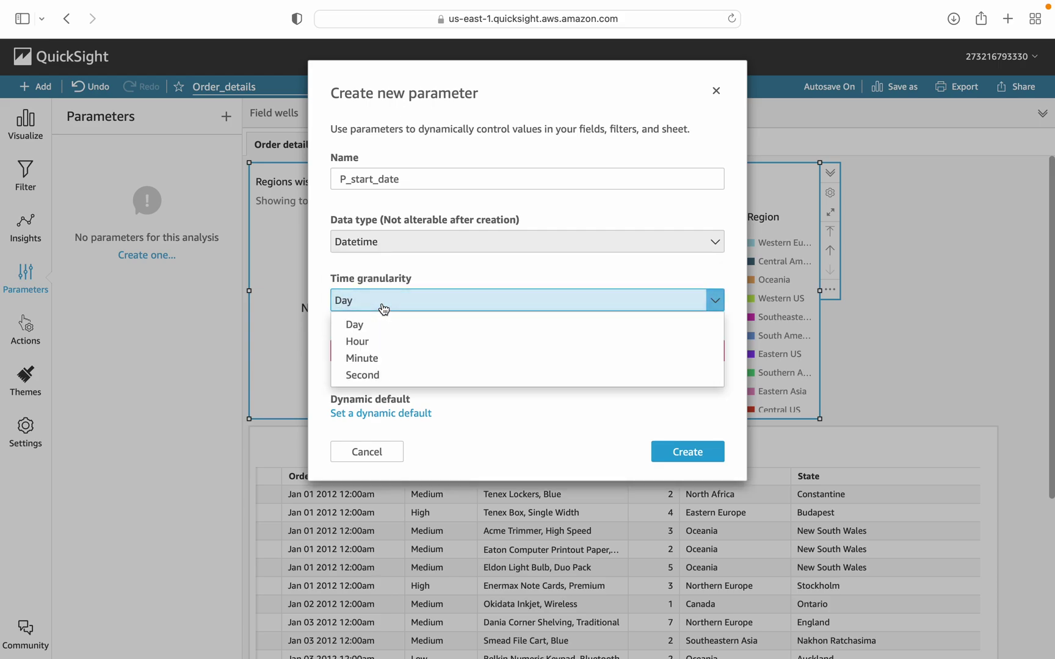
{"action": "left_click", "coordinate": [383, 308]}
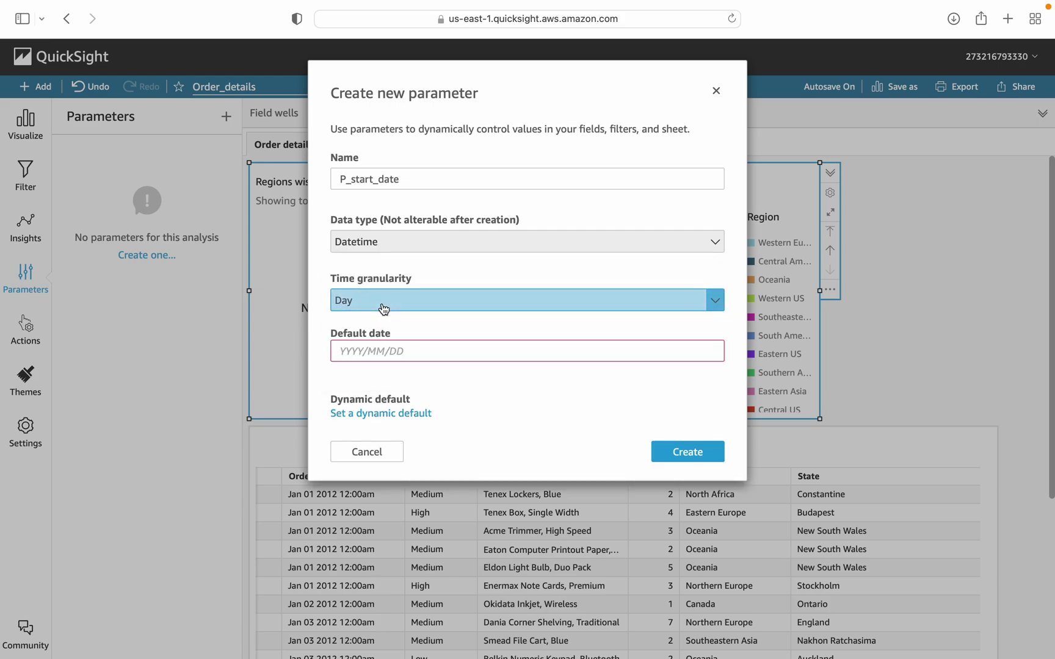
Set the start date parameter's default date to 2012/01/01.
{"action": "left_click", "coordinate": [354, 352]}
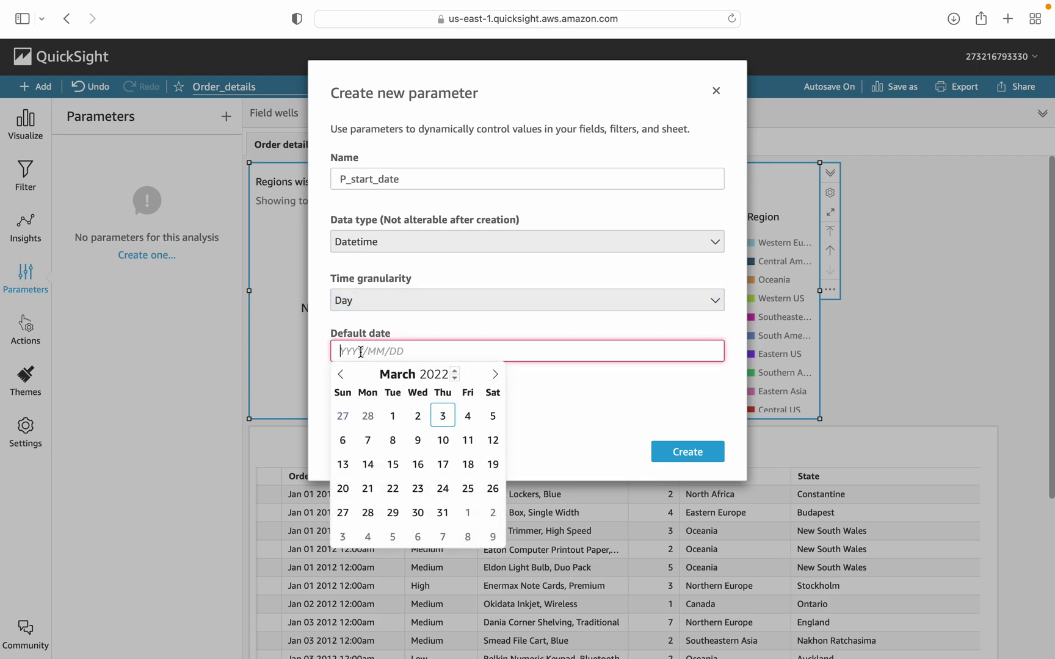
{"action": "left_click", "coordinate": [455, 379]}
{"action": "left_click", "coordinate": [454, 379]}
{"action": "left_click", "coordinate": [454, 379]}
{"action": "left_click", "coordinate": [454, 379]}
{"action": "left_click", "coordinate": [455, 379]}
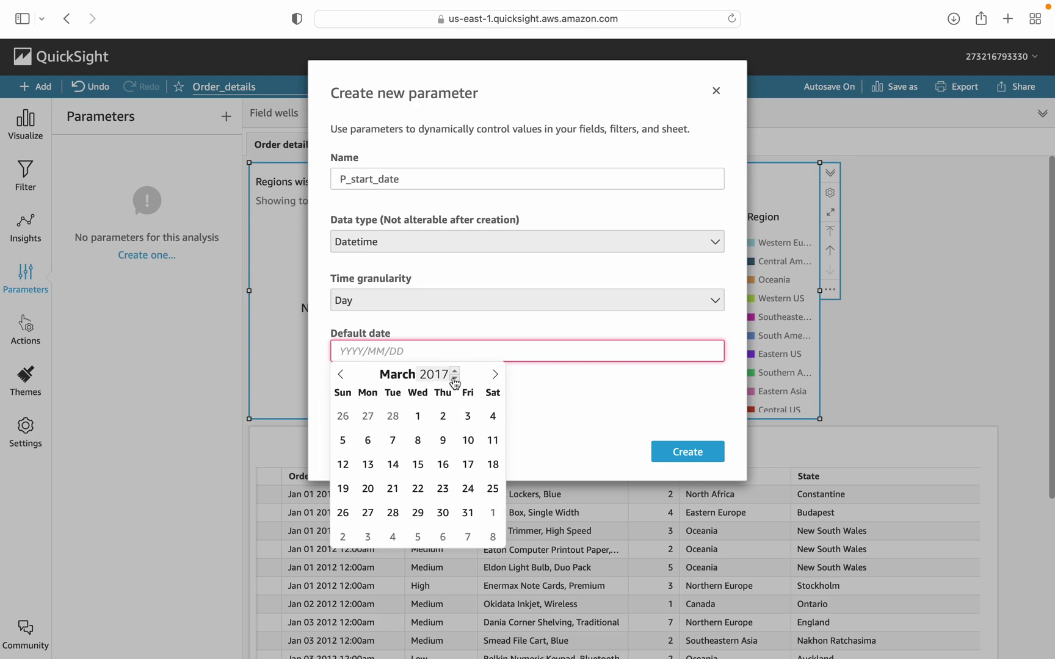
{"action": "left_click", "coordinate": [454, 379]}
{"action": "left_click", "coordinate": [455, 379]}
{"action": "left_click", "coordinate": [454, 379]}
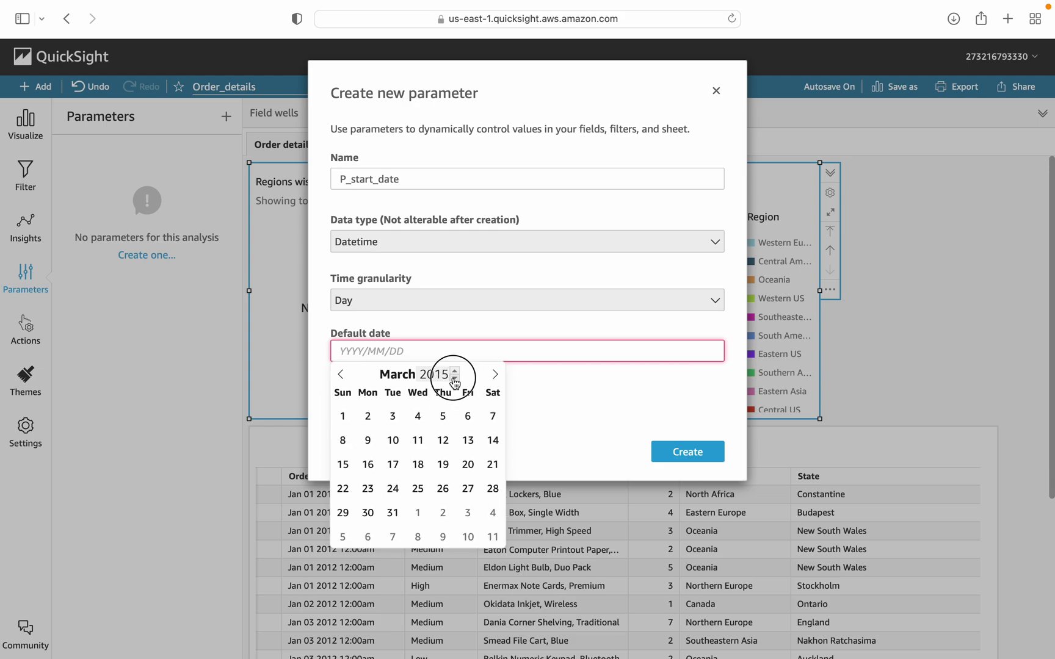
{"action": "left_click", "coordinate": [454, 379]}
{"action": "left_click", "coordinate": [454, 379]}
{"action": "left_click", "coordinate": [454, 379]}
{"action": "left_click", "coordinate": [454, 379]}
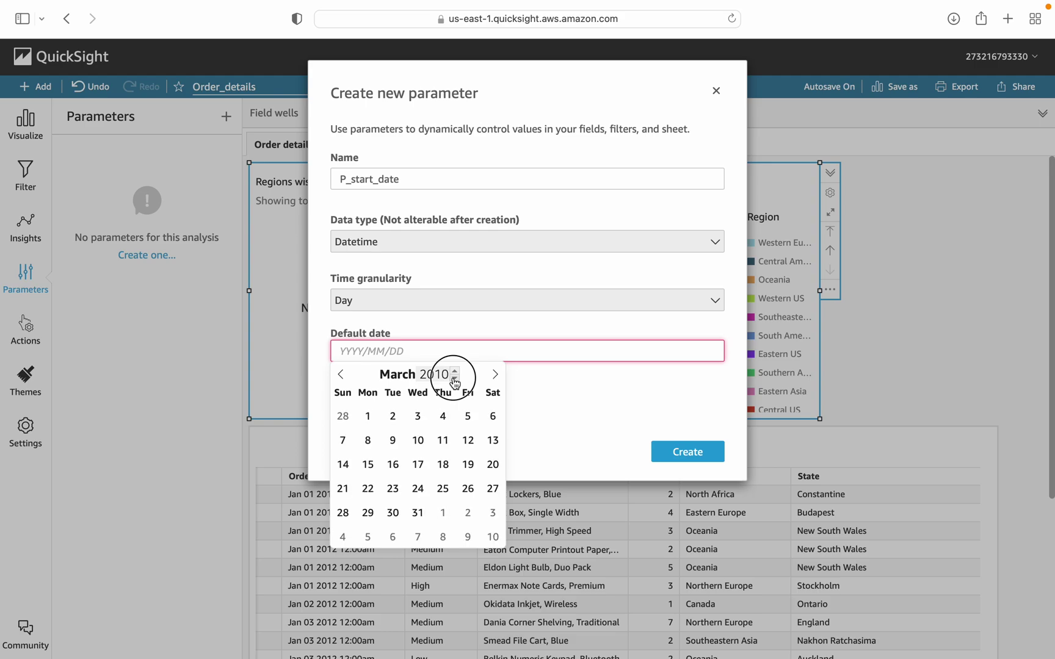
{"action": "left_click", "coordinate": [455, 371]}
{"action": "left_click", "coordinate": [454, 371]}
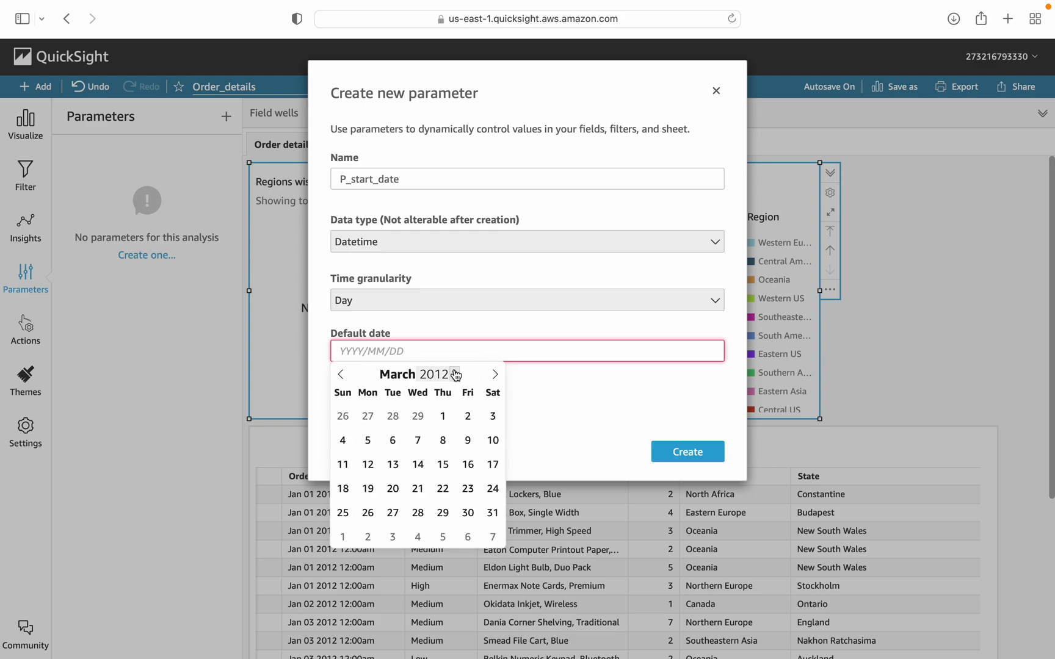
{"action": "left_click", "coordinate": [341, 374]}
{"action": "left_click", "coordinate": [344, 378]}
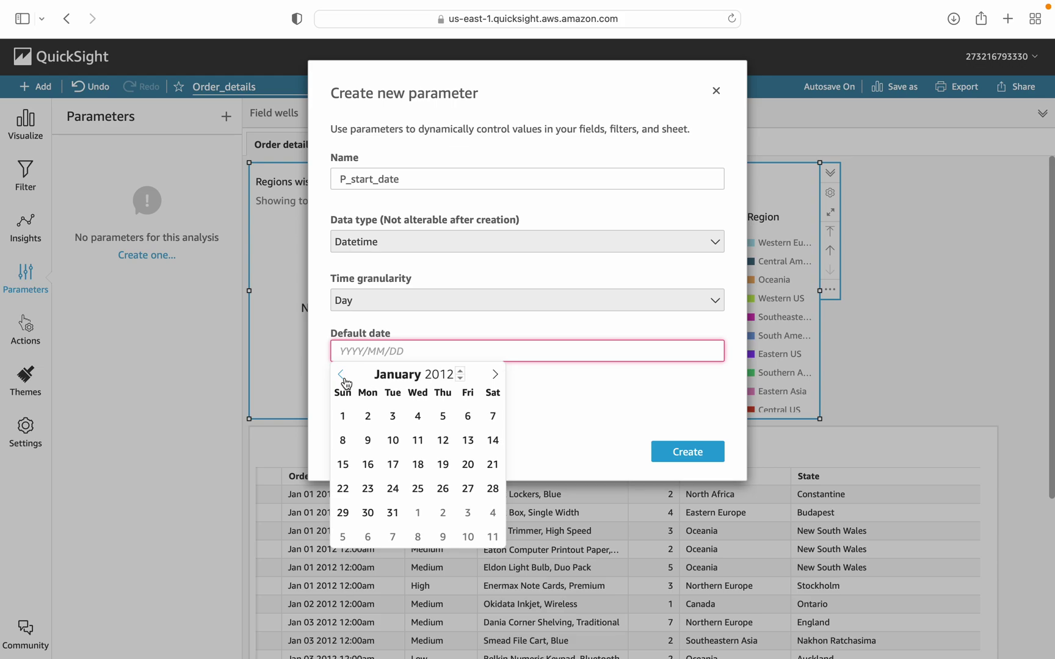
{"action": "left_click", "coordinate": [341, 415]}
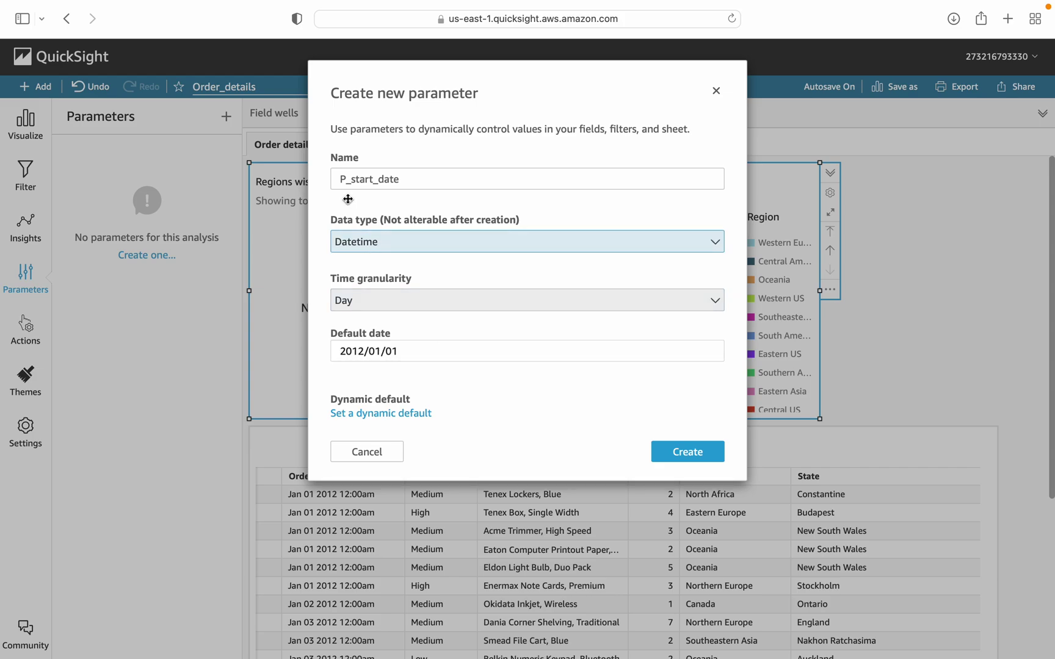
Try to create the parameter under the name P_start_date.
{"action": "left_click", "coordinate": [342, 180]}
{"action": "type", "text": "P"}
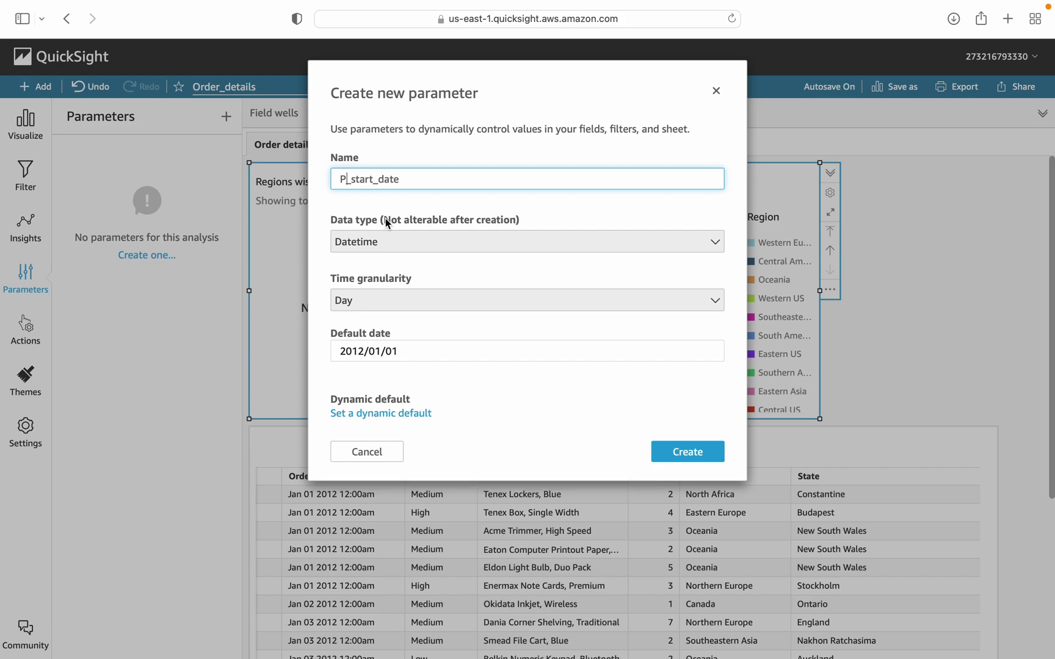
{"action": "left_click", "coordinate": [688, 452]}
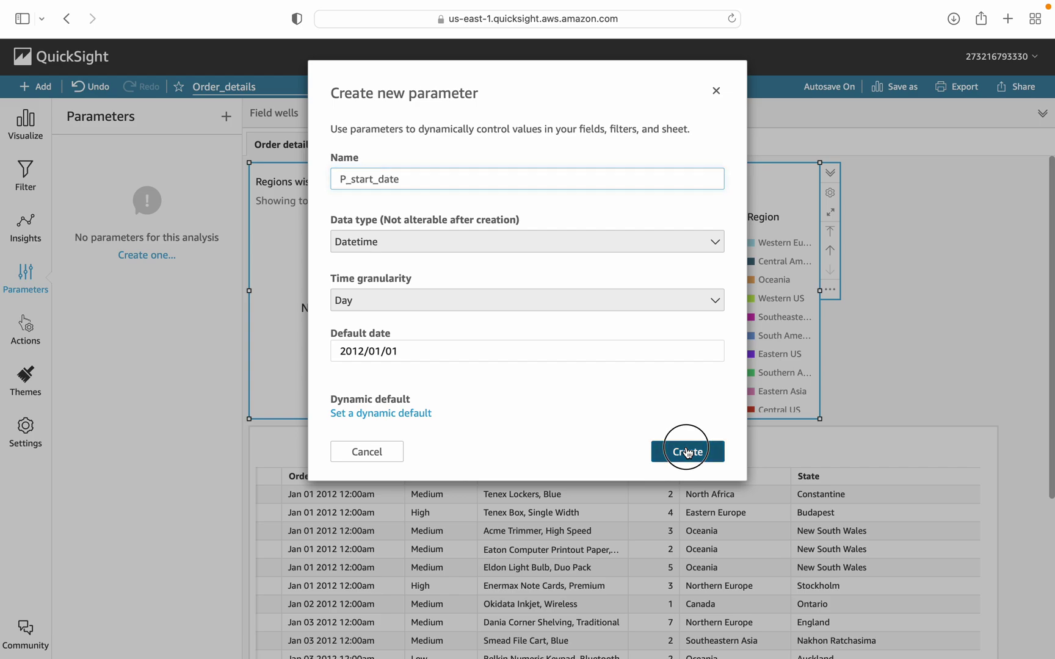
Rename the parameter Pstartdate, create it, and dismiss the options for connecting it.
{"action": "left_click", "coordinate": [355, 183]}
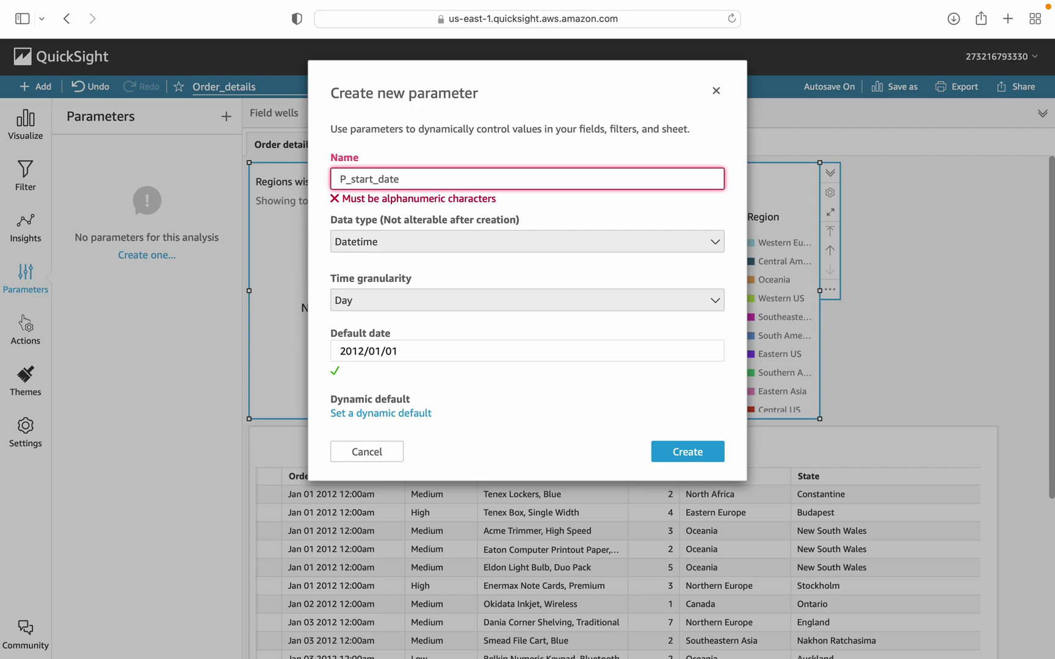
{"action": "key", "text": "BackSpace"}
{"action": "key", "text": "BackSpace"}
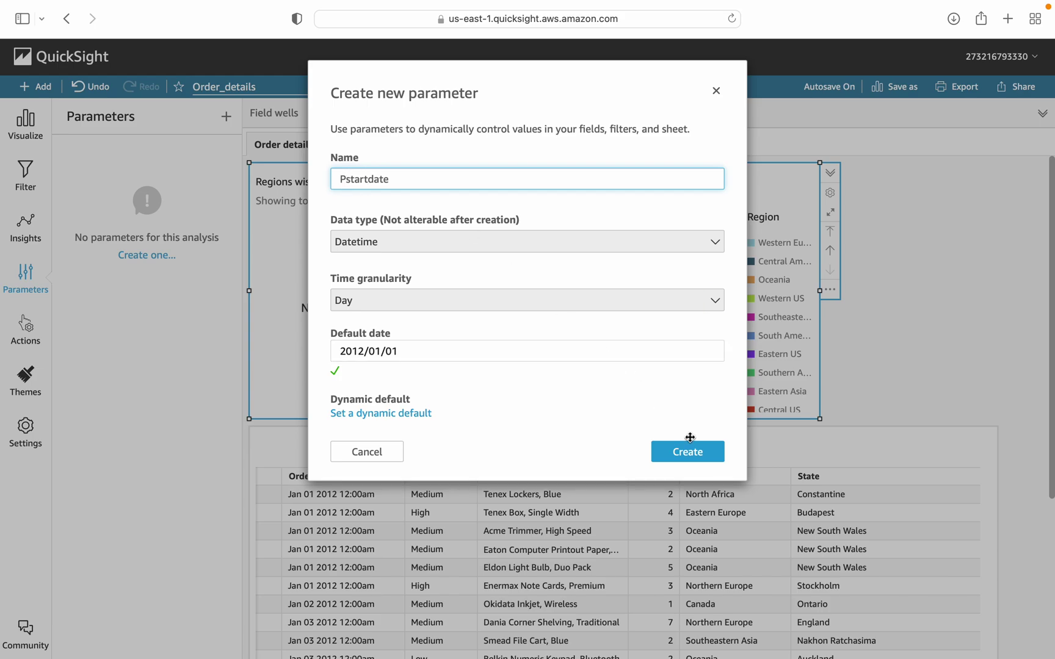
{"action": "left_click", "coordinate": [703, 462]}
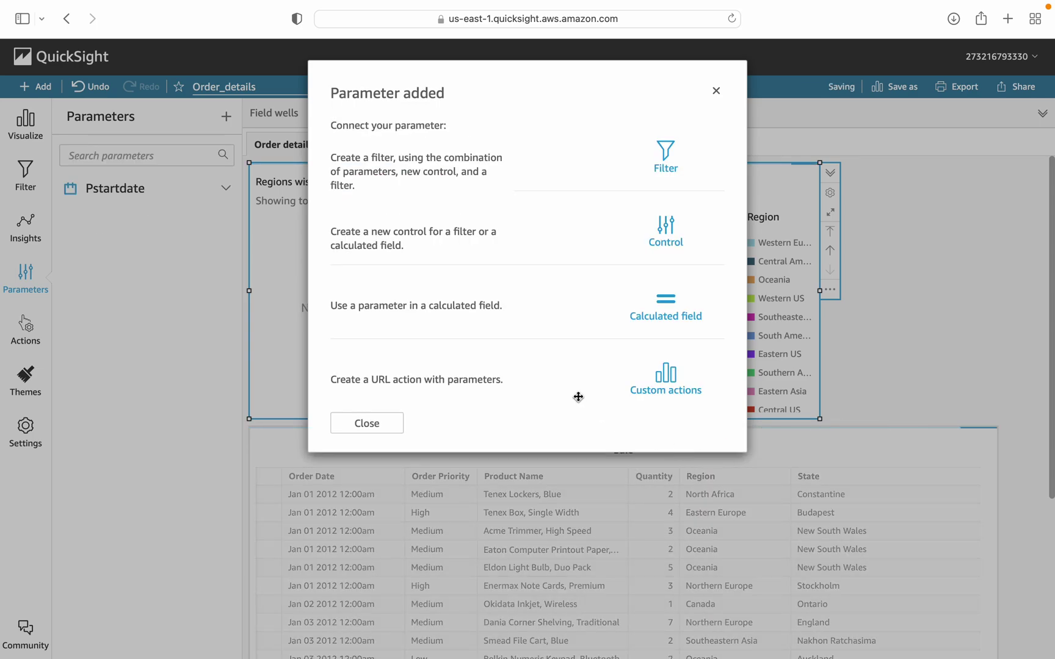
{"action": "left_click", "coordinate": [715, 92]}
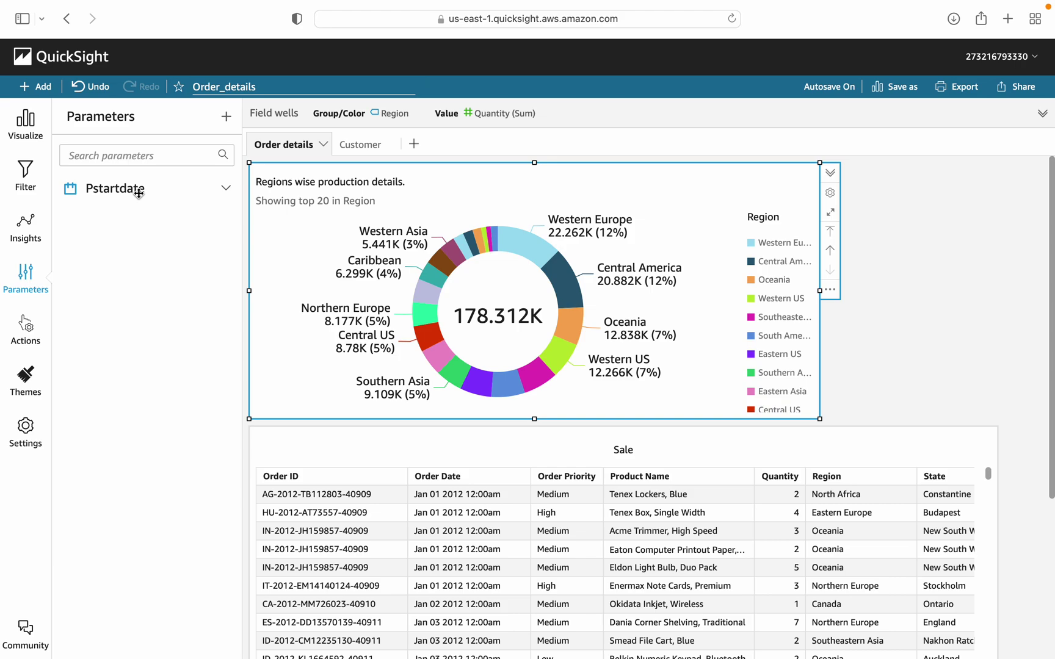
Start a second parameter named penddate with the Datetime data type and Day time granularity.
{"action": "left_click", "coordinate": [28, 281]}
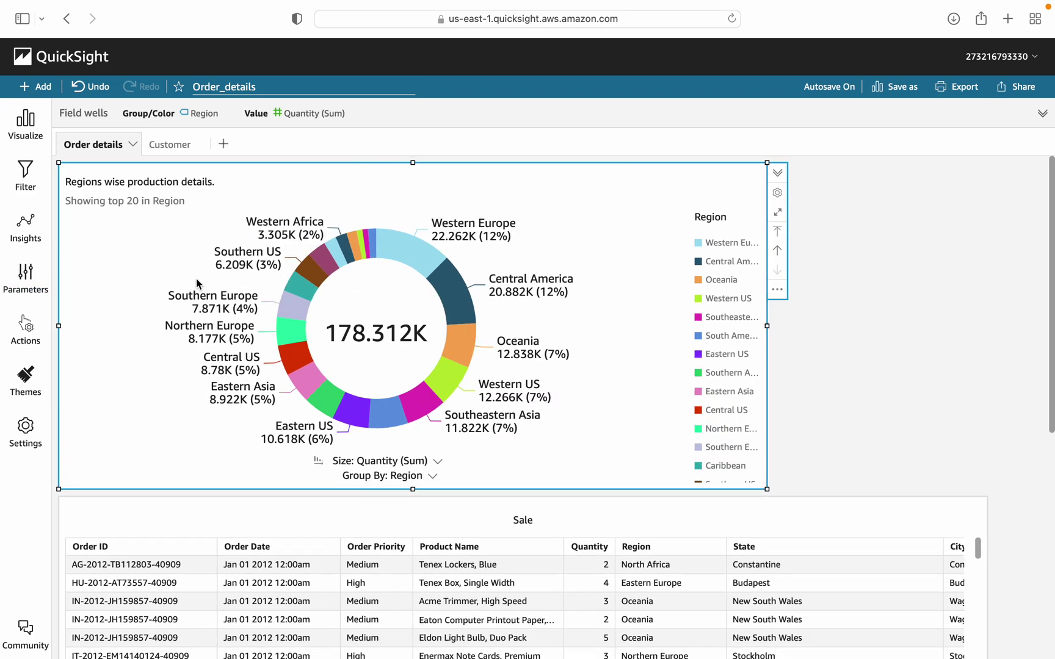
{"action": "left_click", "coordinate": [28, 275]}
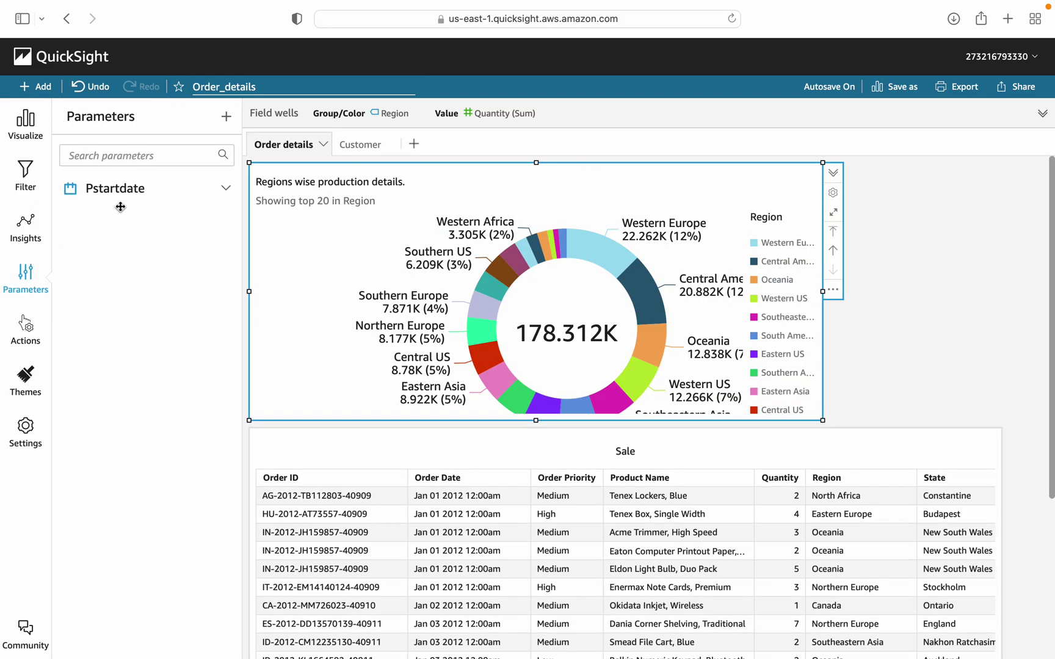
{"action": "left_click", "coordinate": [226, 116]}
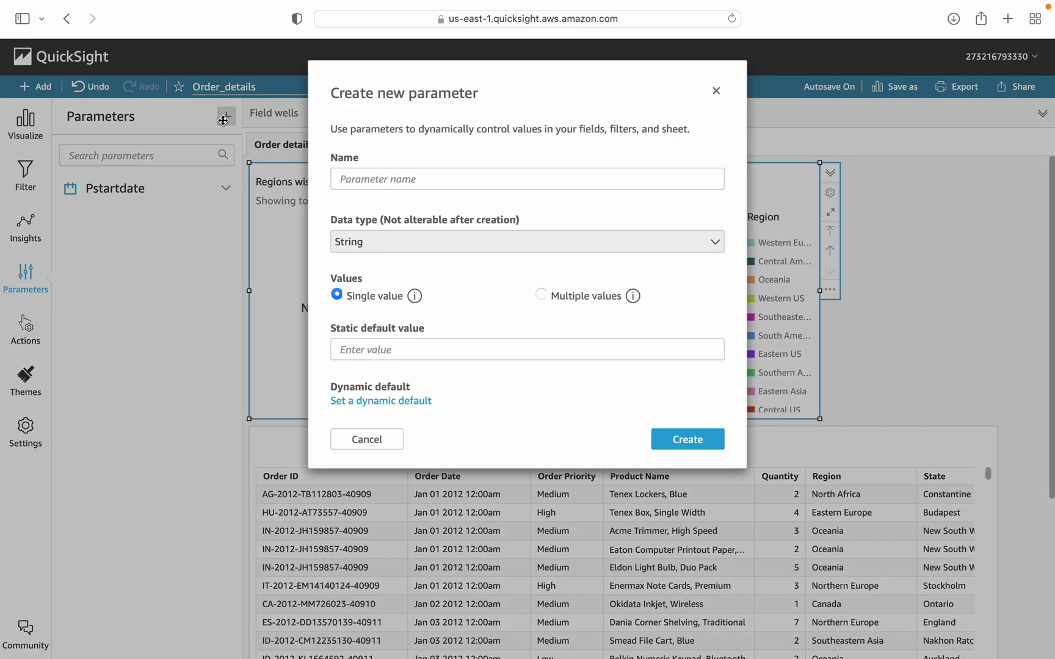
{"action": "left_click", "coordinate": [388, 183]}
{"action": "left_click", "coordinate": [388, 181]}
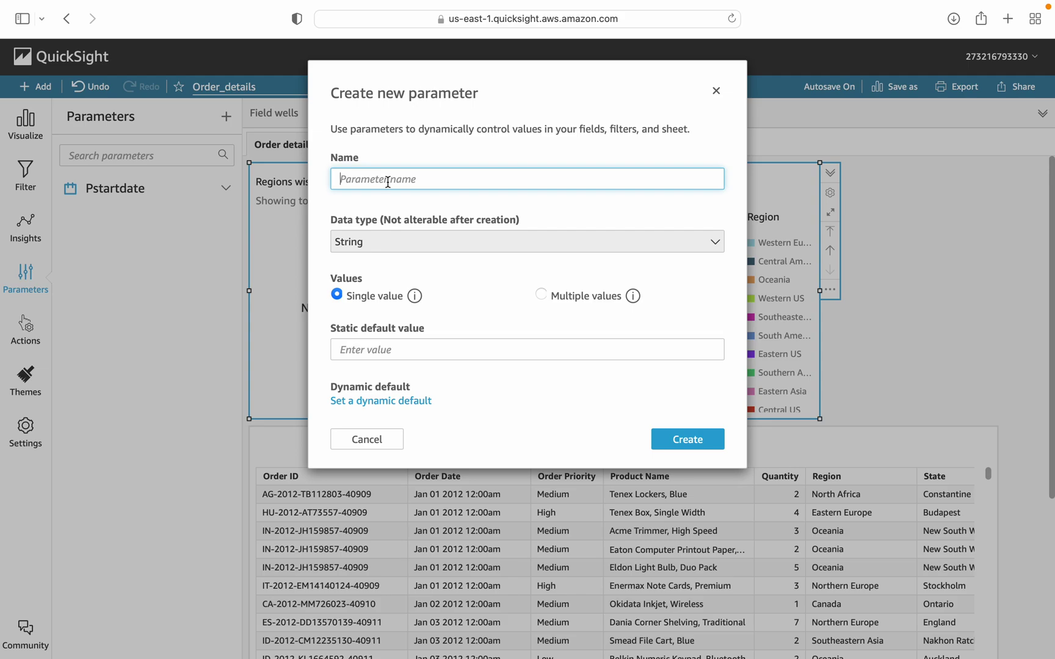
{"action": "type", "text": "penddate"}
{"action": "left_click", "coordinate": [391, 246]}
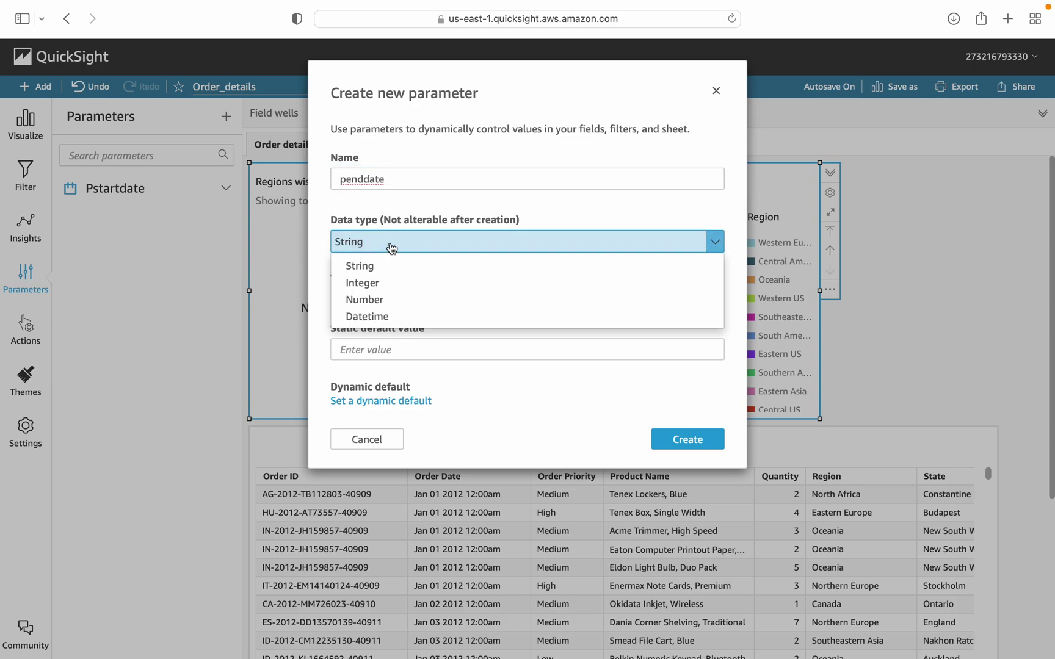
{"action": "left_click", "coordinate": [387, 318]}
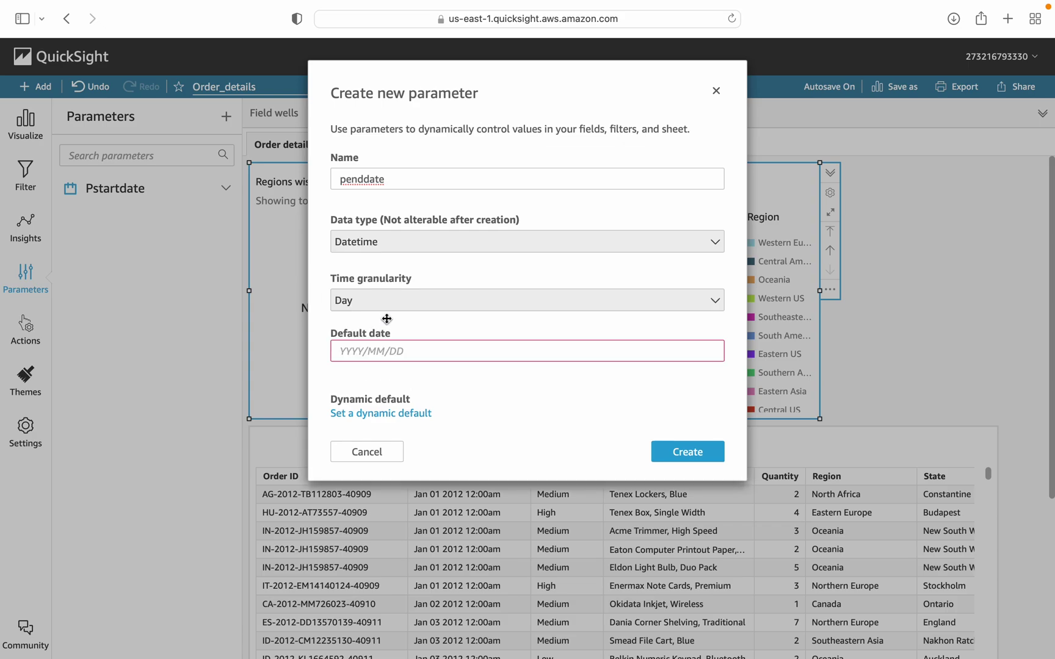
{"action": "left_click", "coordinate": [345, 306]}
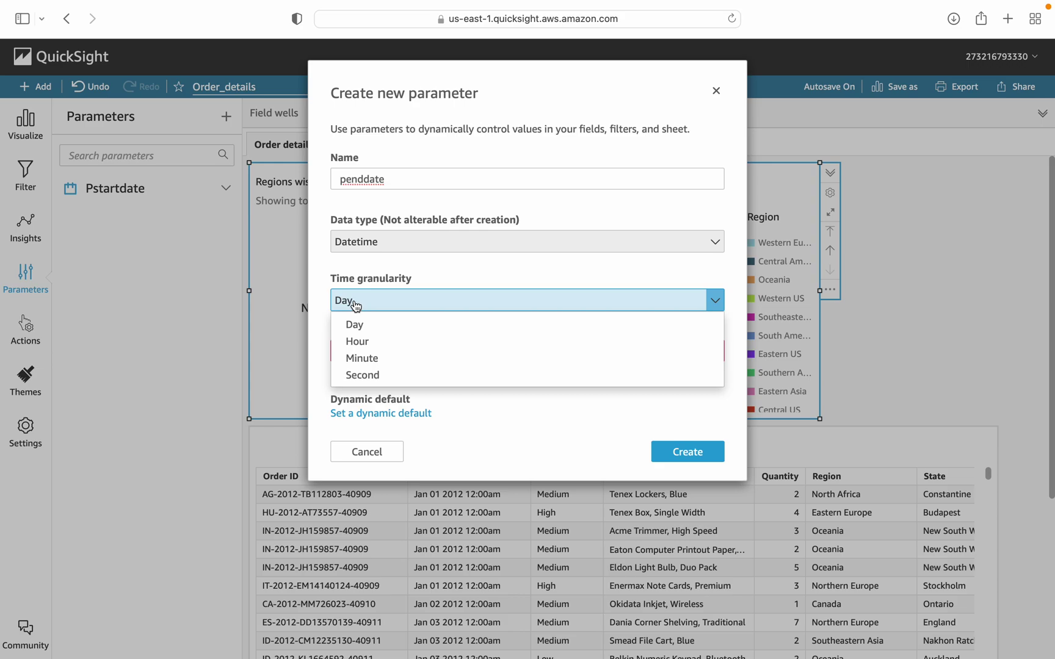
{"action": "left_click", "coordinate": [356, 305]}
Set the penddate parameter's default date to 2015/12/31 and create it without connecting it to anything.
{"action": "left_click", "coordinate": [388, 353]}
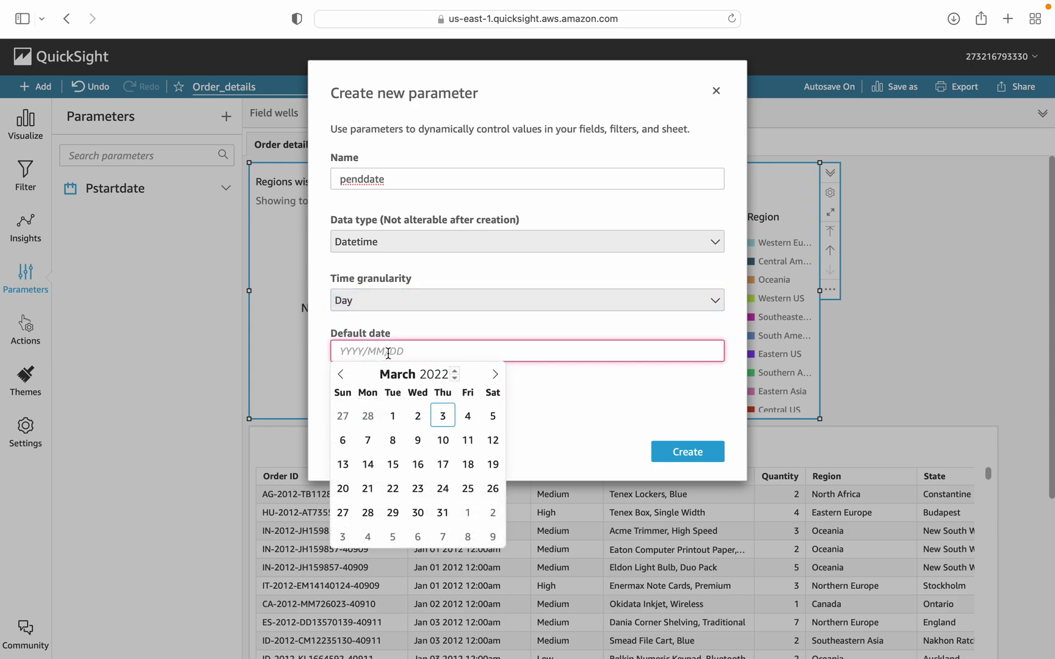
{"action": "left_click", "coordinate": [455, 378]}
{"action": "left_click", "coordinate": [455, 378]}
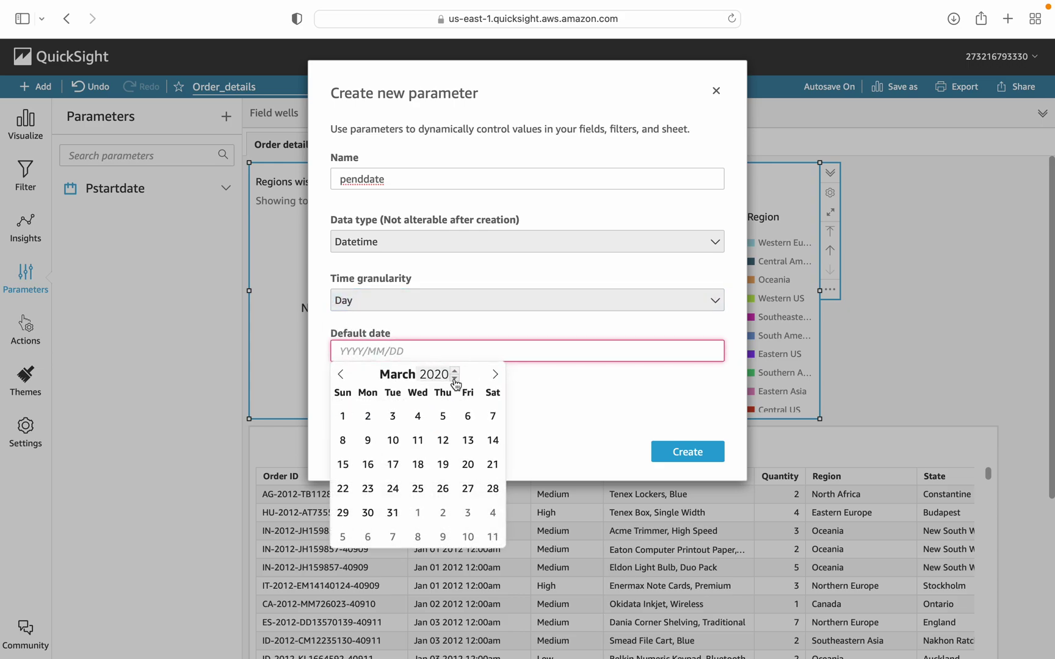
{"action": "left_click", "coordinate": [455, 378]}
{"action": "left_click", "coordinate": [455, 377]}
{"action": "left_click", "coordinate": [455, 378]}
{"action": "left_click", "coordinate": [455, 378]}
{"action": "left_click", "coordinate": [455, 378]}
{"action": "left_click", "coordinate": [454, 377]}
{"action": "left_click", "coordinate": [455, 377]}
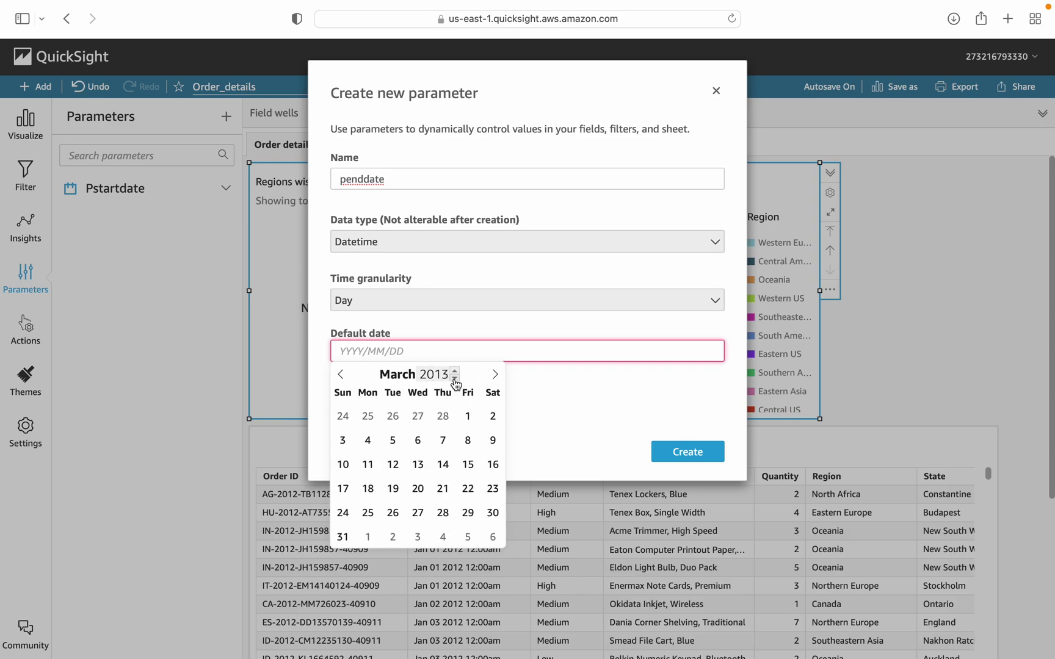
{"action": "left_click", "coordinate": [455, 370]}
{"action": "left_click", "coordinate": [454, 371]}
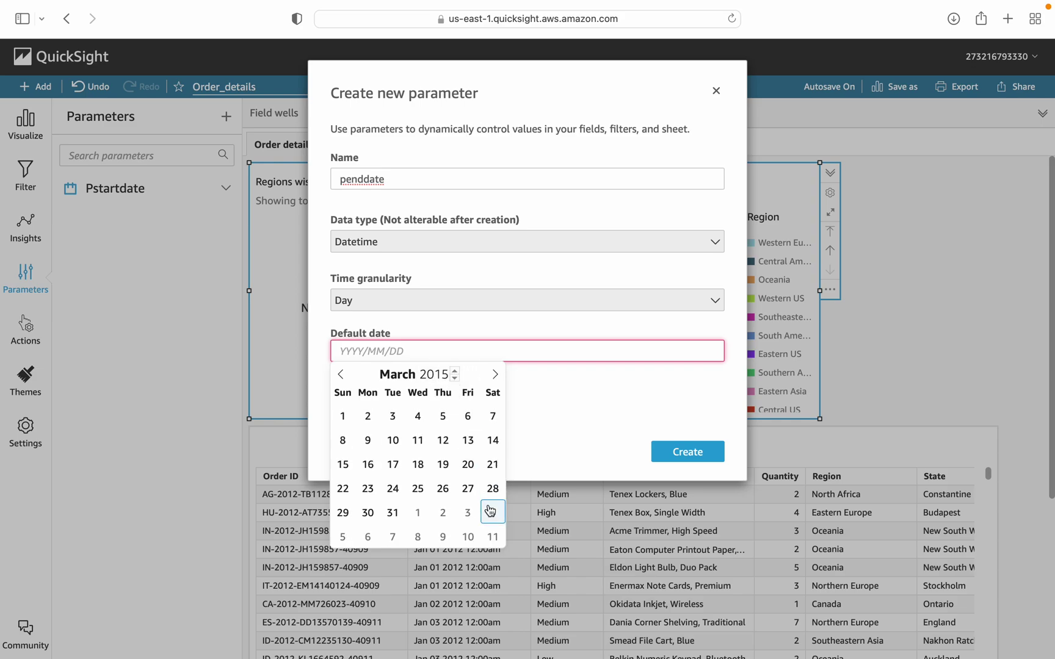
{"action": "left_click", "coordinate": [496, 375]}
{"action": "left_click", "coordinate": [495, 375]}
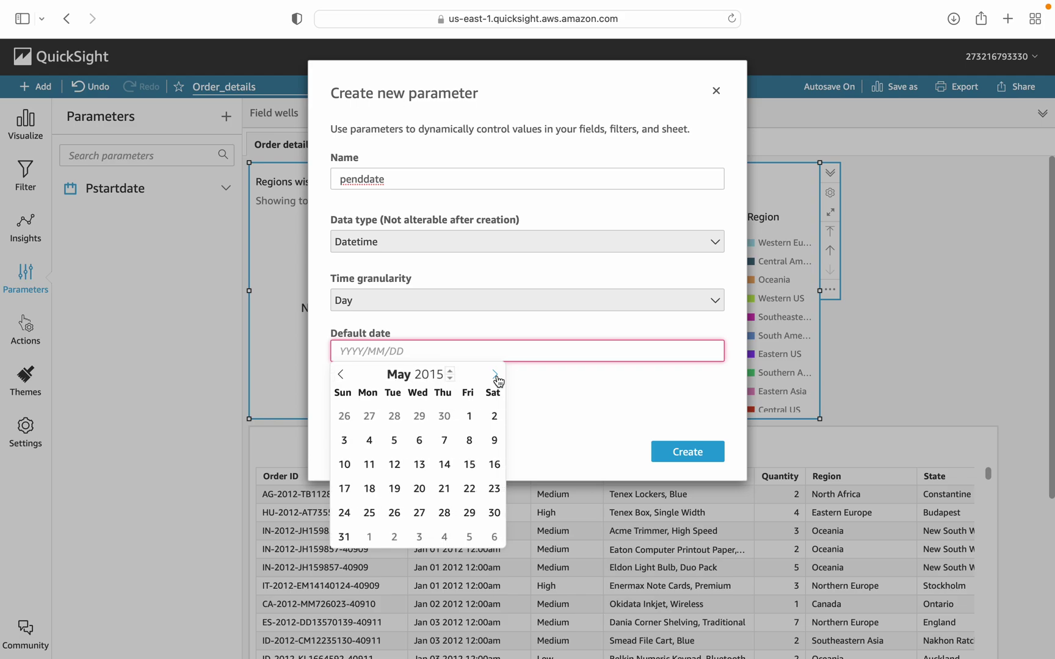
{"action": "left_click", "coordinate": [496, 376]}
{"action": "left_click", "coordinate": [495, 375]}
{"action": "left_click", "coordinate": [495, 375]}
{"action": "left_click", "coordinate": [496, 375]}
{"action": "left_click", "coordinate": [495, 375]}
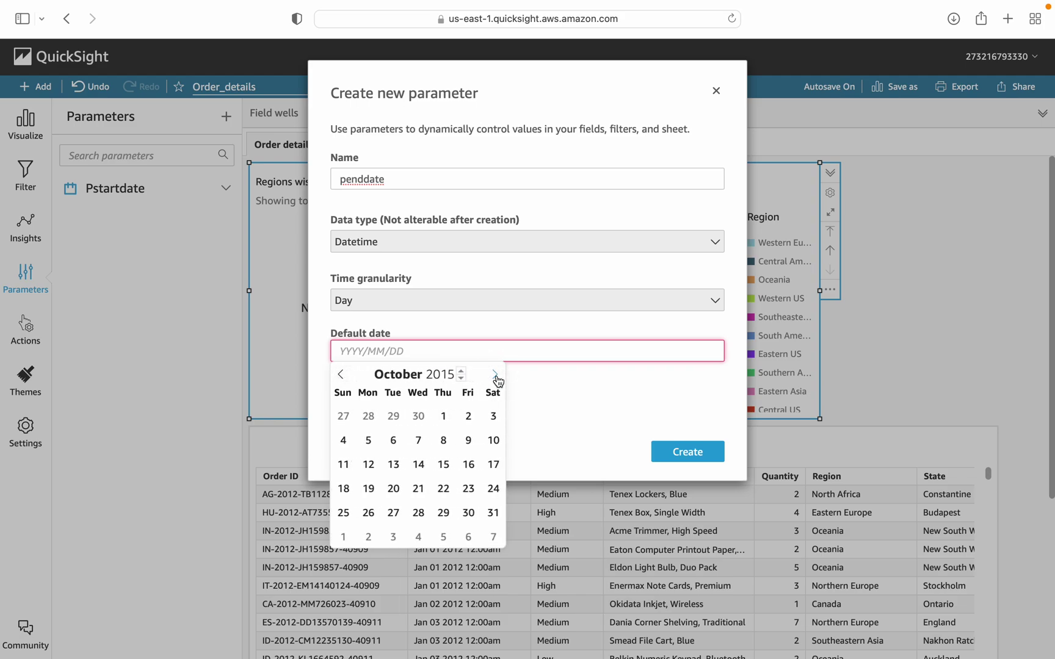
{"action": "left_click", "coordinate": [496, 376]}
{"action": "left_click", "coordinate": [496, 376]}
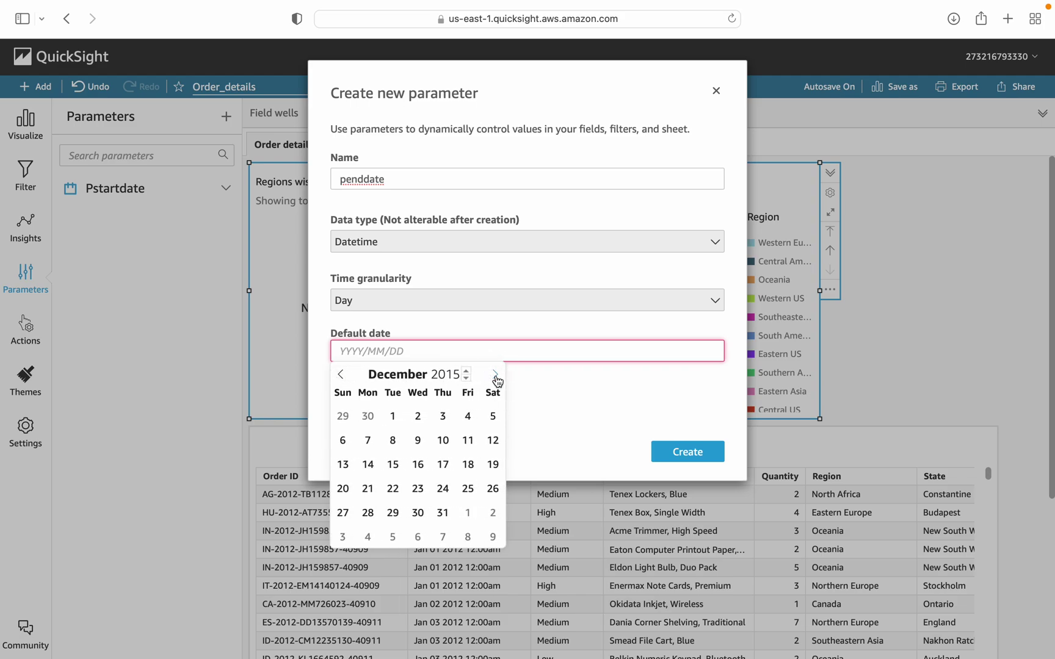
{"action": "left_click", "coordinate": [445, 515]}
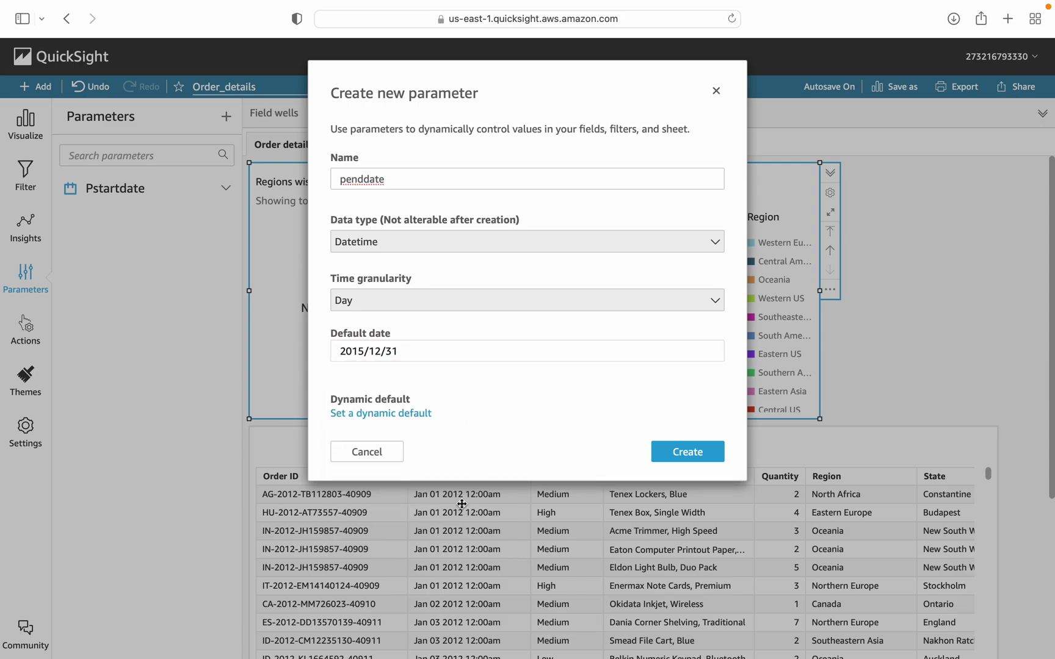
{"action": "left_click", "coordinate": [682, 456]}
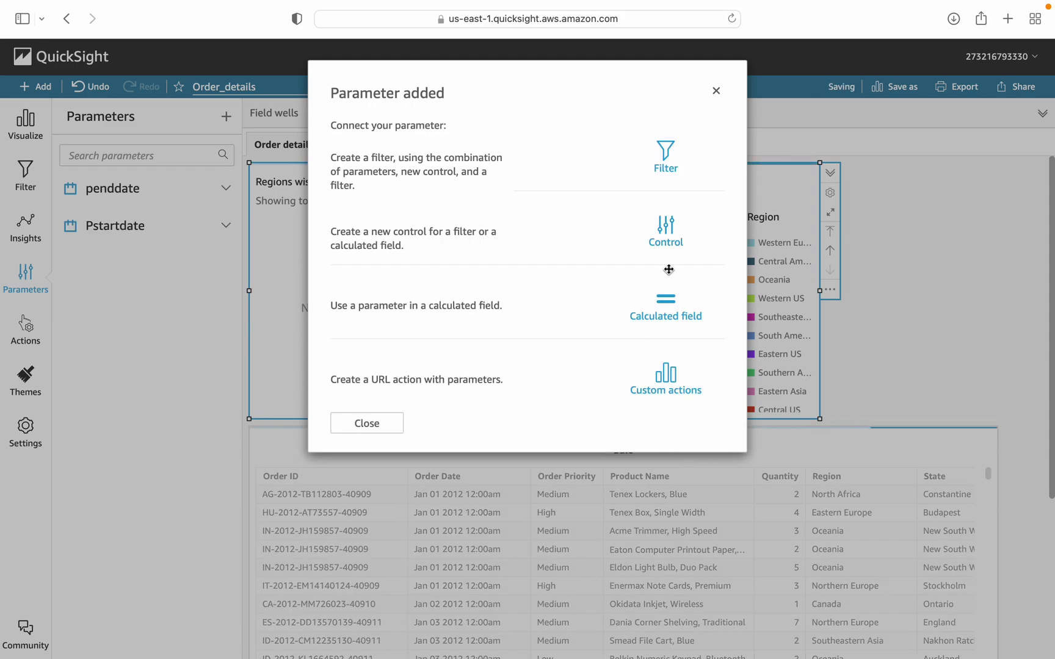
{"action": "left_click", "coordinate": [716, 92]}
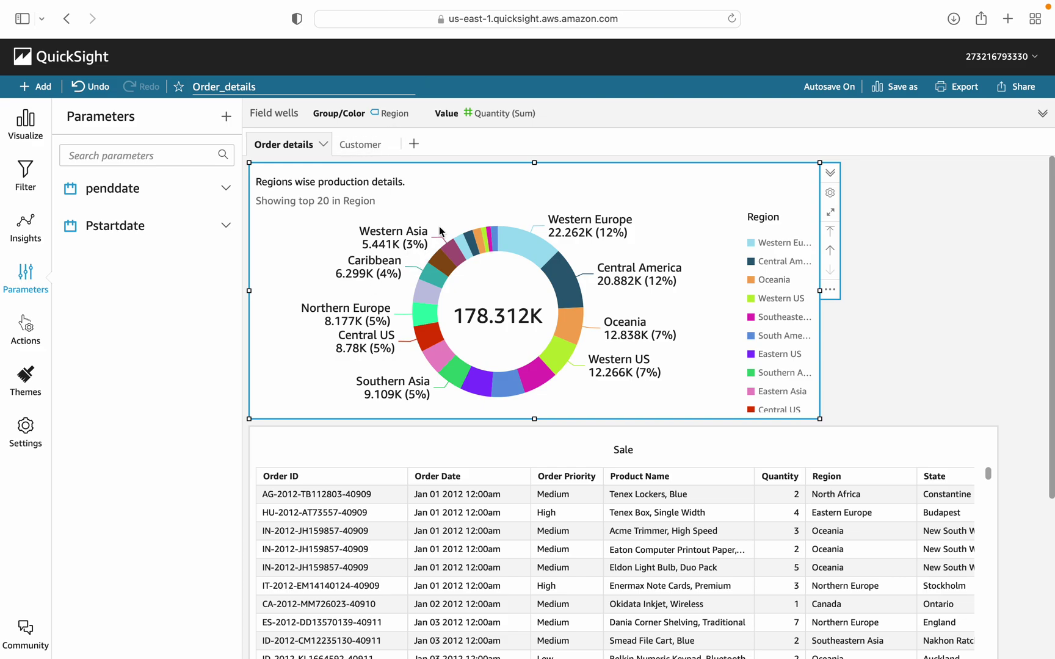
Add a filter on the Order Date field to the regions donut chart.
{"action": "left_click", "coordinate": [25, 187]}
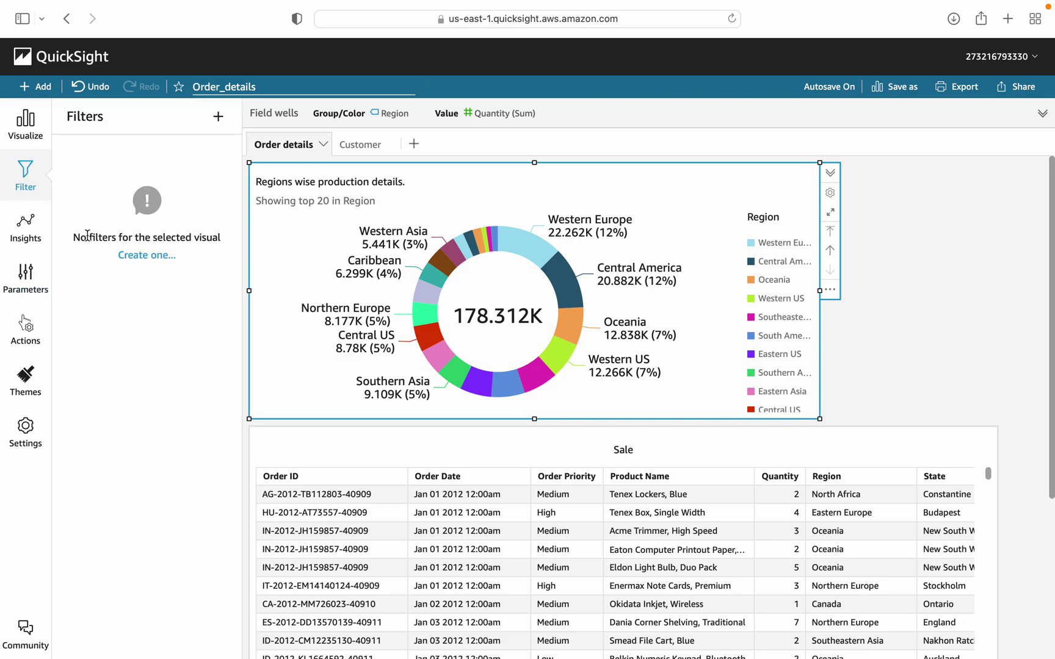
{"action": "left_click", "coordinate": [149, 254]}
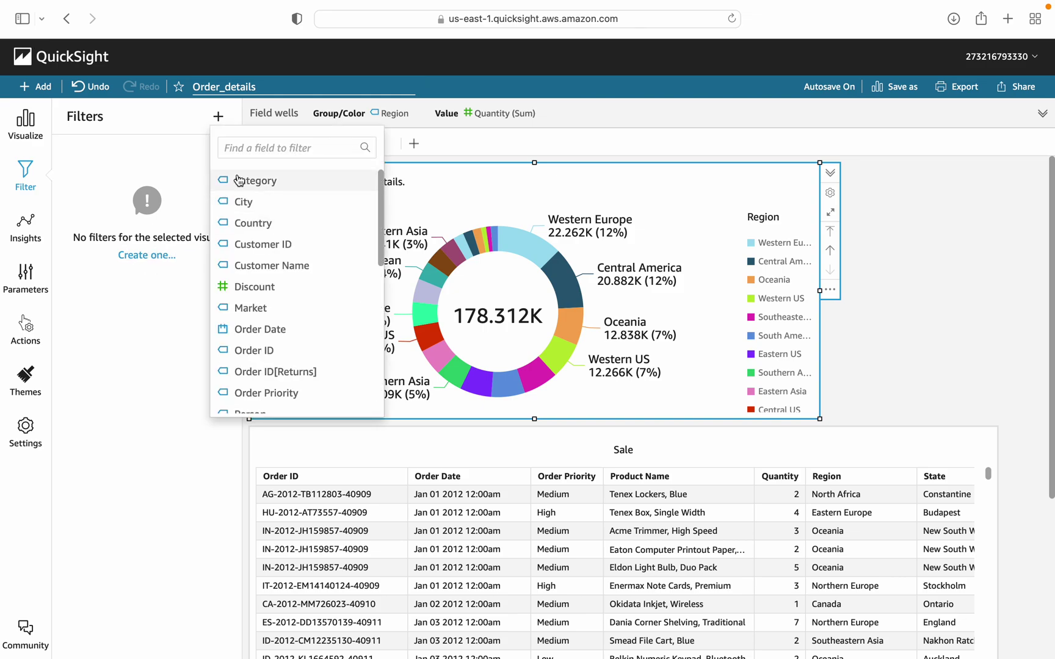
{"action": "left_click", "coordinate": [239, 147]}
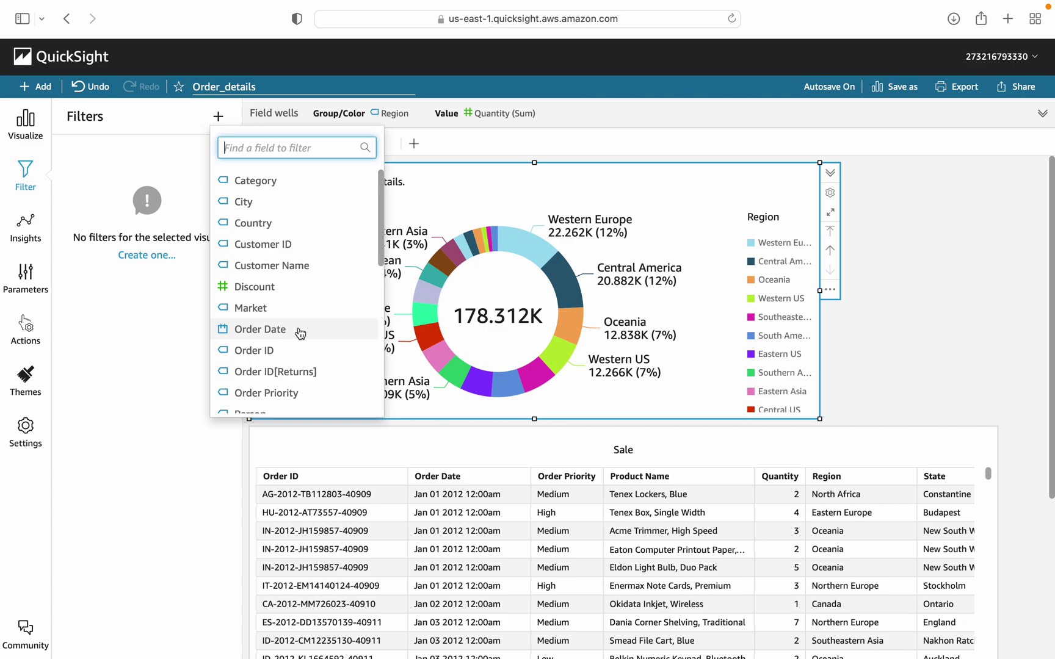
{"action": "left_click", "coordinate": [260, 329]}
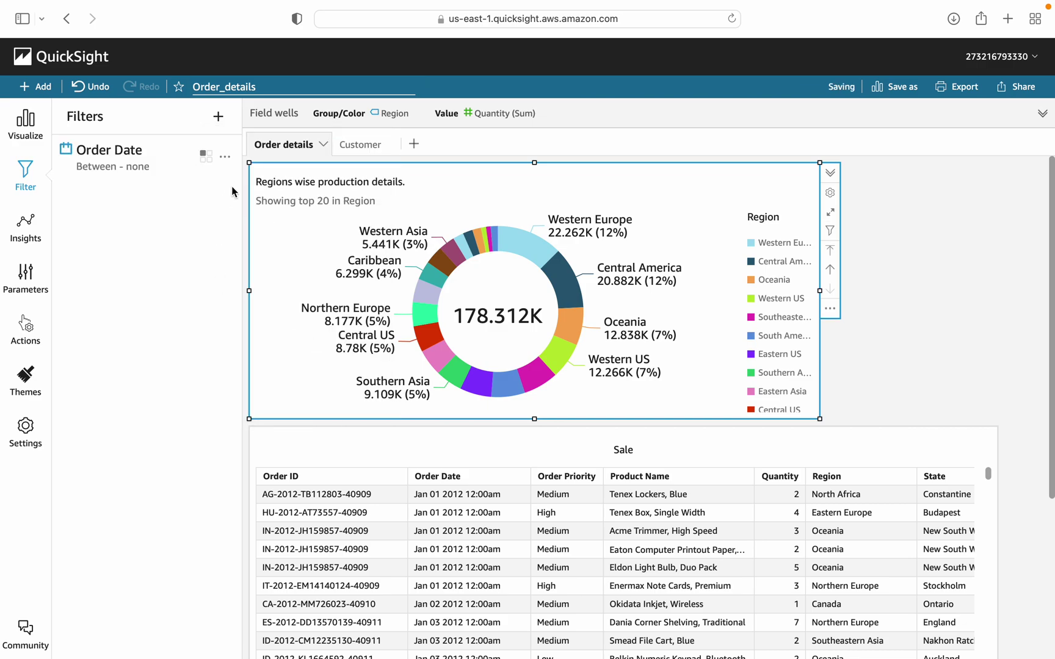
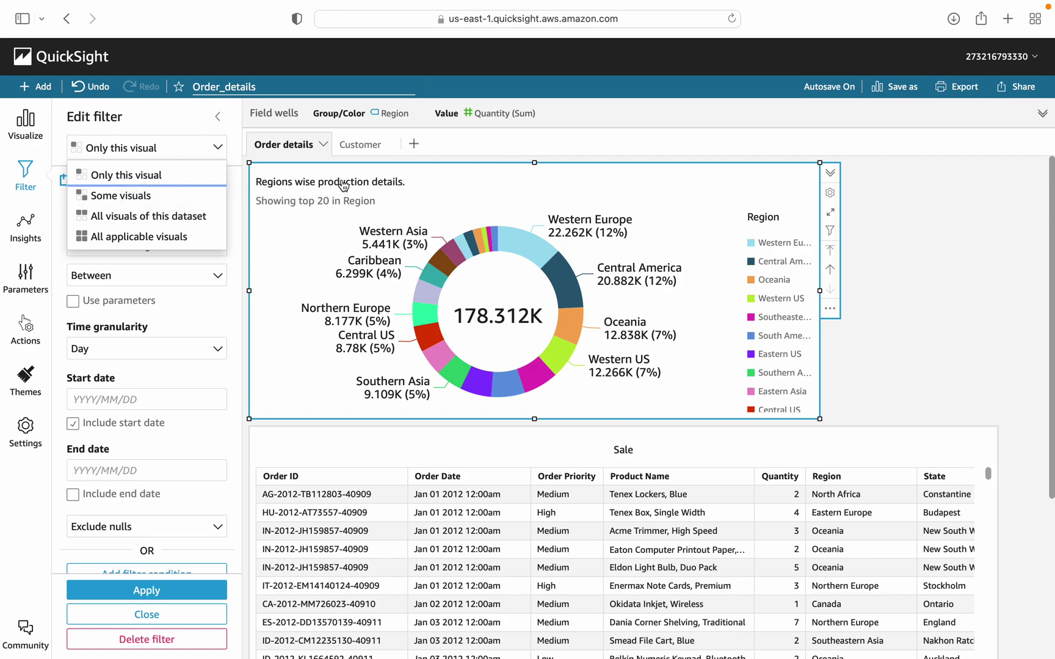
Extend the Order Date filter to some visuals by including the Sale table along with the regions chart.
{"action": "left_click", "coordinate": [159, 202]}
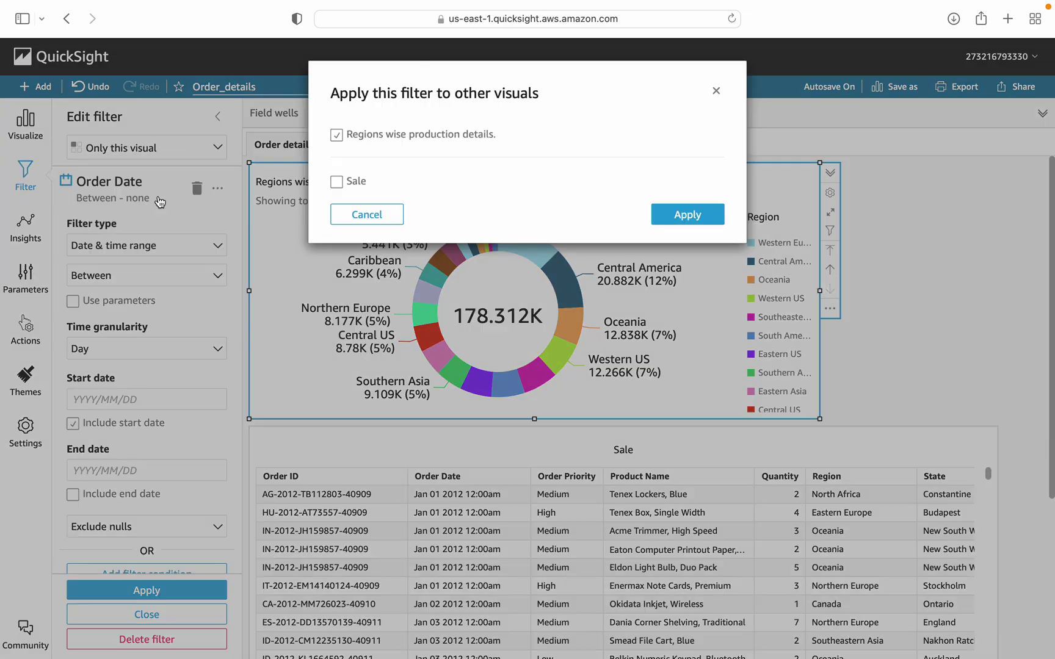
{"action": "left_click", "coordinate": [337, 182]}
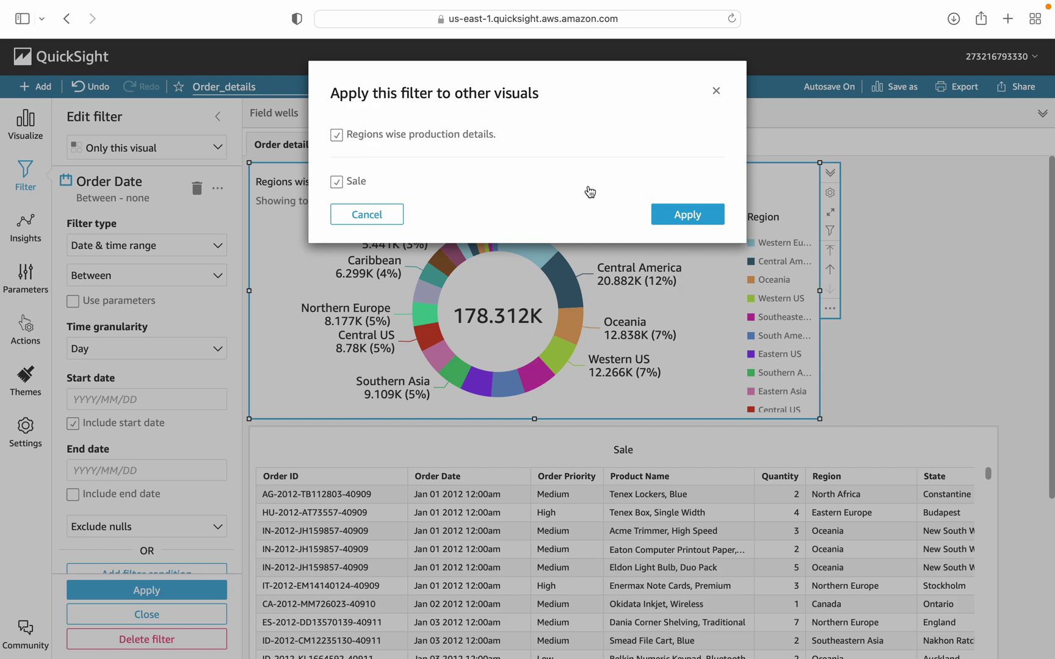
{"action": "left_click", "coordinate": [700, 215]}
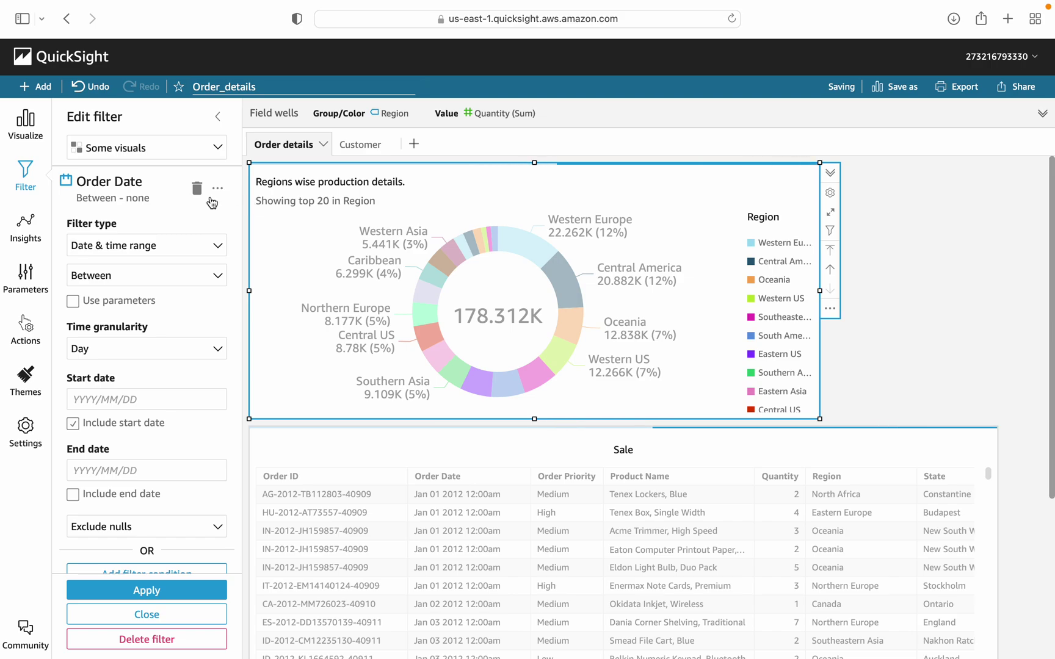
Set the Order Date filter's scope to all applicable visuals, keeping the Between condition.
{"action": "left_click", "coordinate": [102, 157]}
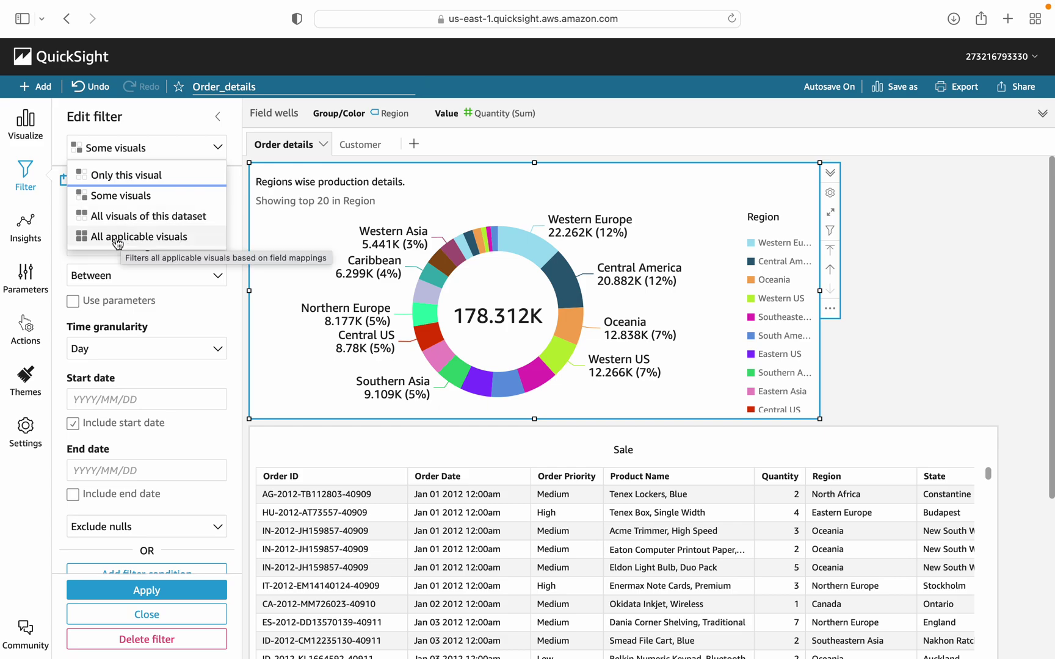
{"action": "left_click", "coordinate": [118, 237]}
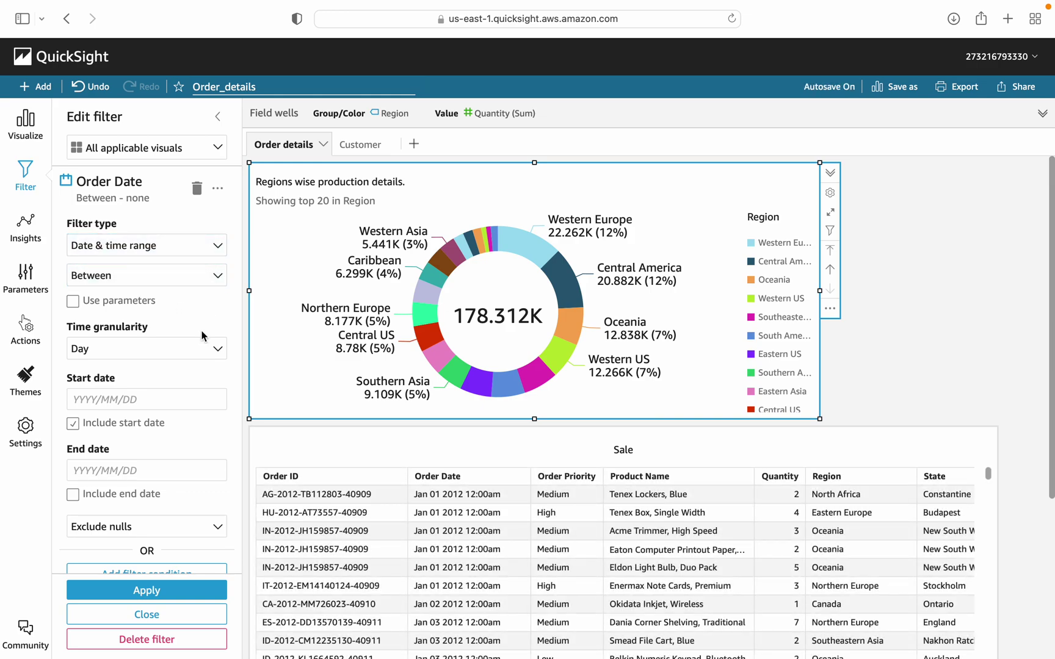
{"action": "left_click", "coordinate": [217, 277]}
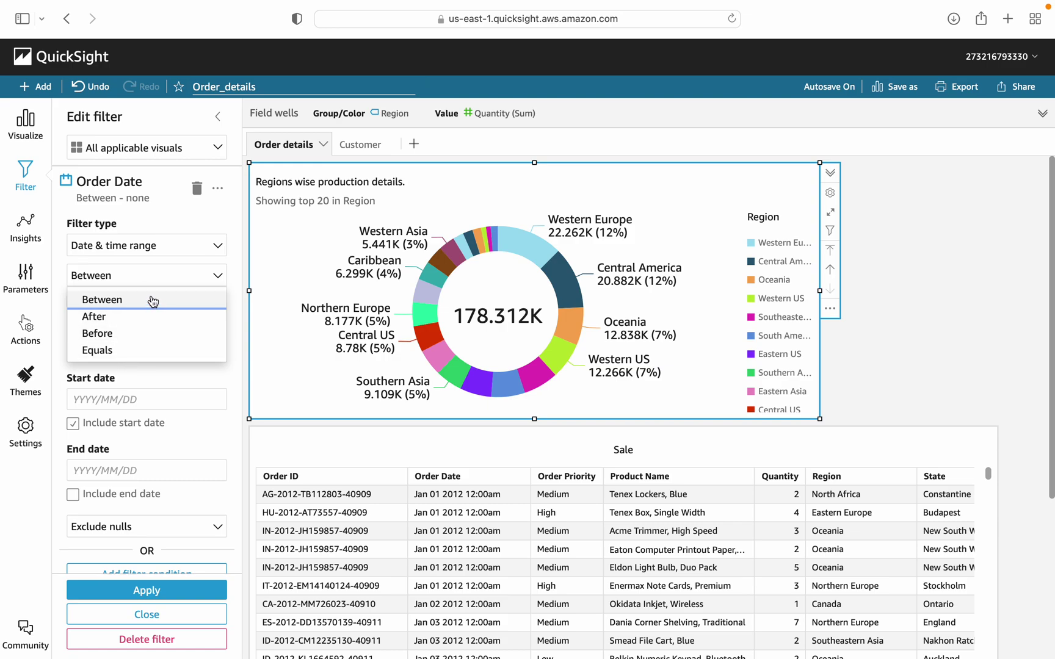
{"action": "left_click", "coordinate": [237, 321]}
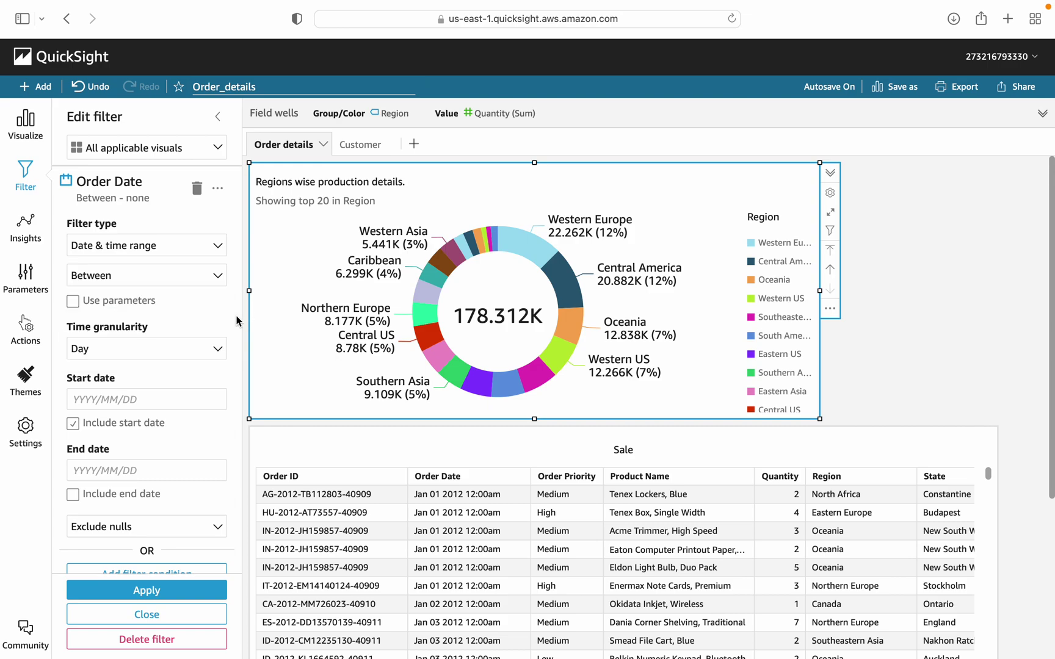
Make the Order Date filter use parameters, with Pstartdate as the start date and penddate as the end date.
{"action": "left_click", "coordinate": [73, 302]}
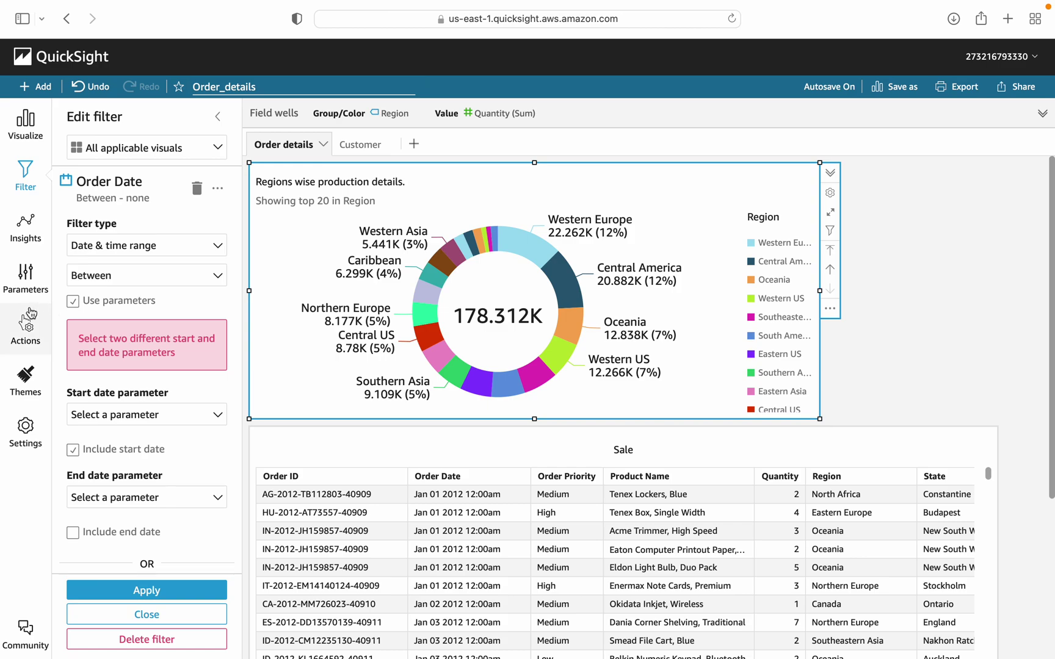
{"action": "left_click", "coordinate": [219, 415]}
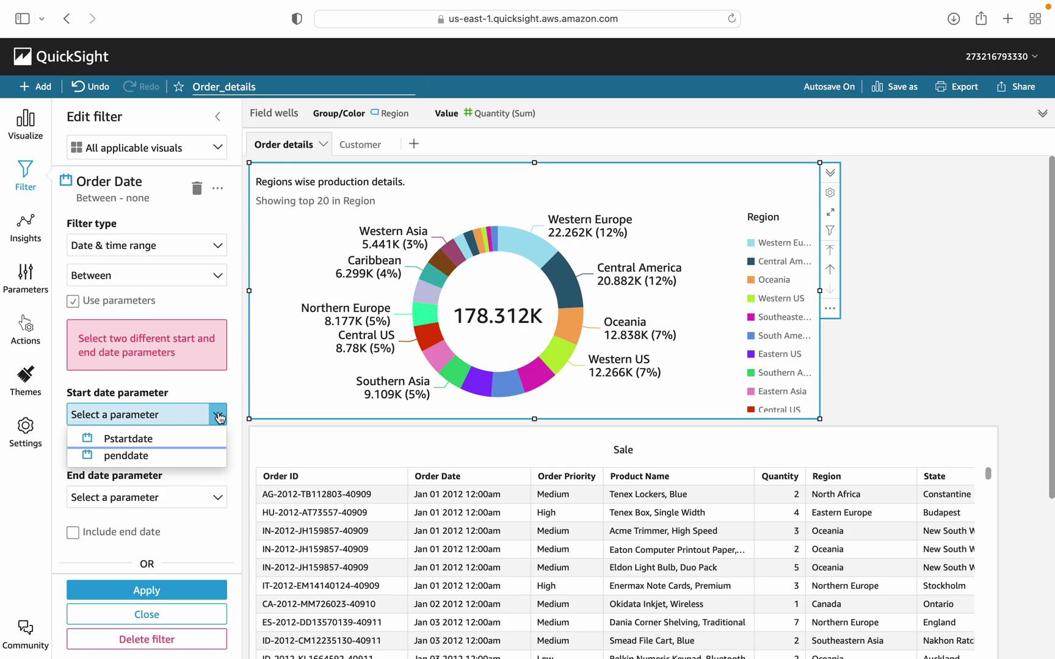
{"action": "left_click", "coordinate": [151, 439]}
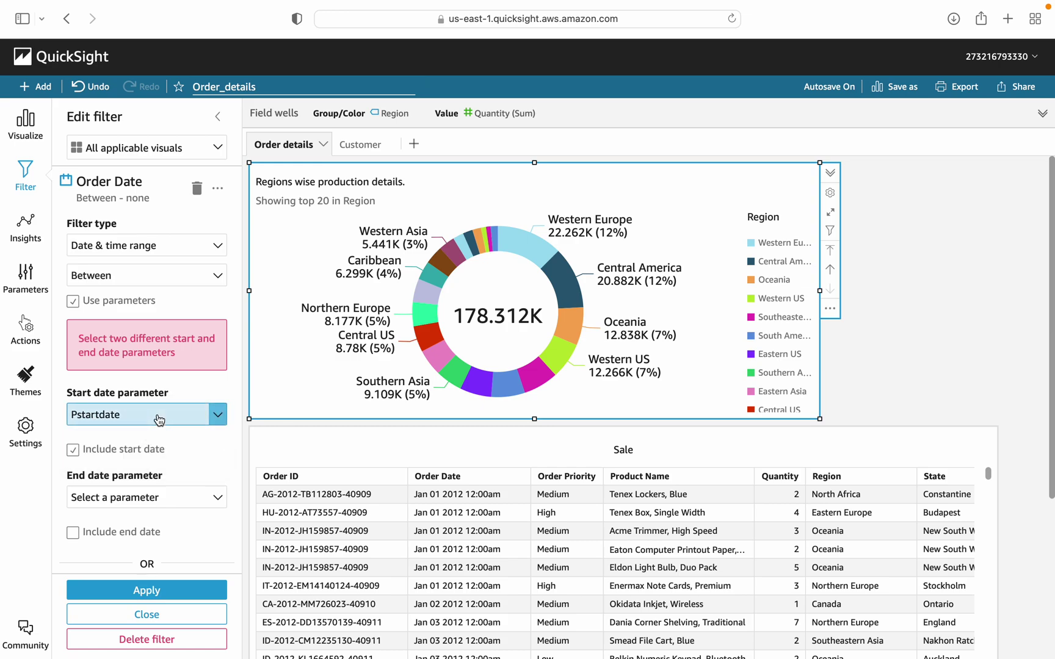
{"action": "scroll", "coordinate": [159, 420], "scroll_direction": "down", "scroll_amount": 3}
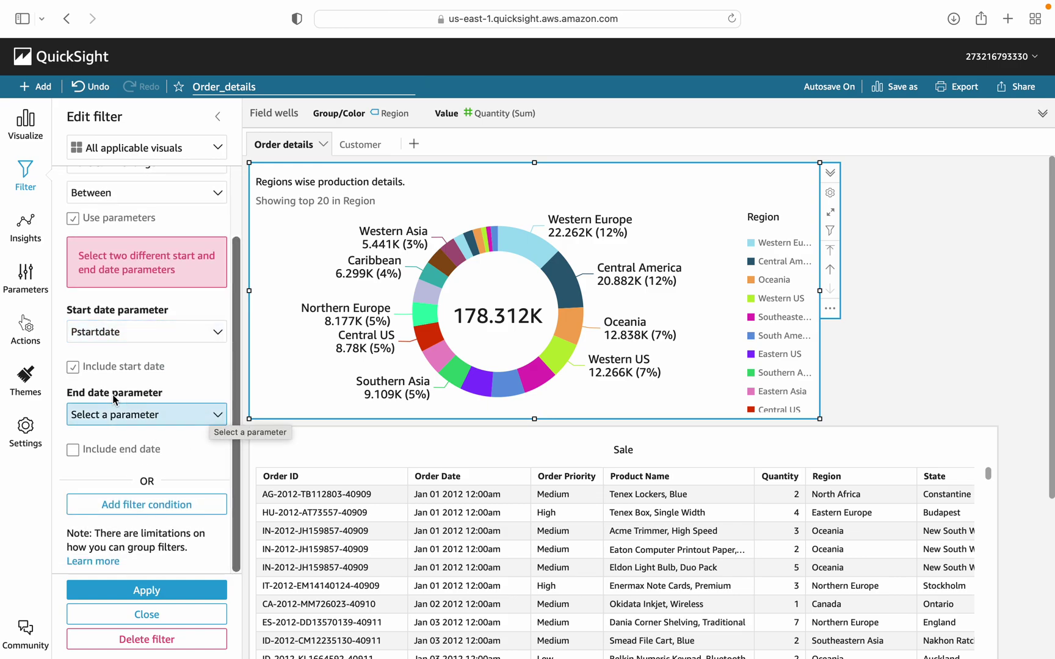
{"action": "left_click", "coordinate": [217, 416]}
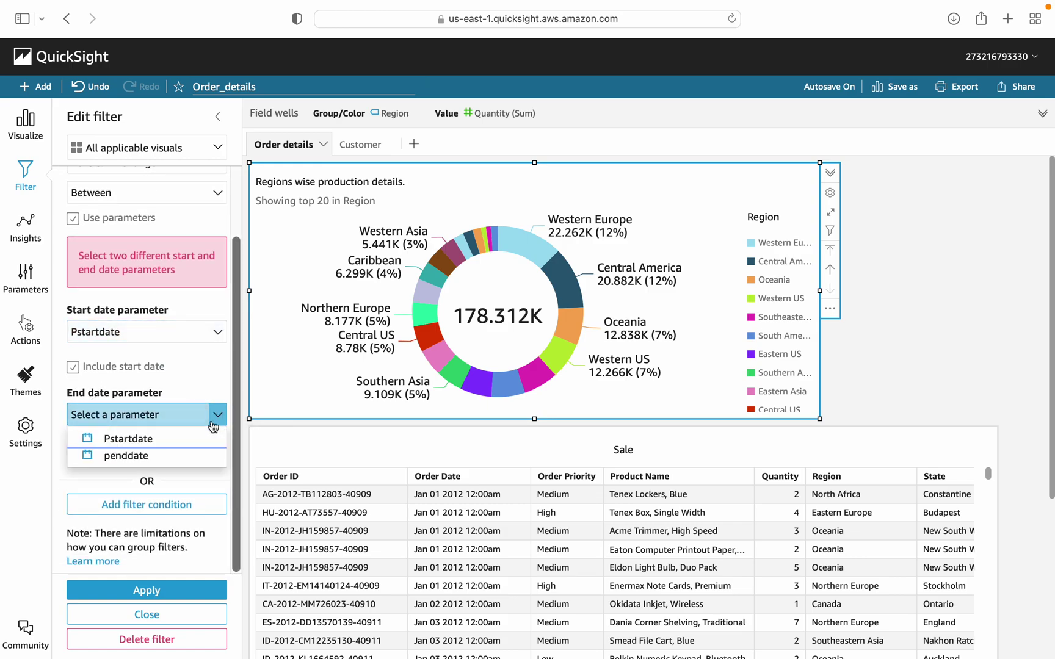
{"action": "left_click", "coordinate": [146, 456]}
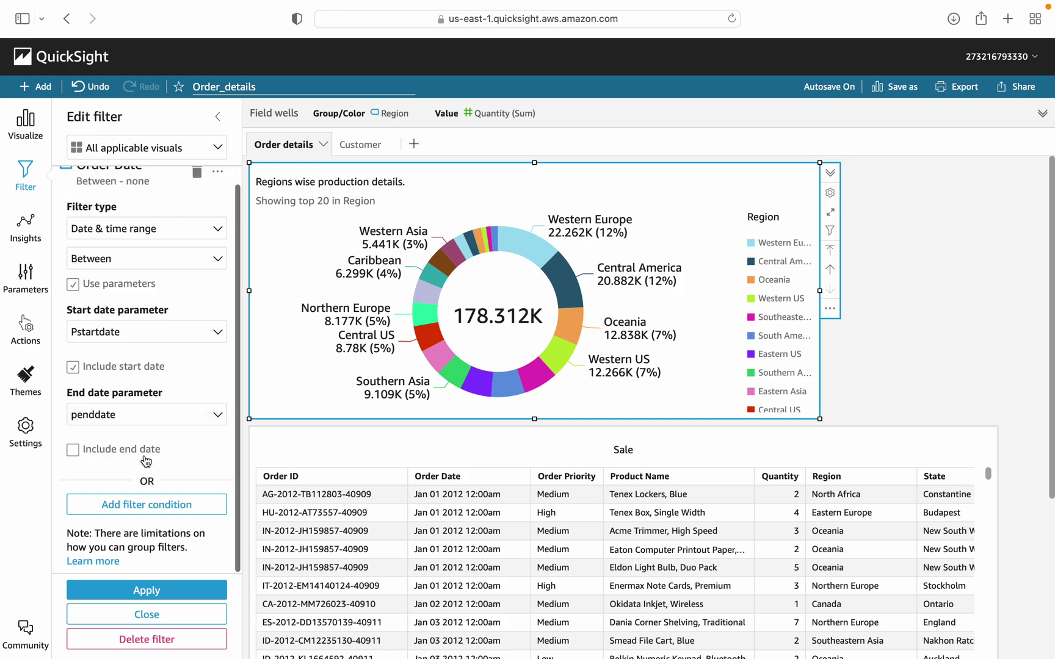
Include the end date in the parameter-based Order Date filter and apply the filter.
{"action": "left_click", "coordinate": [75, 457]}
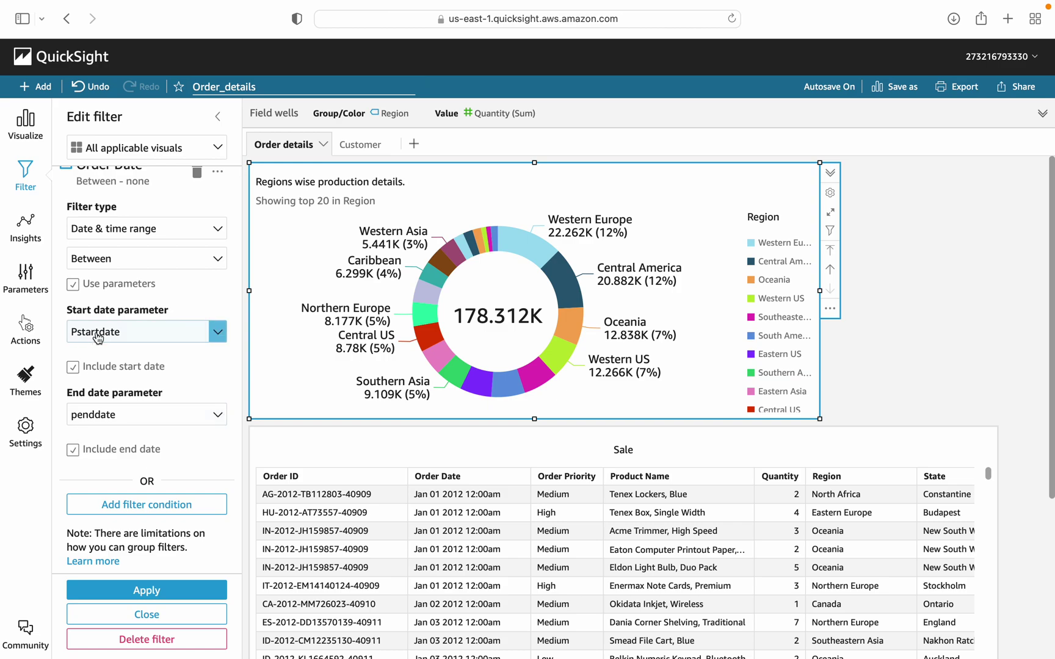
{"action": "left_click", "coordinate": [157, 595]}
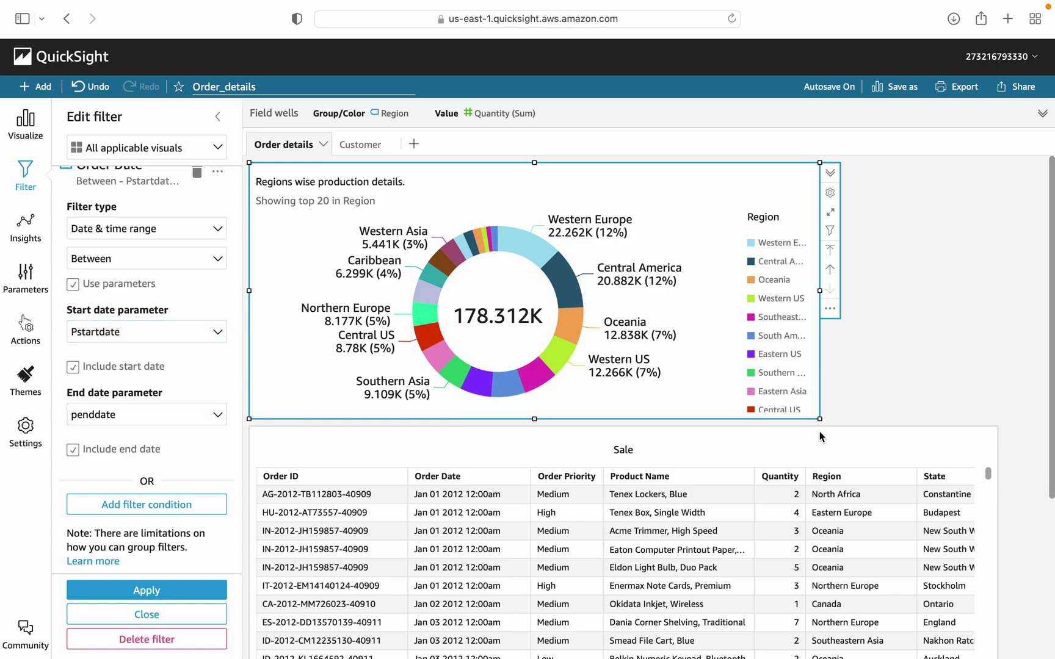
Check the Customer sheet's filters and review the Order Date filter settings for the Sale table on the Order details sheet.
{"action": "left_click", "coordinate": [379, 148]}
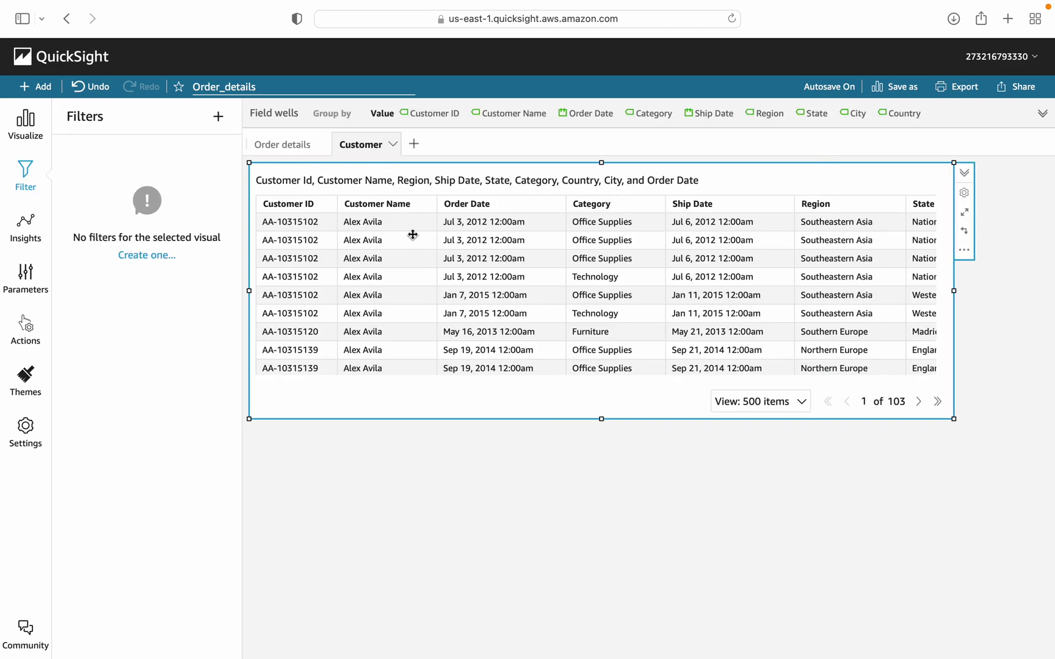
{"action": "left_click", "coordinate": [300, 146]}
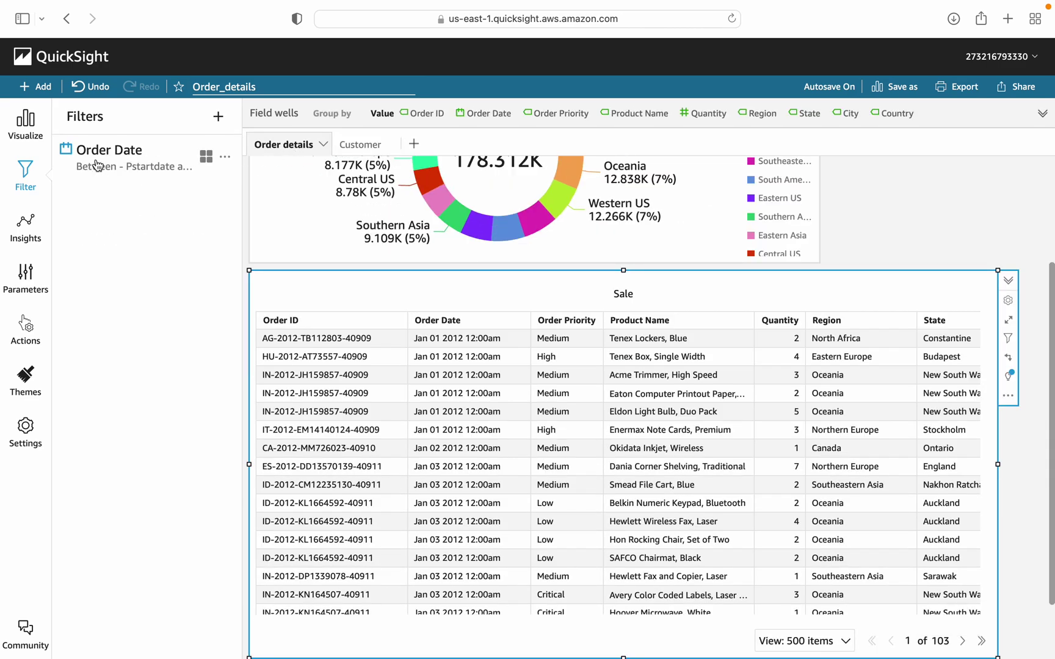
{"action": "left_click", "coordinate": [138, 164]}
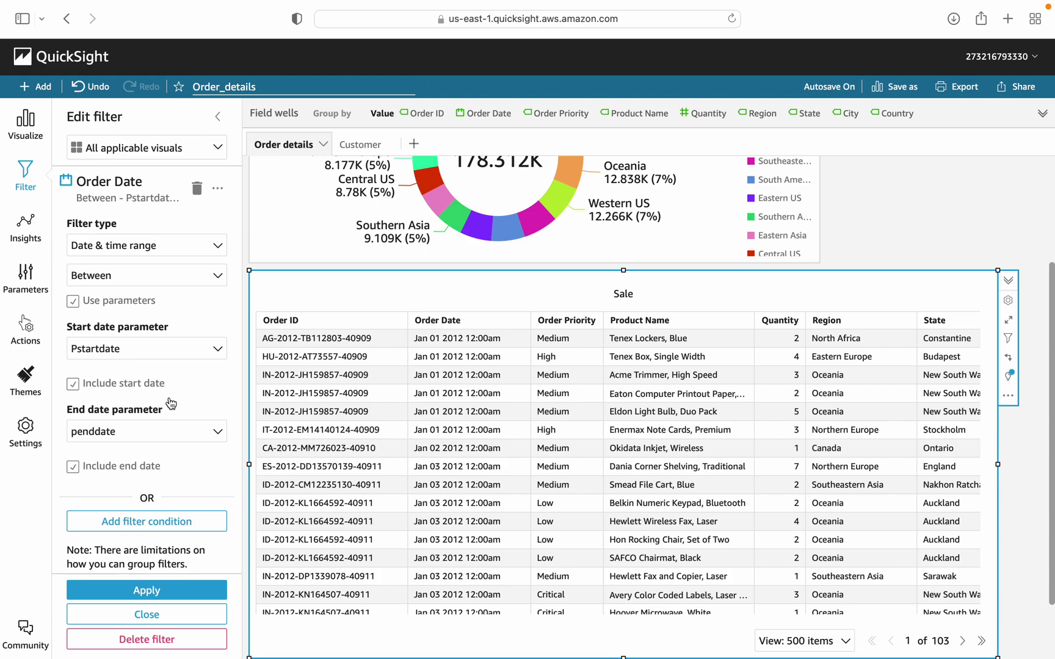
{"action": "scroll", "coordinate": [906, 270], "scroll_direction": "down", "scroll_amount": 1}
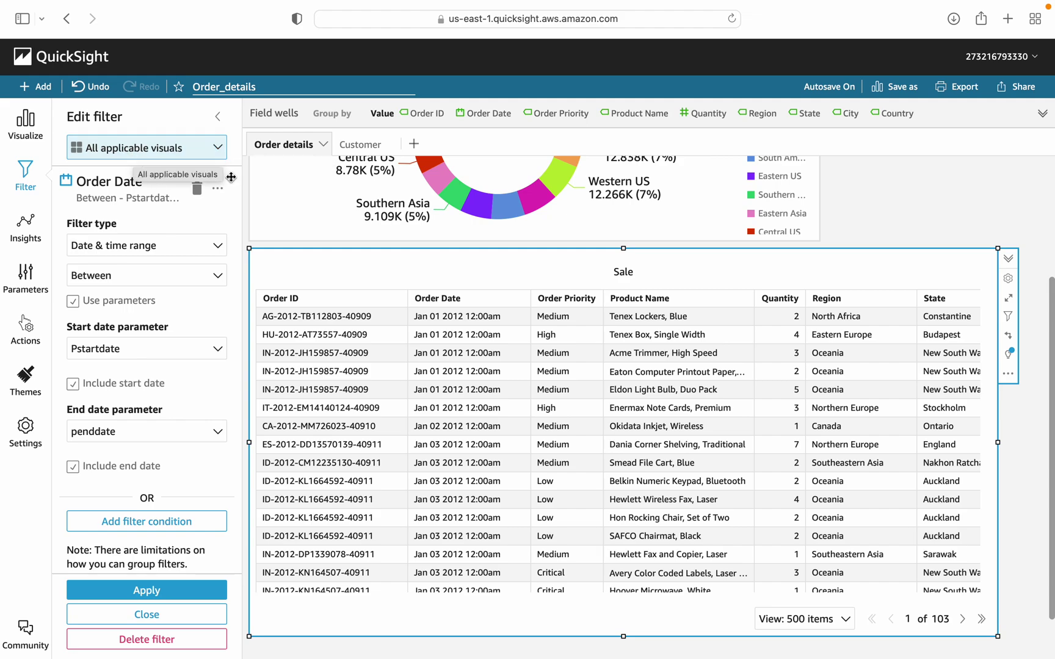
{"action": "scroll", "coordinate": [897, 201], "scroll_direction": "up", "scroll_amount": 5}
{"action": "scroll", "coordinate": [897, 201], "scroll_direction": "up", "scroll_amount": 1}
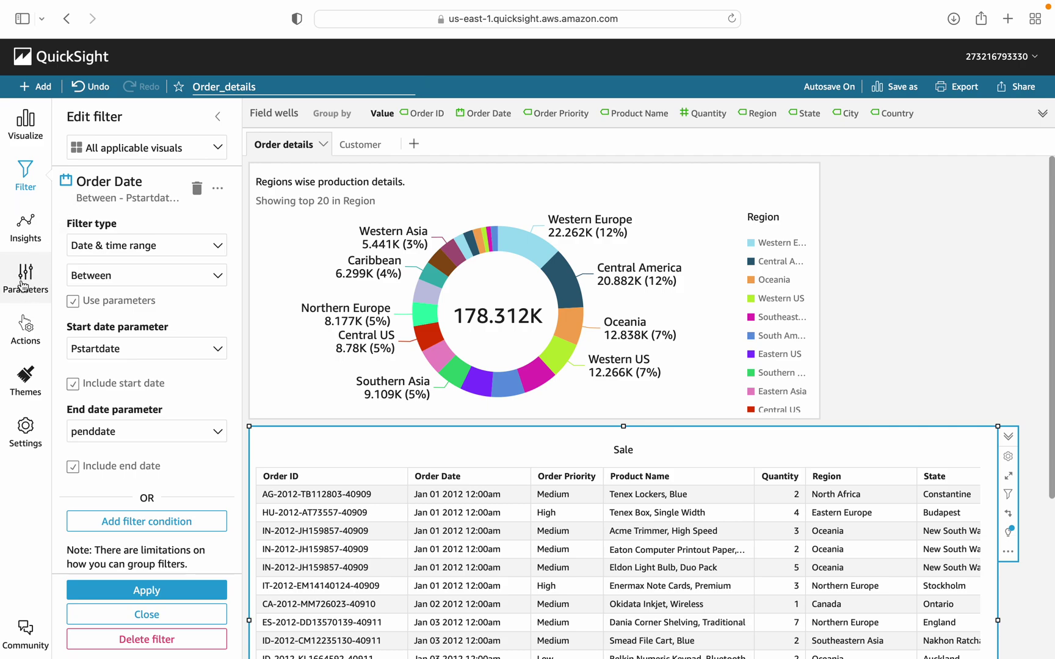
Examine the Order Date filter's actions, the fields offered for an extra condition, and its scope choices.
{"action": "left_click", "coordinate": [218, 190]}
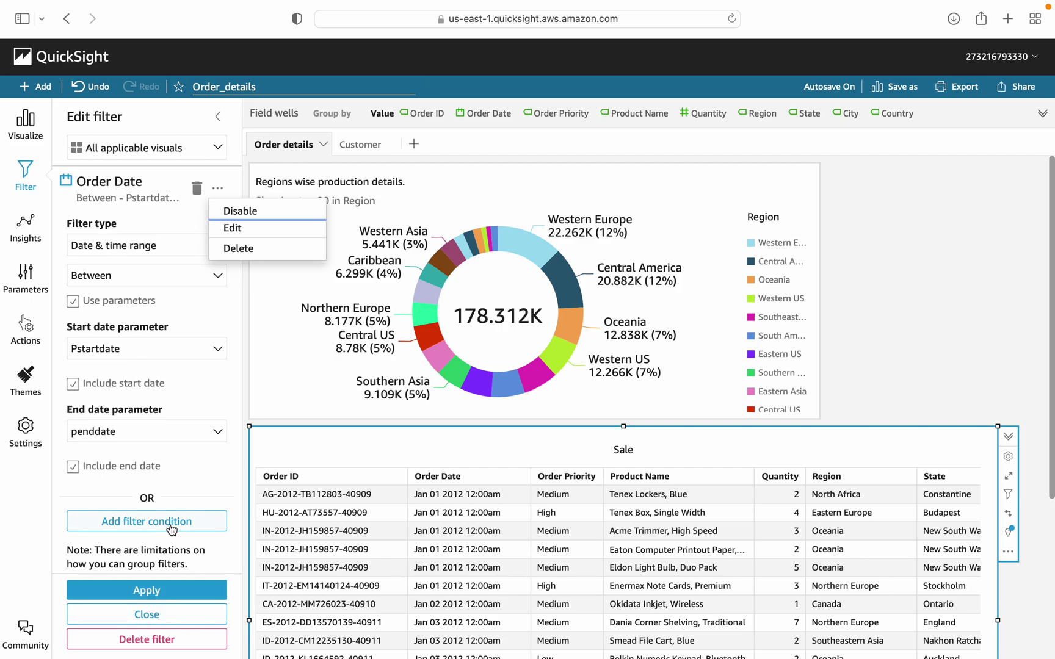
{"action": "left_click", "coordinate": [112, 526]}
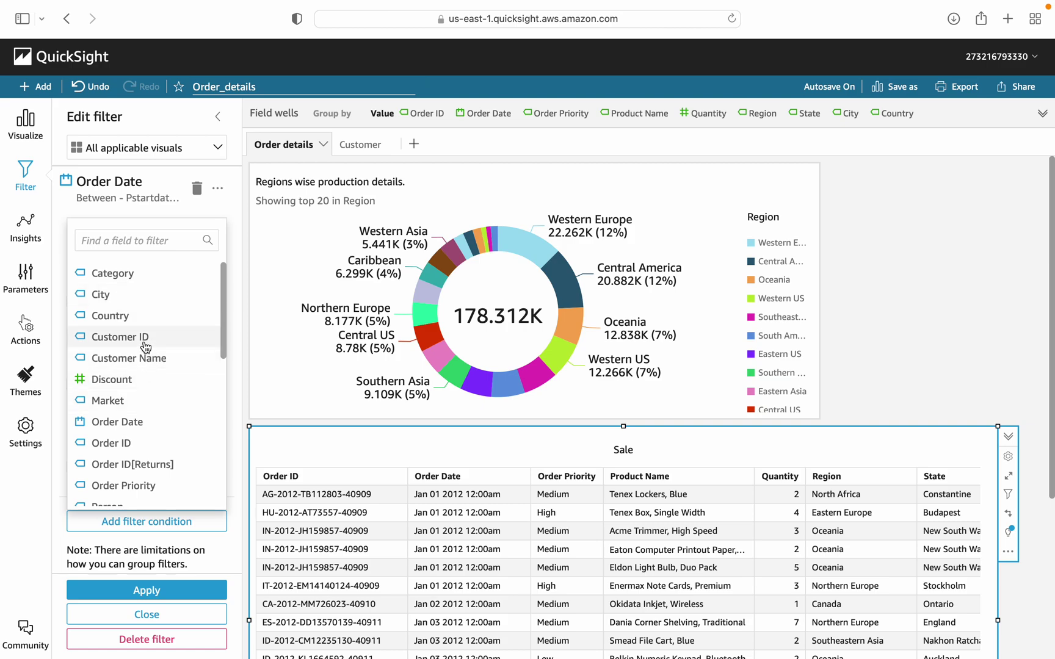
{"action": "left_click", "coordinate": [245, 296]}
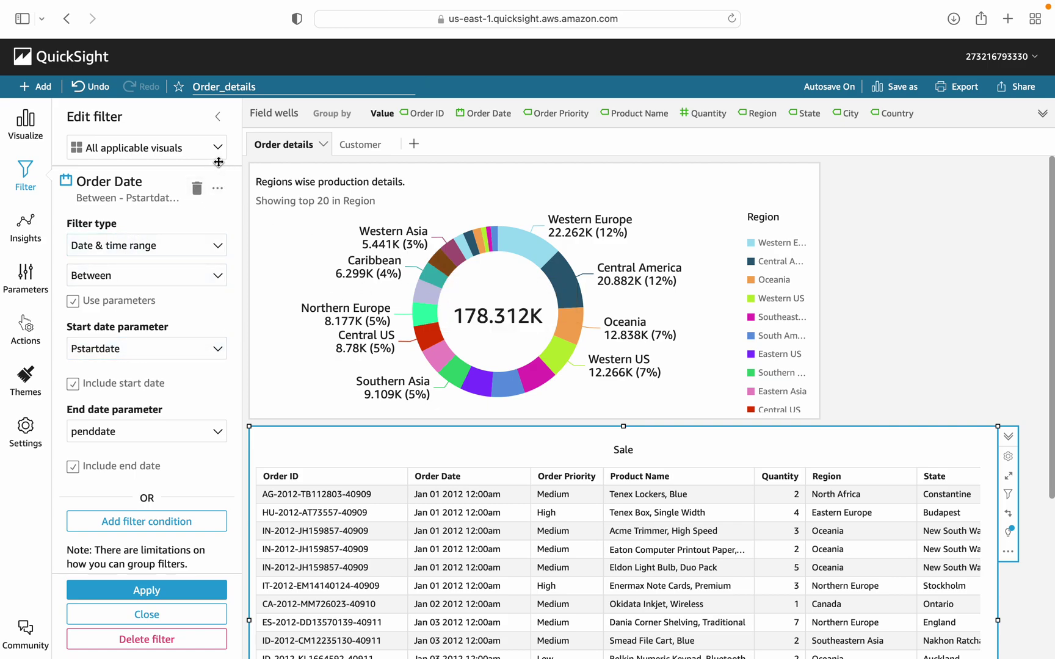
{"action": "left_click", "coordinate": [217, 188]}
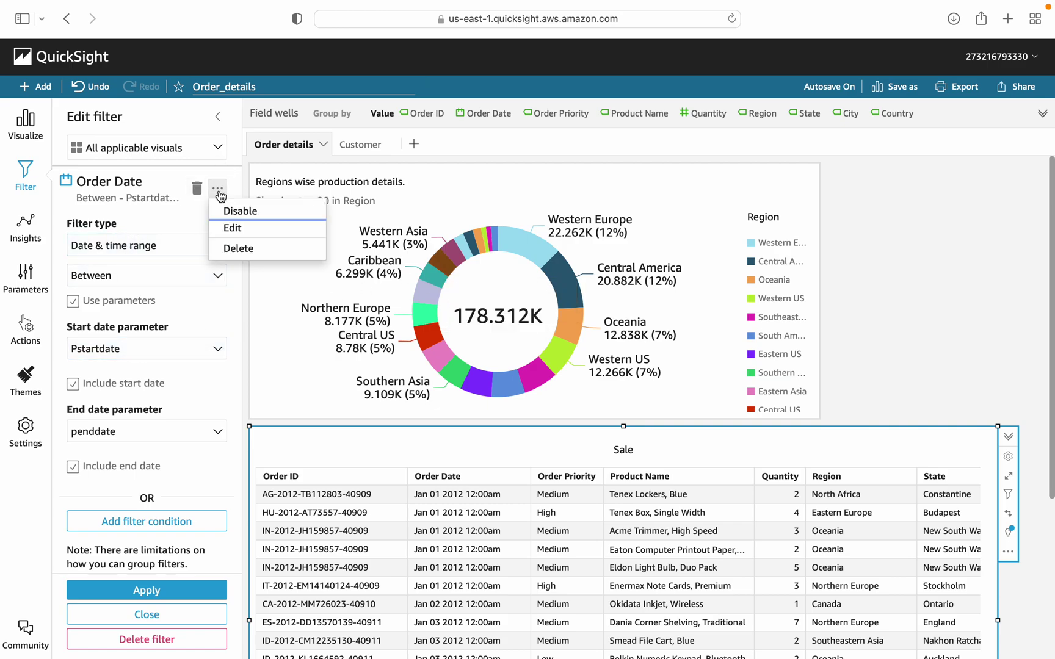
{"action": "left_click", "coordinate": [217, 148]}
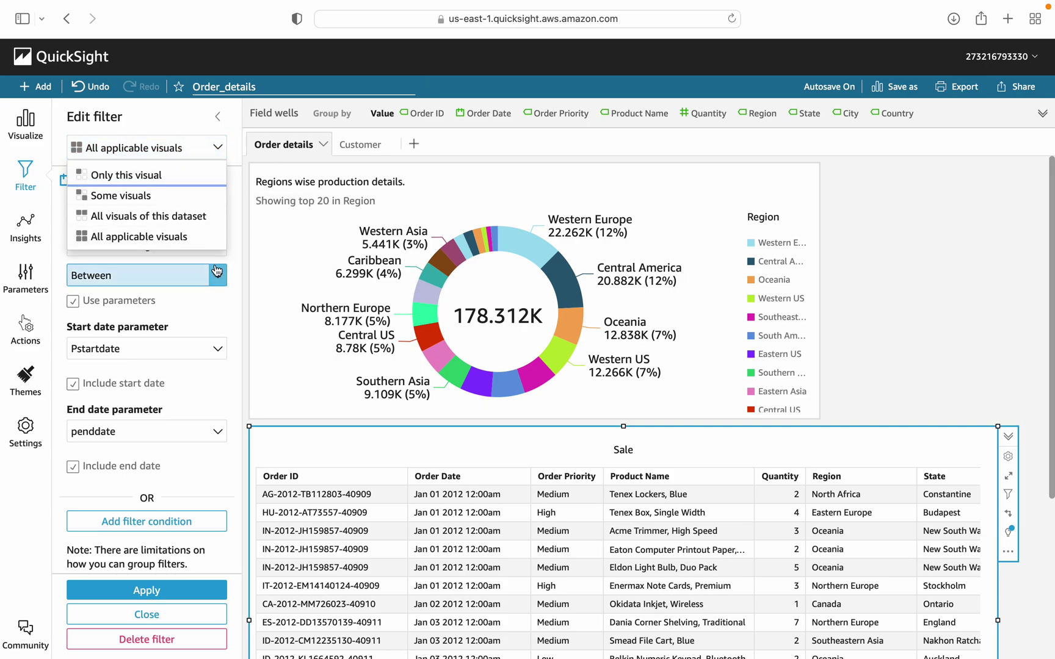
{"action": "left_click", "coordinate": [183, 591]}
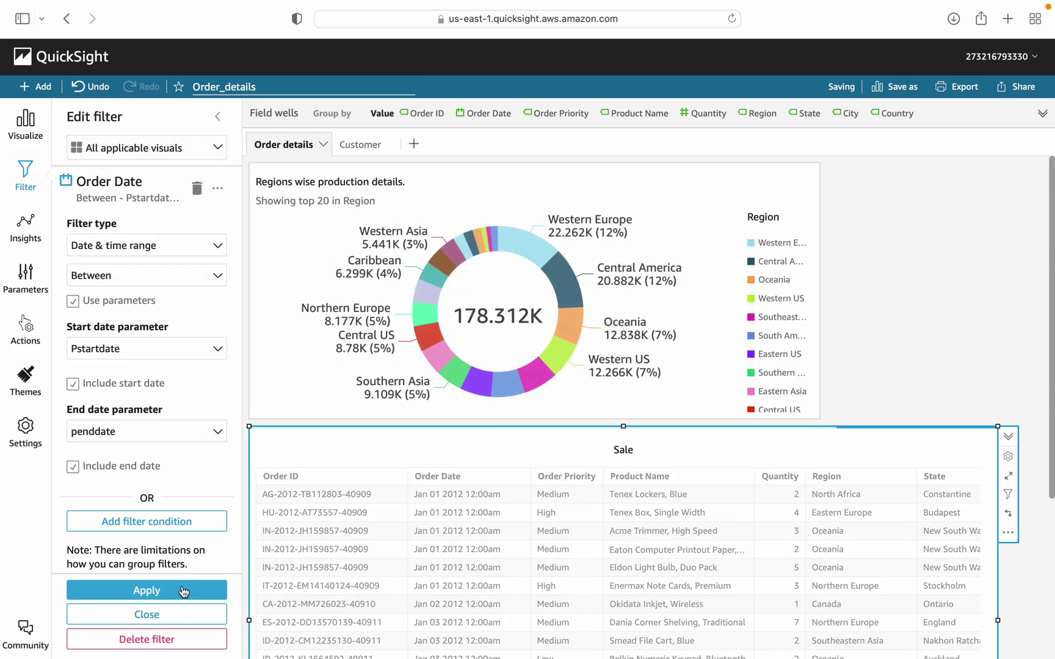
{"action": "left_click", "coordinate": [218, 117]}
{"action": "left_click", "coordinate": [224, 157]}
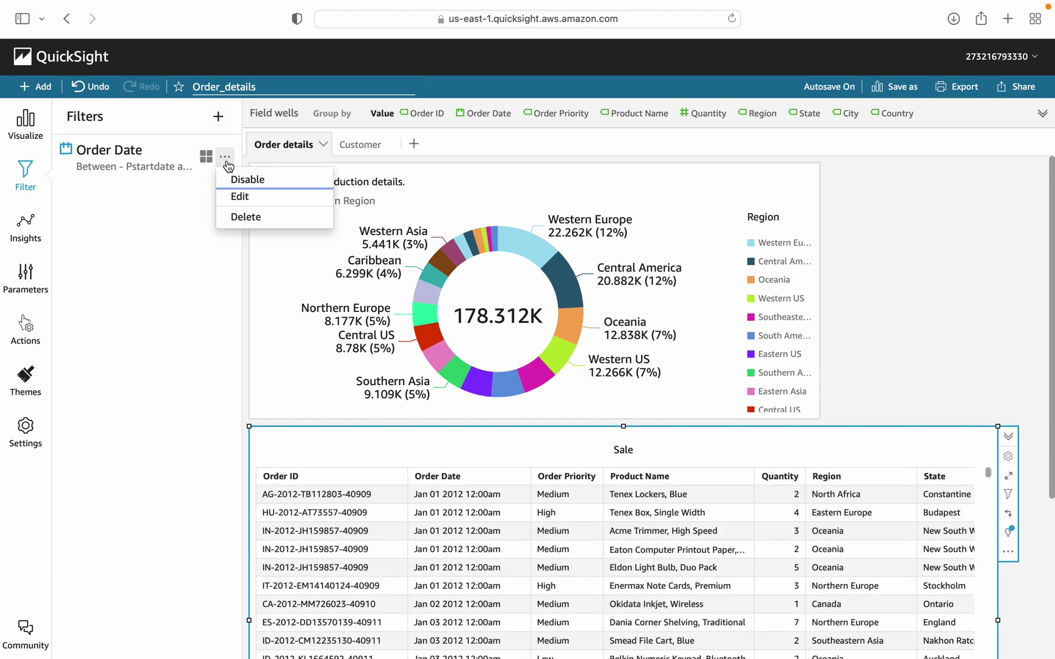
{"action": "left_click", "coordinate": [205, 157]}
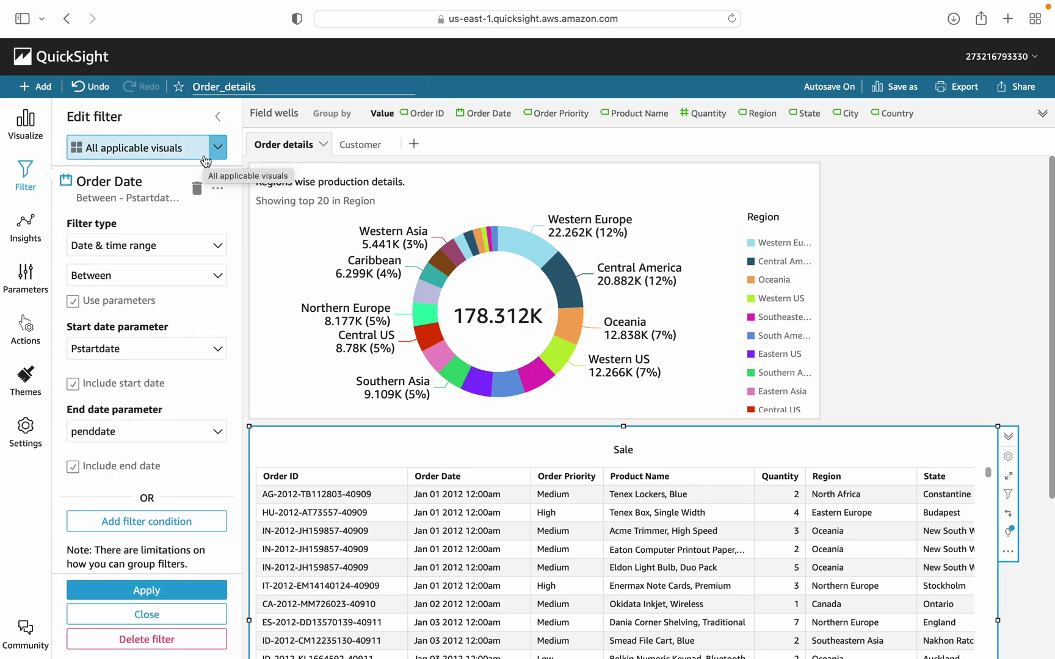
{"action": "left_click", "coordinate": [218, 188]}
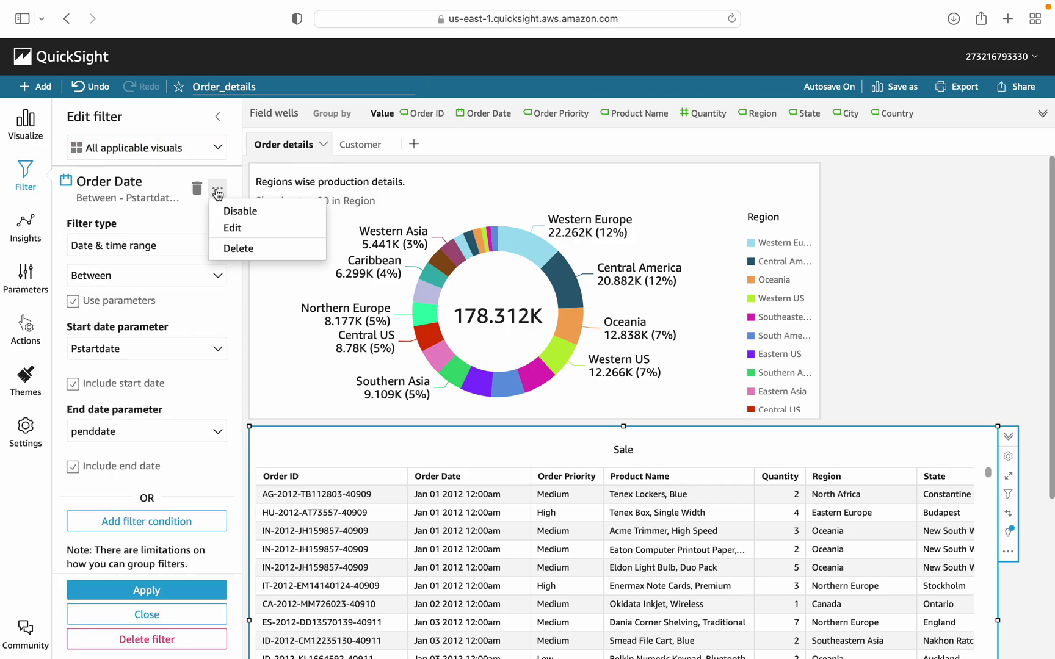
{"action": "left_click", "coordinate": [218, 154]}
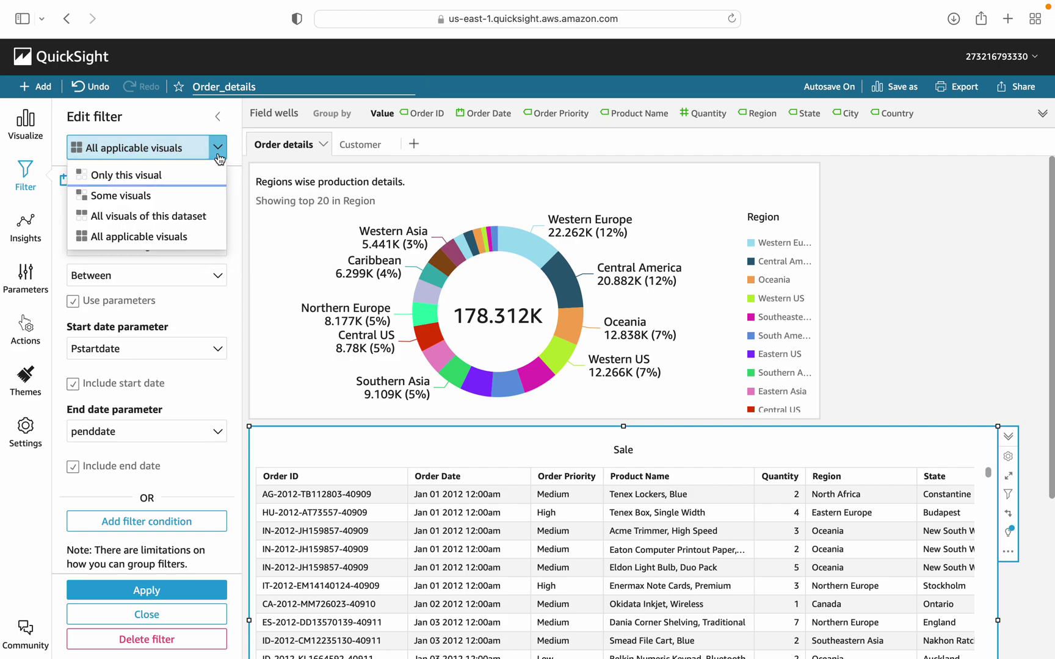
Add a date picker control for the penddate parameter with the display name Start Date and expand the sheet's controls.
{"action": "left_click", "coordinate": [33, 274]}
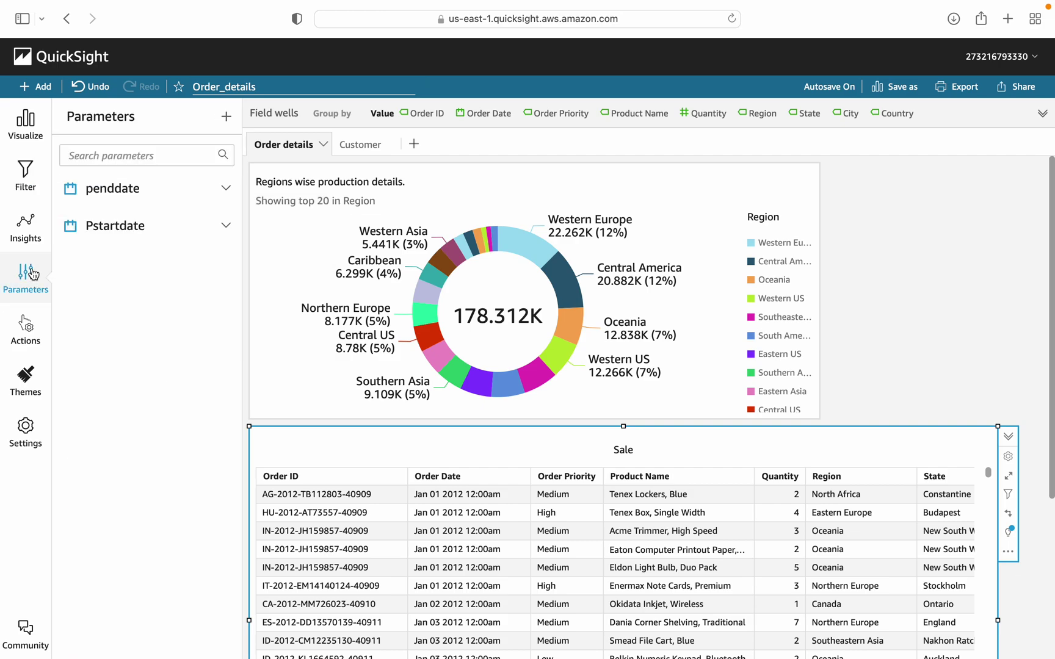
{"action": "left_click", "coordinate": [226, 191]}
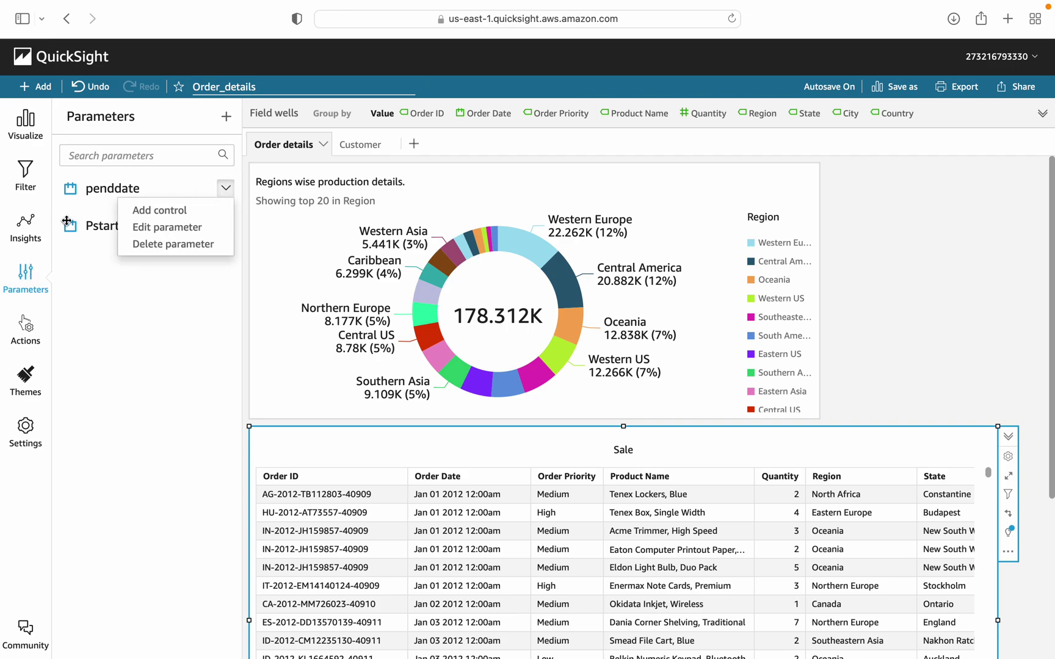
{"action": "left_click", "coordinate": [185, 215]}
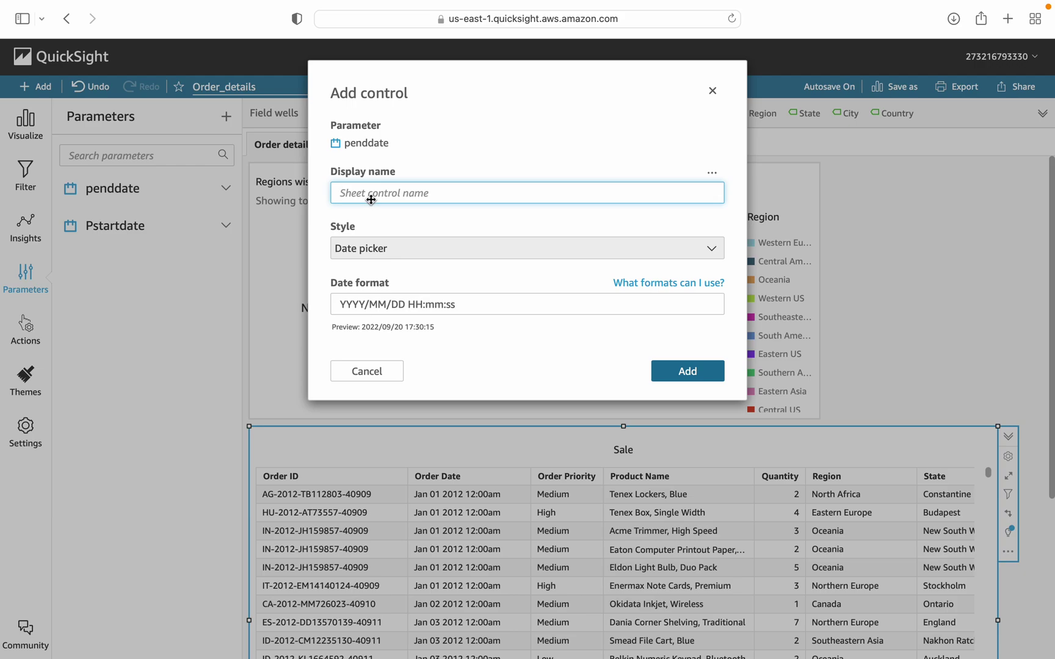
{"action": "type", "text": "S"}
{"action": "key", "text": "BackSpace"}
{"action": "key", "text": "BackSpace"}
{"action": "key", "text": "BackSpace"}
{"action": "key", "text": "BackSpace"}
{"action": "type", "text": "Start Date"}
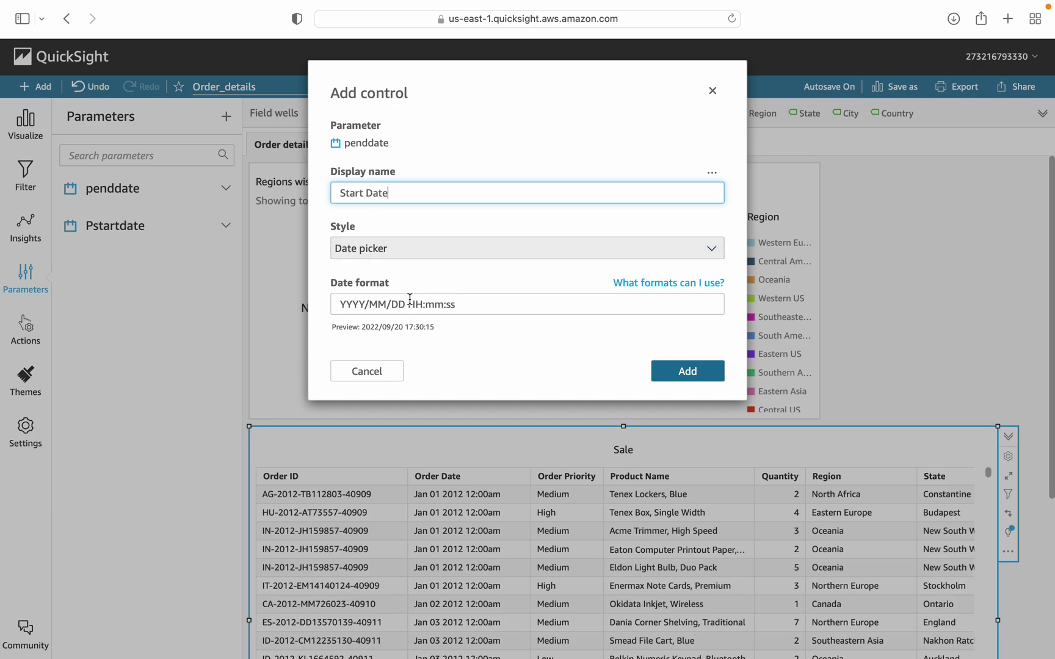
{"action": "left_click", "coordinate": [371, 254]}
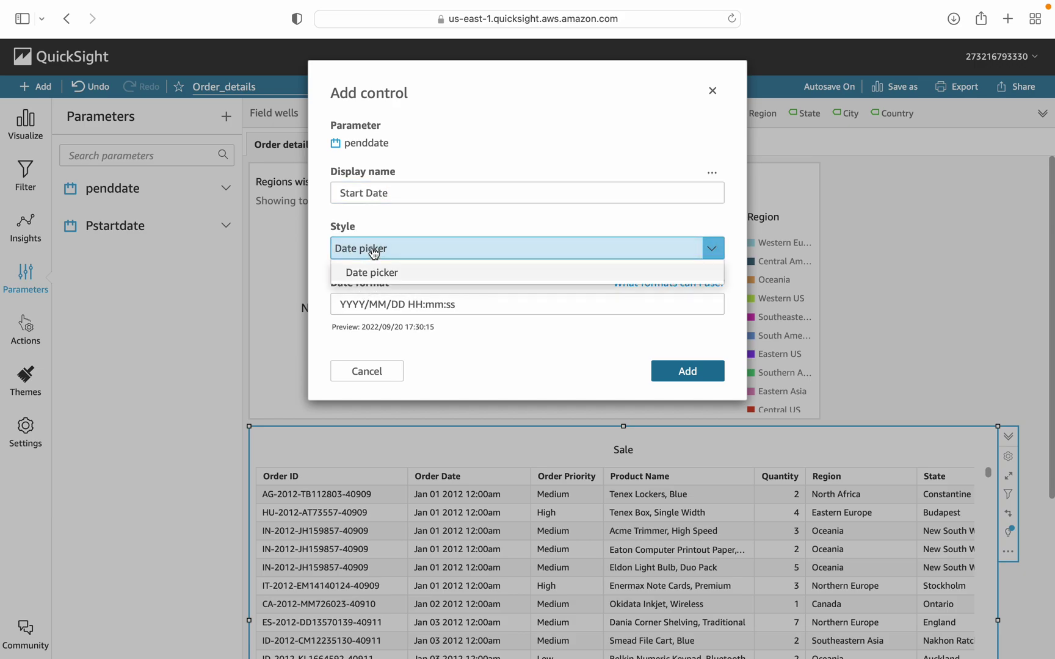
{"action": "left_click", "coordinate": [374, 252]}
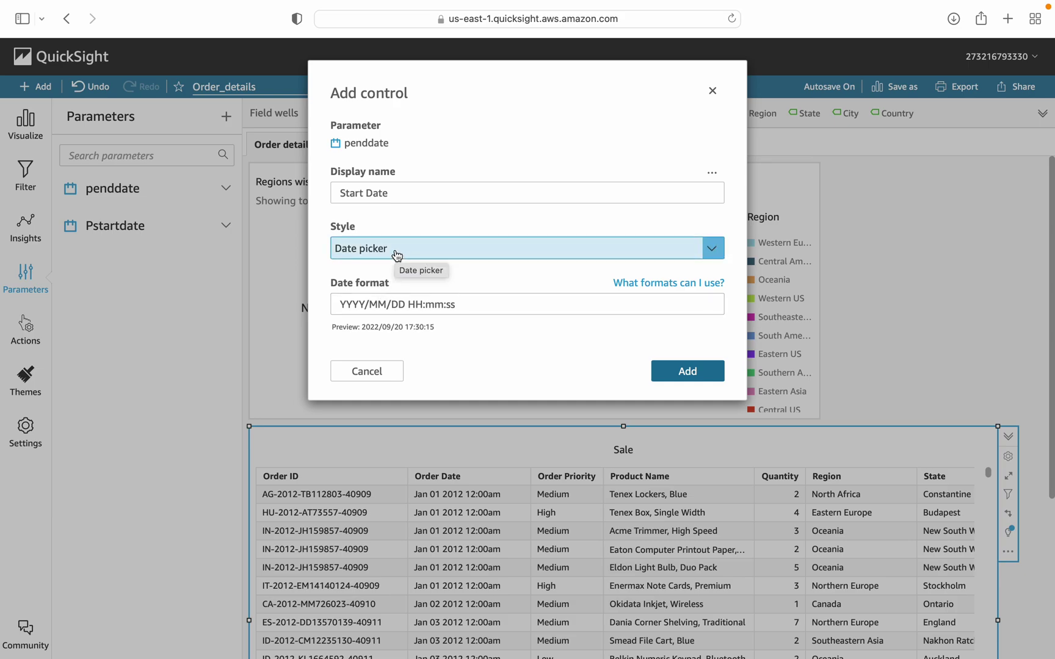
{"action": "left_click", "coordinate": [672, 382]}
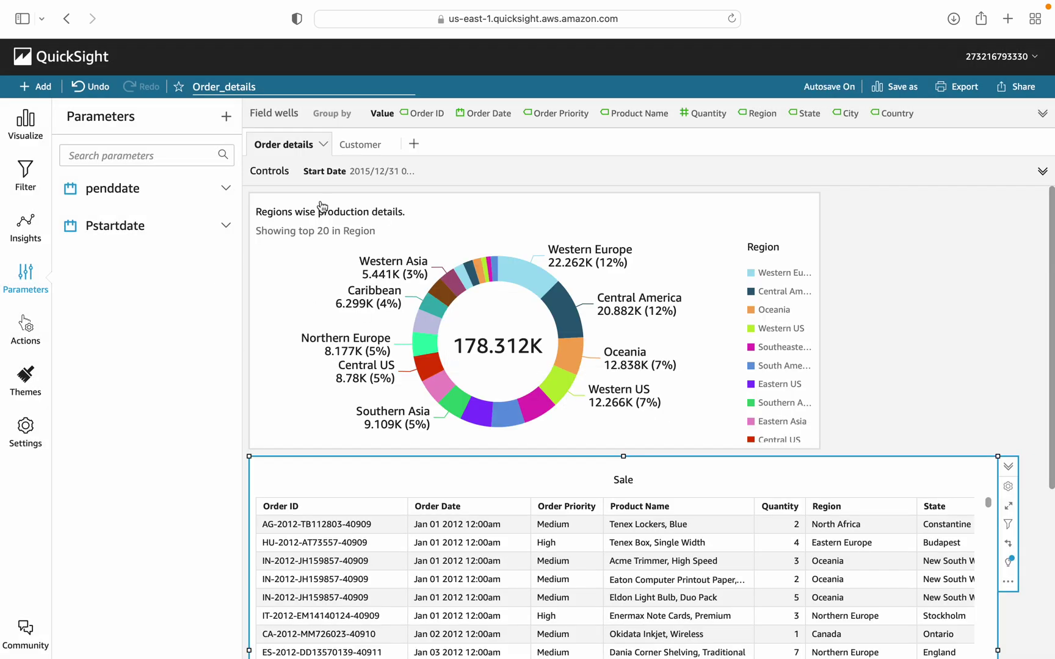
{"action": "left_click", "coordinate": [373, 179]}
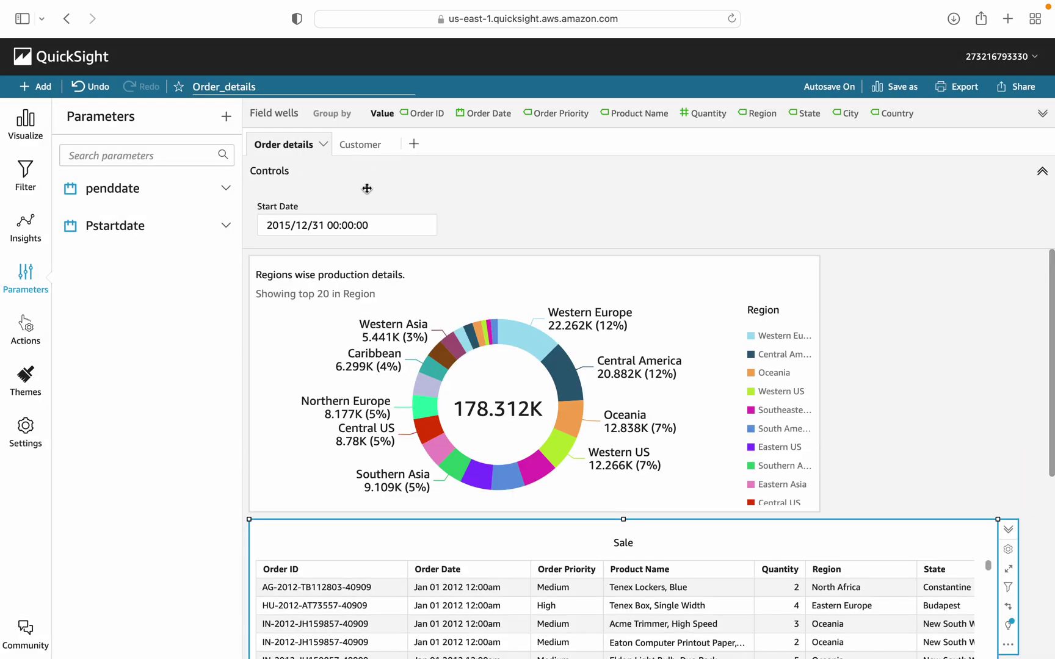
Add a date picker control for the Pstartdate parameter with the display name End Date.
{"action": "left_click", "coordinate": [225, 225]}
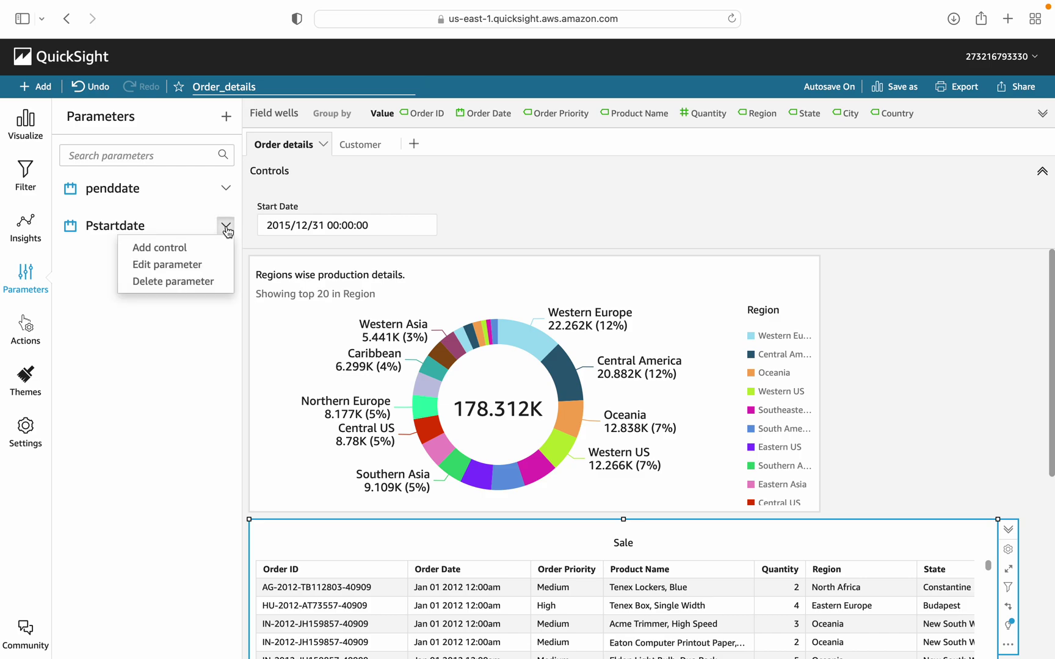
{"action": "left_click", "coordinate": [185, 252]}
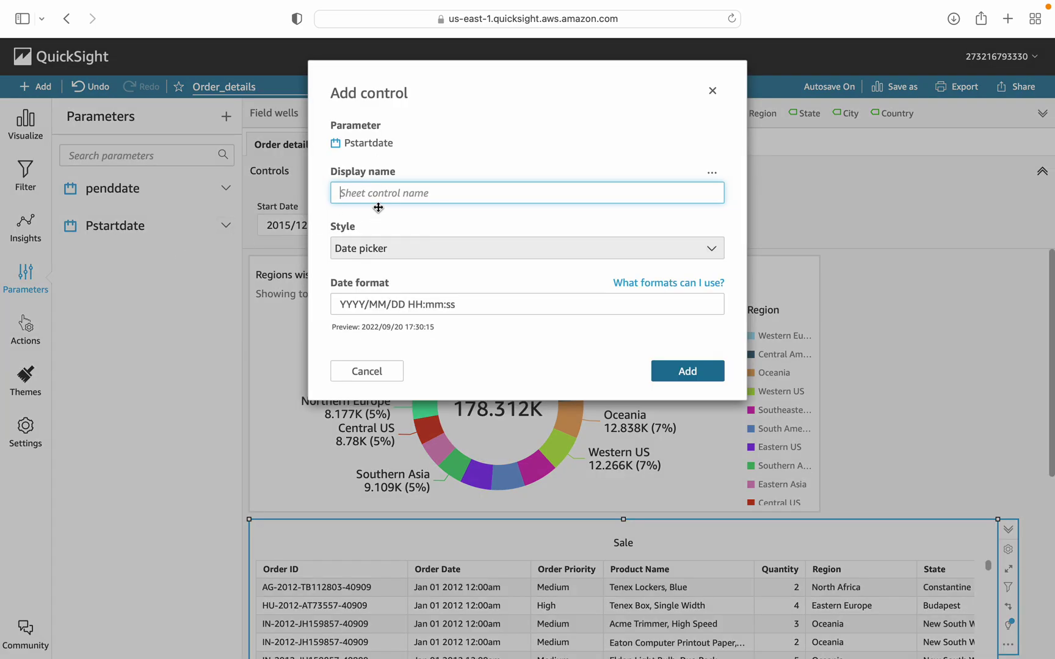
{"action": "type", "text": "End Date"}
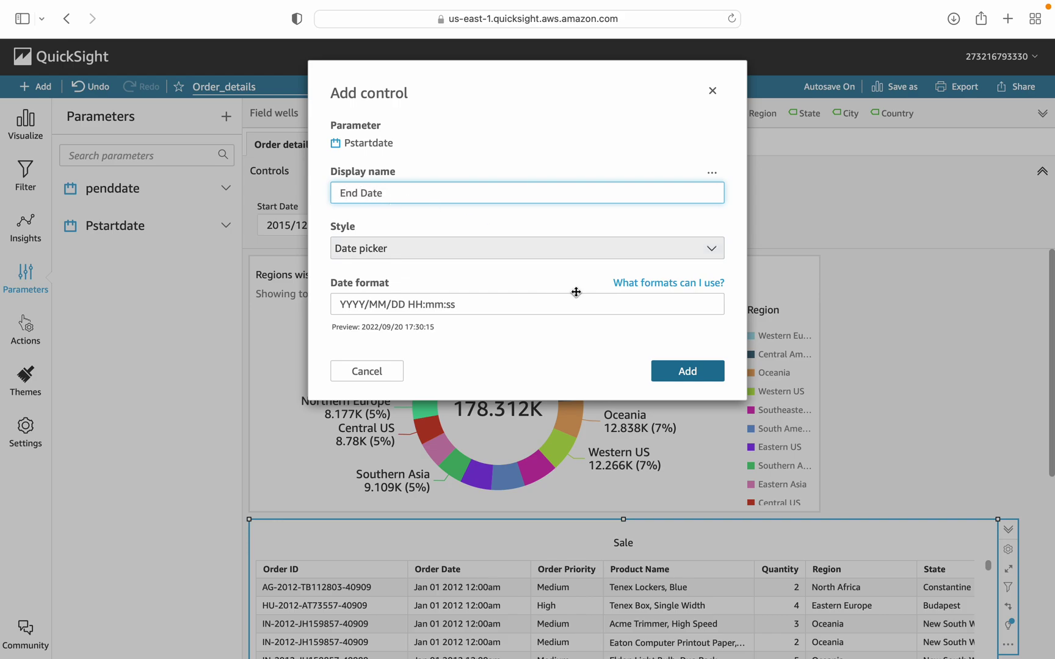
{"action": "left_click", "coordinate": [681, 379]}
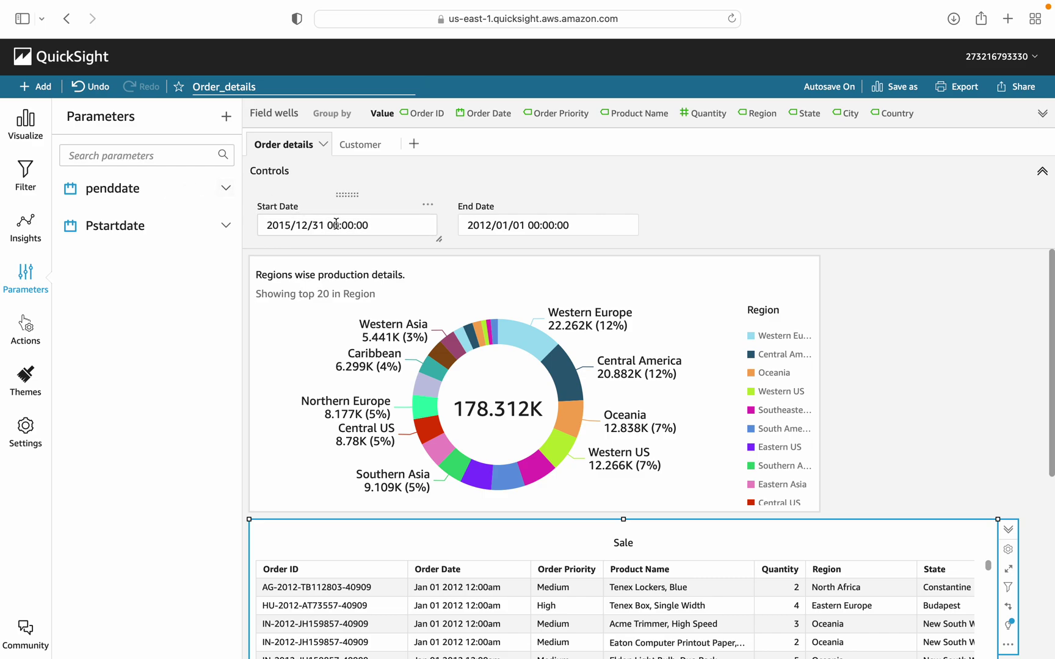
Change the display name of the Pstartdate parameter's control to Start Date.
{"action": "left_click", "coordinate": [285, 213]}
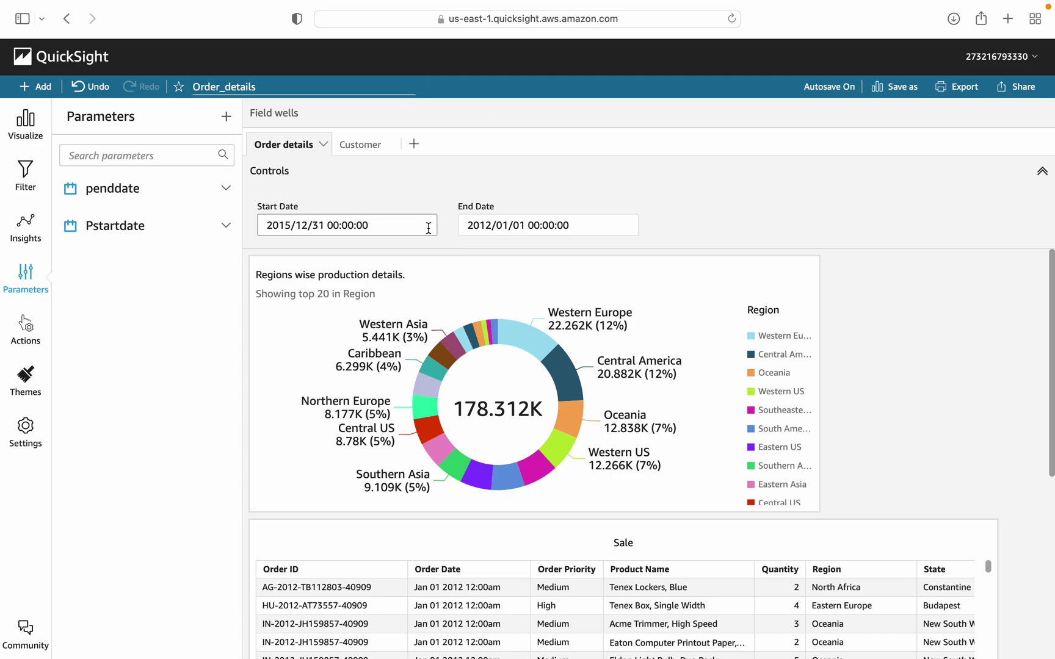
{"action": "left_click", "coordinate": [480, 223]}
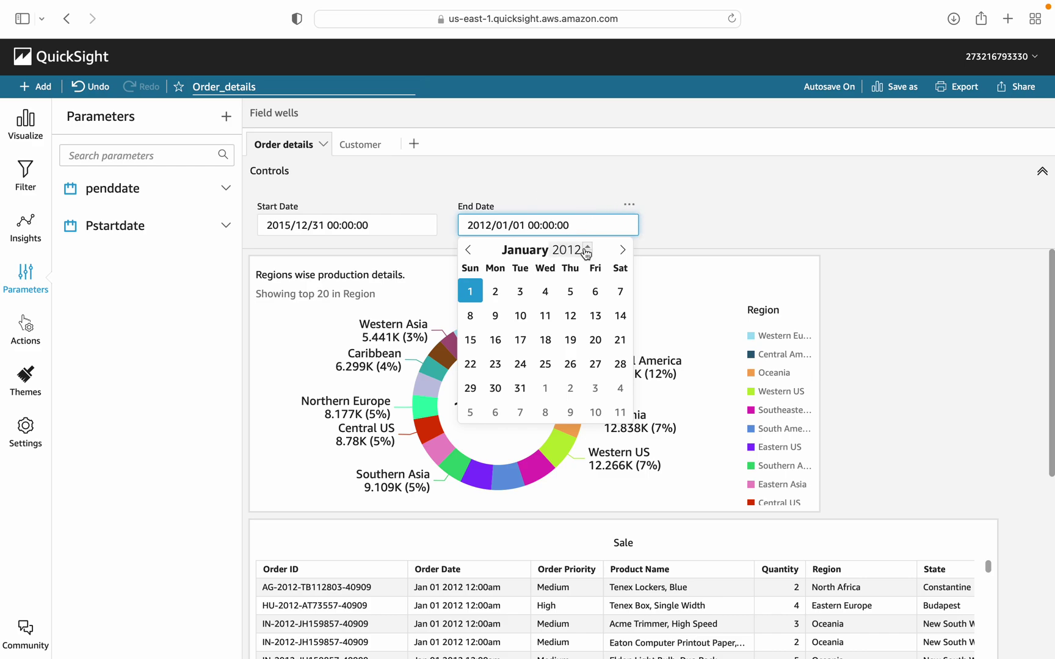
{"action": "left_click", "coordinate": [630, 206]}
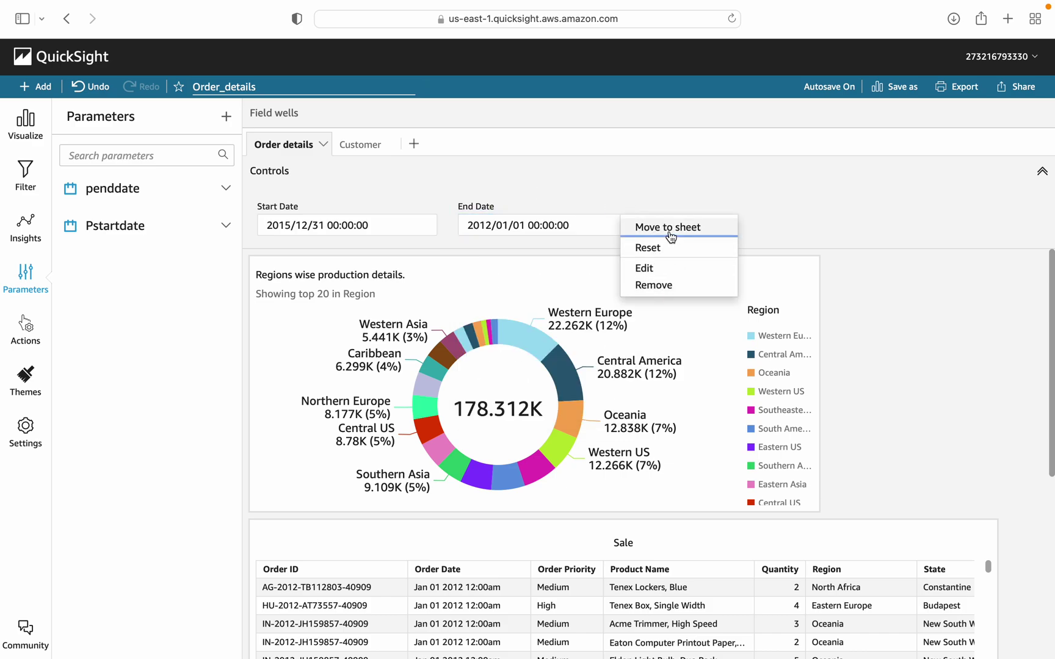
{"action": "left_click", "coordinate": [661, 272]}
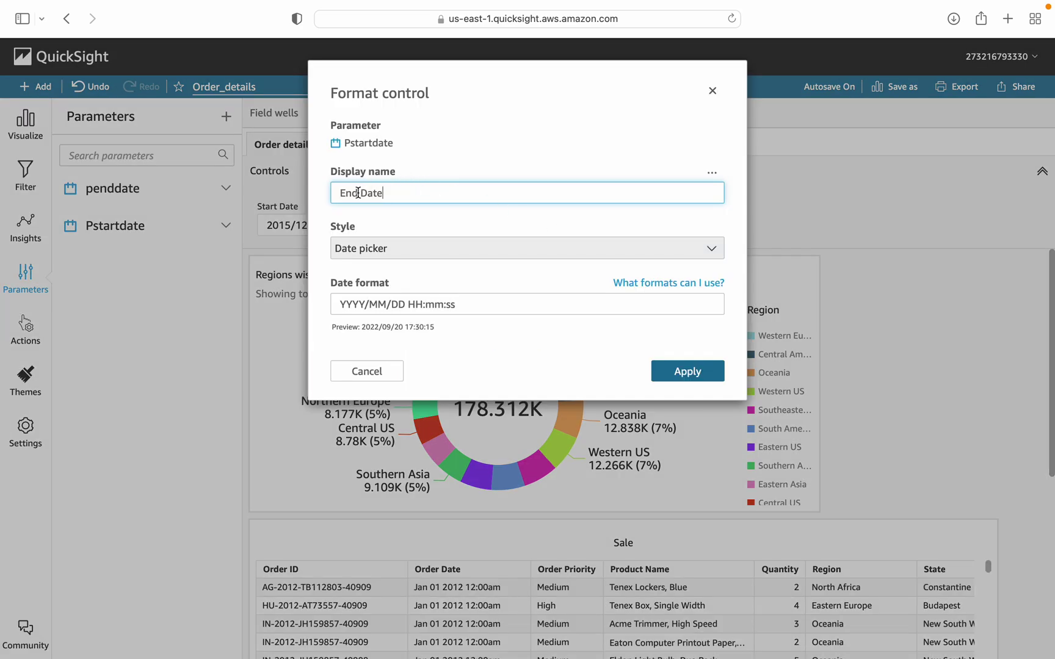
{"action": "left_click_drag", "start_coordinate": [358, 192], "coordinate": [303, 193]}
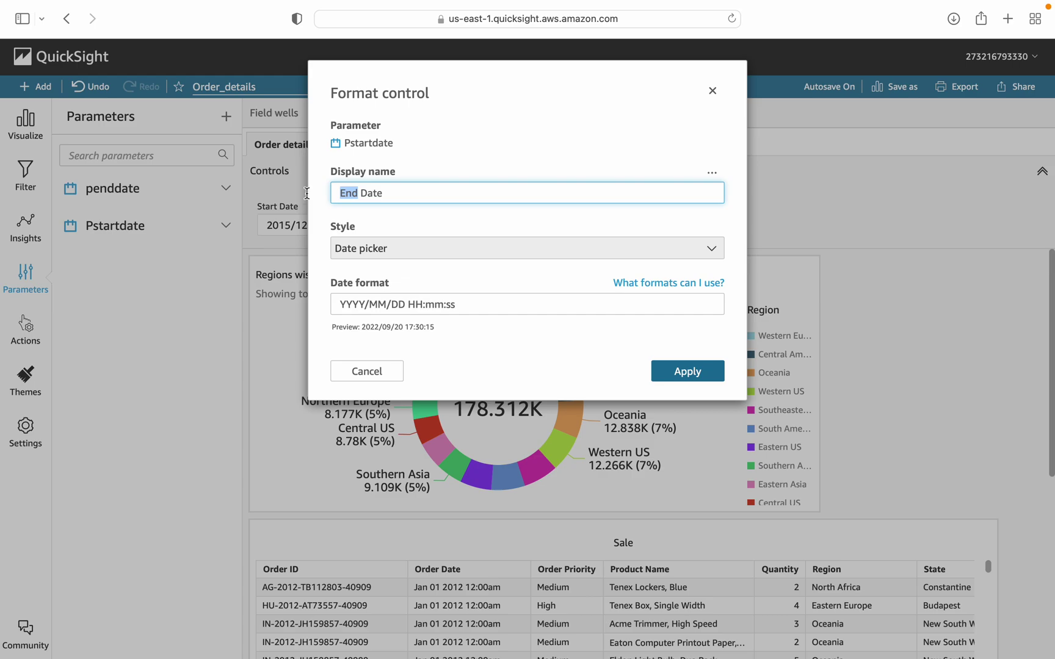
{"action": "type", "text": "Stat"}
{"action": "key", "text": "BackSpace"}
{"action": "type", "text": "rt"}
{"action": "left_click", "coordinate": [671, 372]}
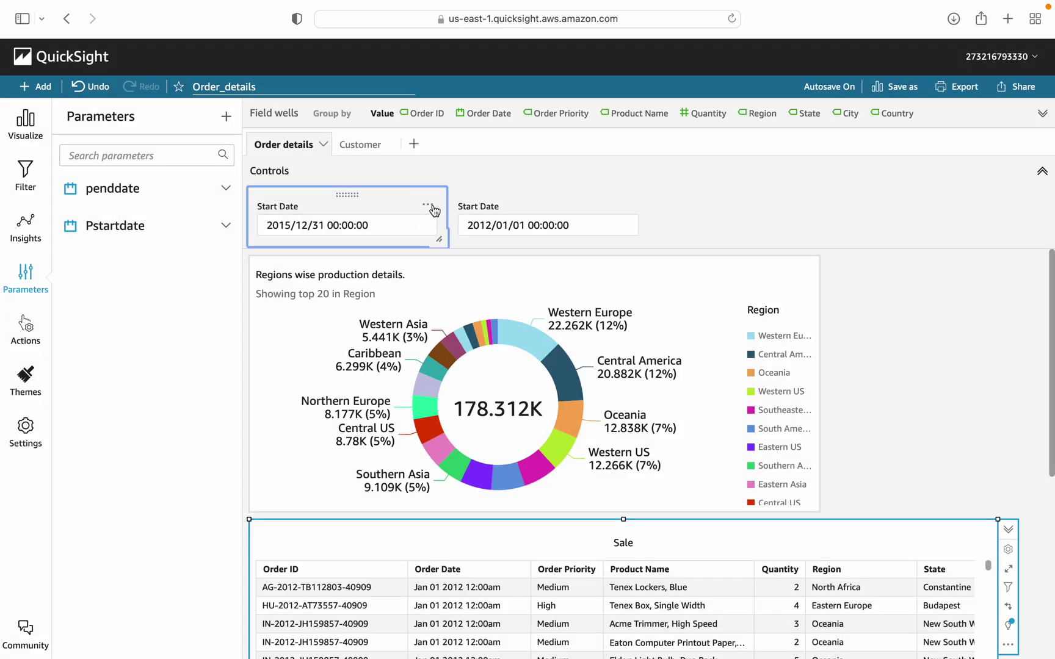
Change the display name of the penddate parameter's control to End Date.
{"action": "left_click", "coordinate": [428, 206]}
{"action": "left_click", "coordinate": [465, 271]}
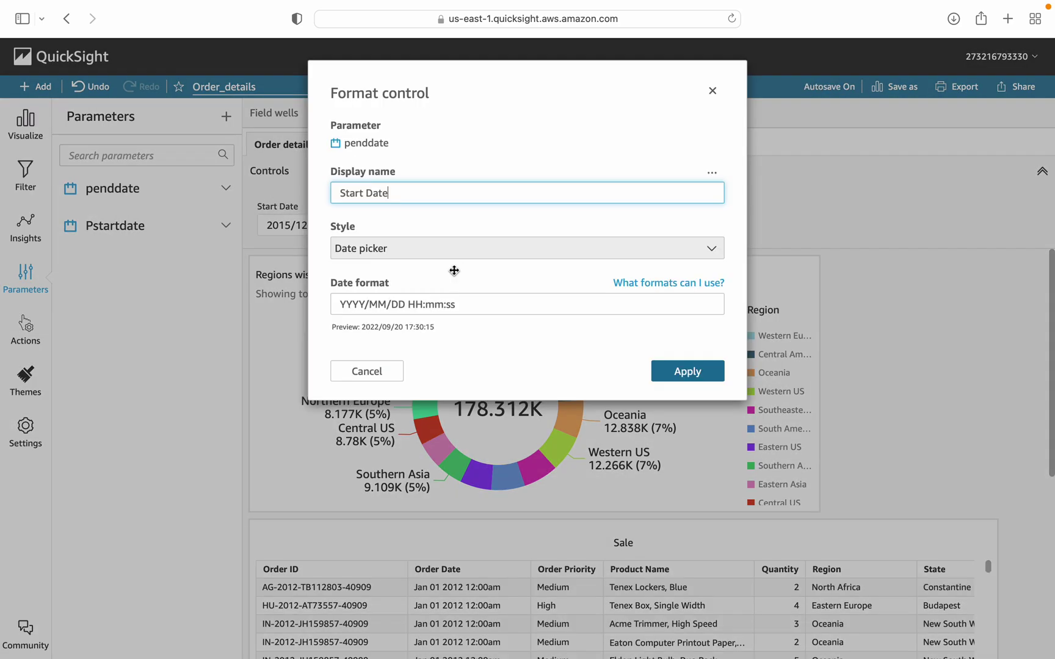
{"action": "double_click", "coordinate": [363, 193]}
{"action": "key", "text": "BackSpace"}
{"action": "type", "text": "Ending"}
{"action": "key", "text": "BackSpace"}
{"action": "key", "text": "BackSpace"}
{"action": "key", "text": "BackSpace"}
{"action": "key", "text": "BackSpace"}
{"action": "key", "text": "BackSpace"}
{"action": "key", "text": "BackSpace"}
{"action": "key", "text": "BackSpace"}
{"action": "type", "text": "End"}
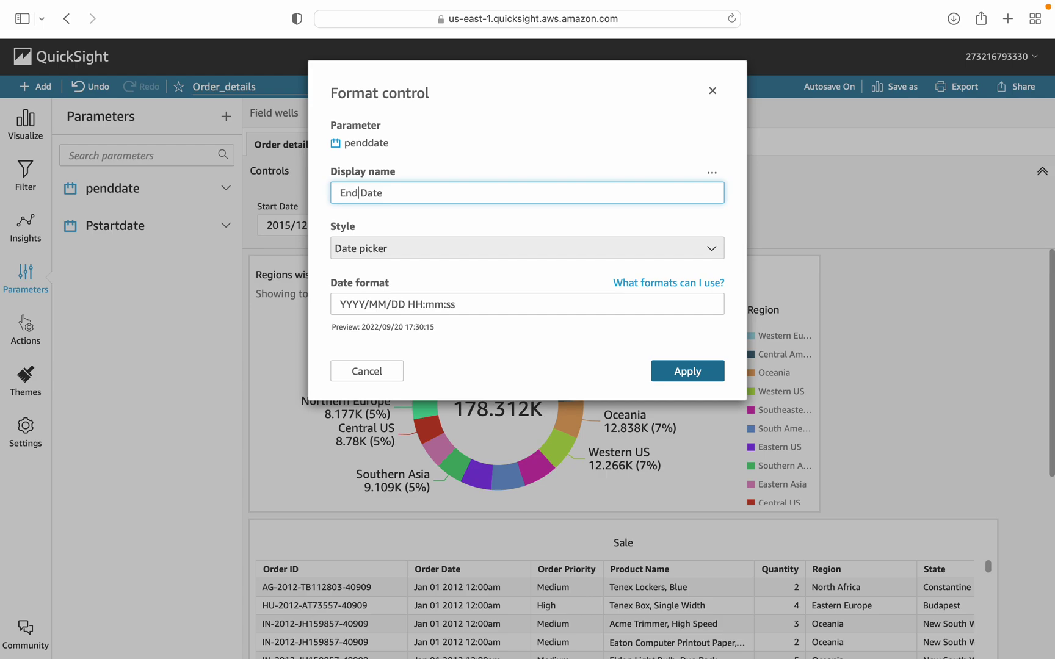
{"action": "left_click", "coordinate": [671, 372]}
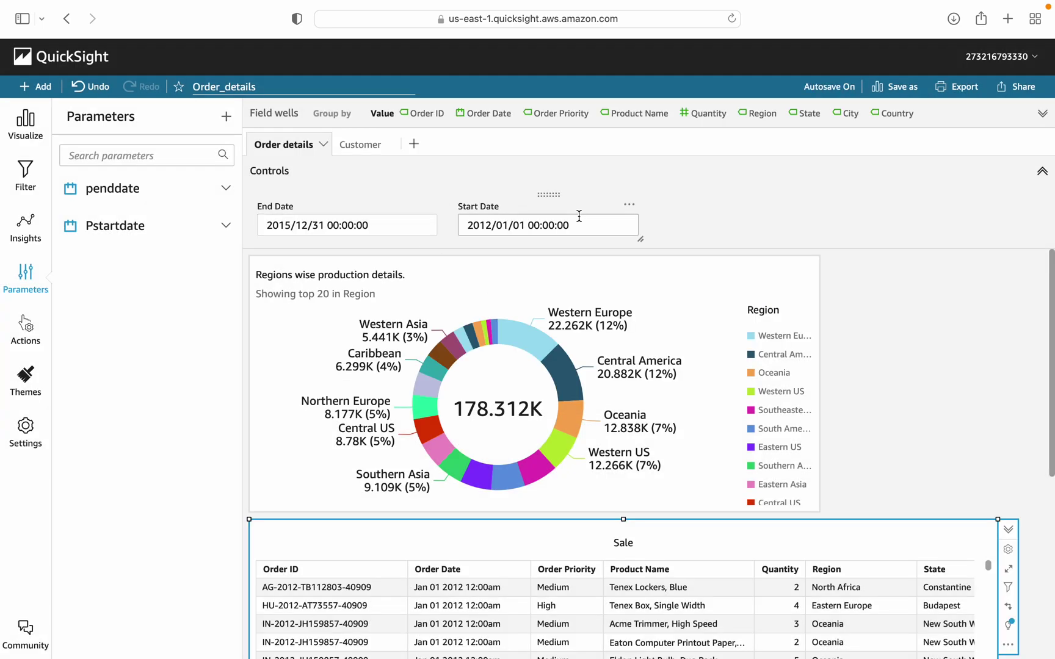
Remove the End Date control and add a new date picker control for the penddate parameter named End Date.
{"action": "left_click", "coordinate": [428, 206]}
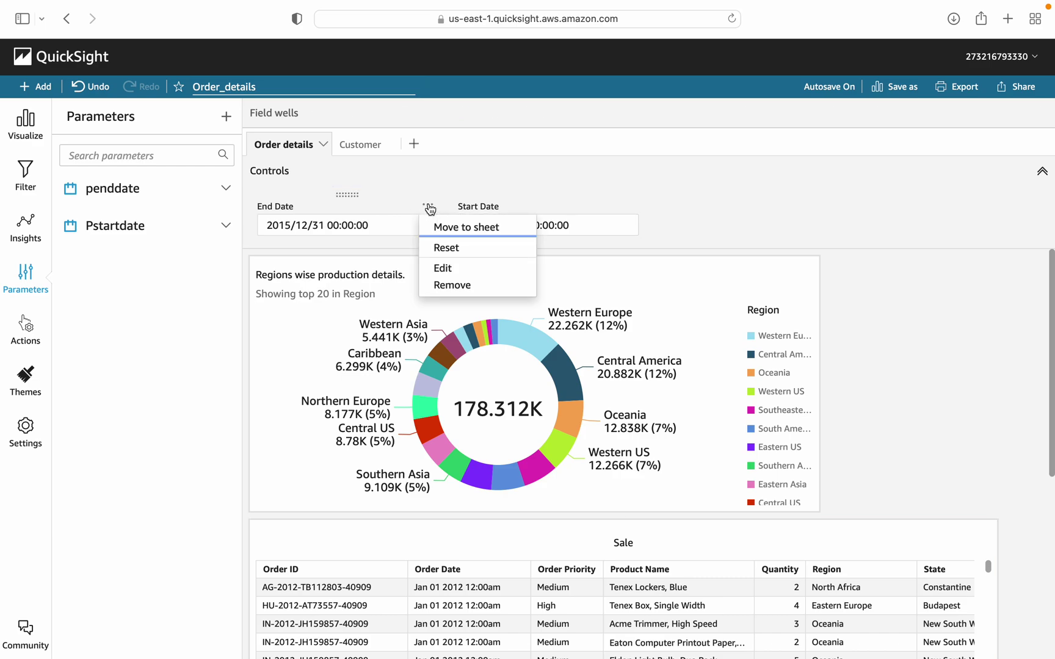
{"action": "left_click", "coordinate": [452, 285]}
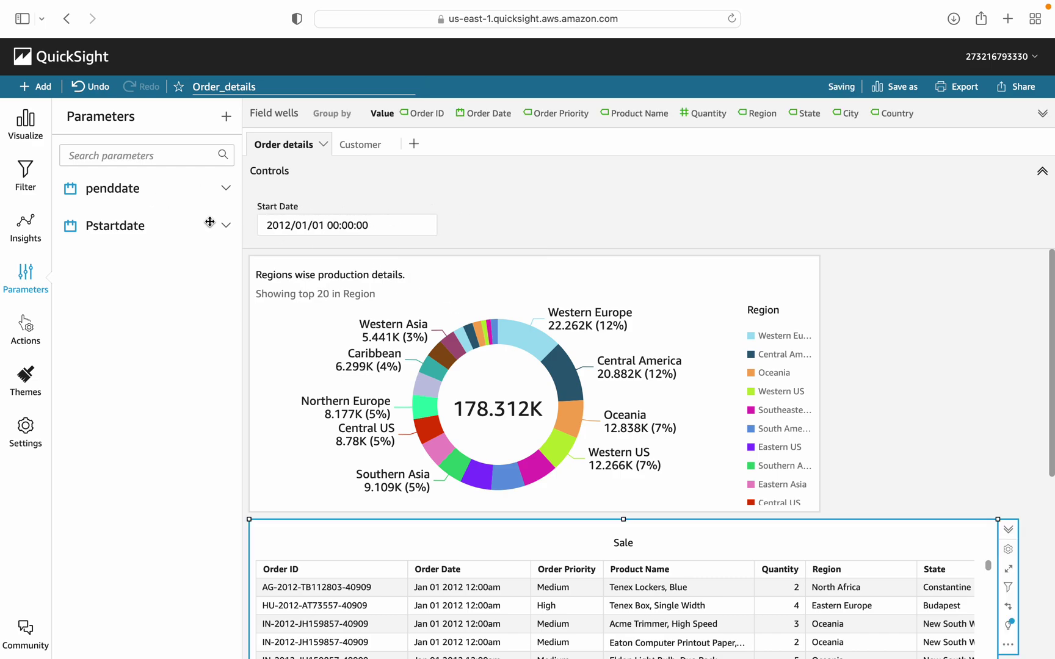
{"action": "left_click", "coordinate": [226, 188]}
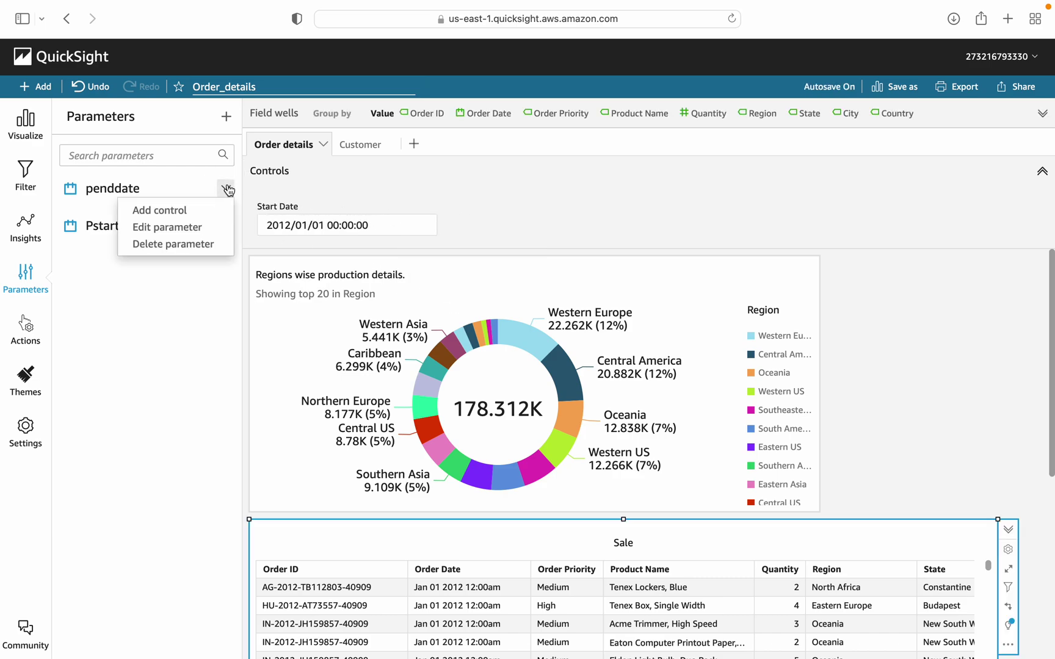
{"action": "left_click", "coordinate": [203, 211]}
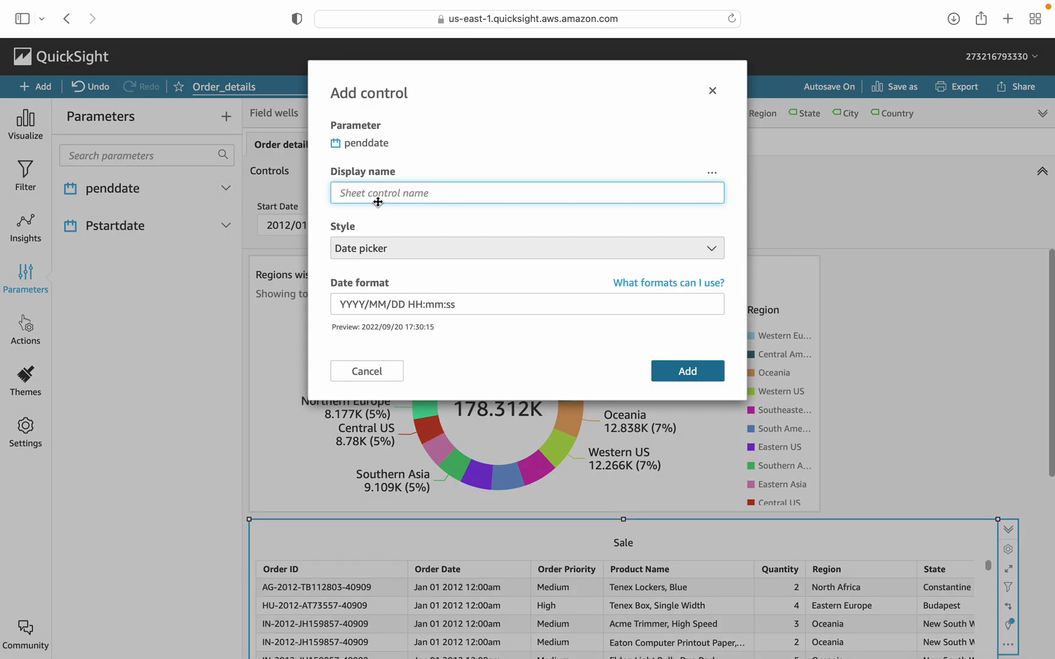
{"action": "type", "text": "End Date"}
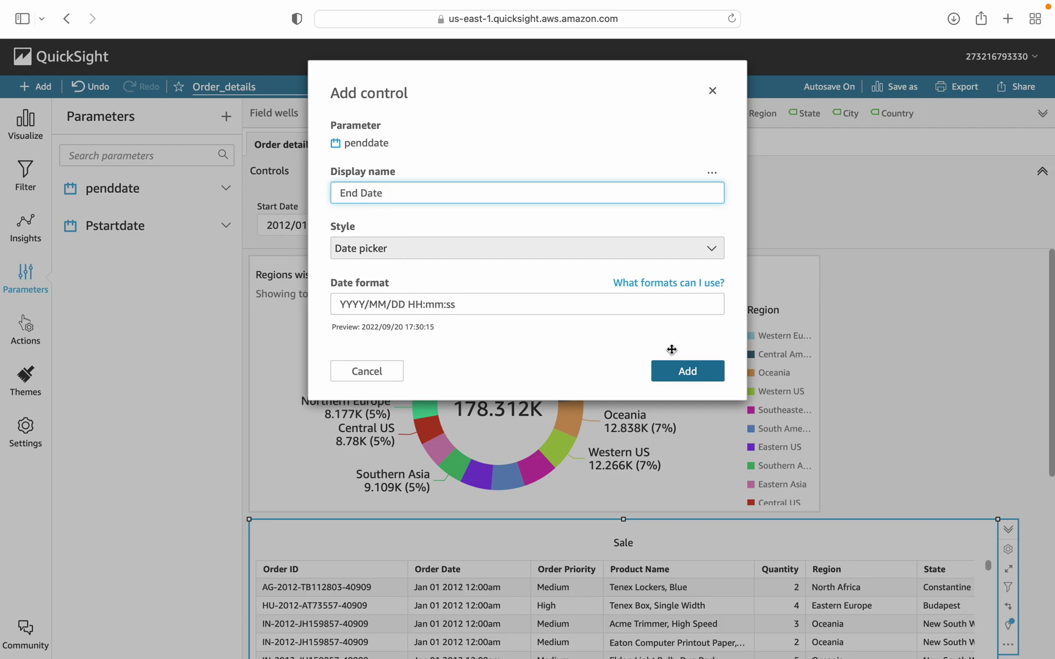
{"action": "left_click", "coordinate": [707, 371]}
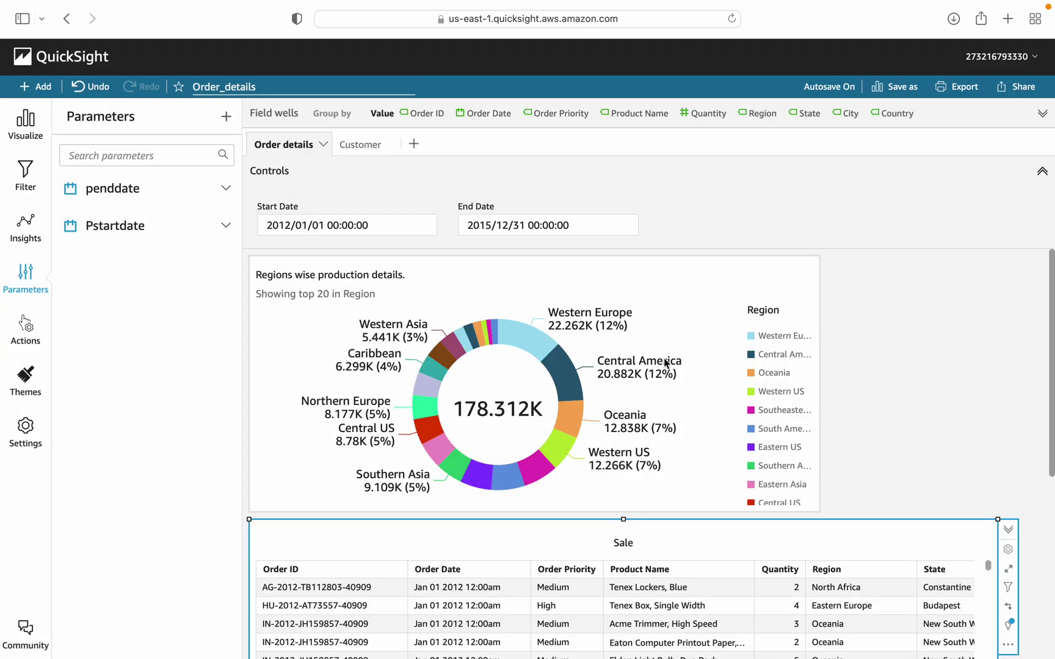
Set the End Date control on the Order details sheet to 2015/04/06.
{"action": "left_click", "coordinate": [357, 227]}
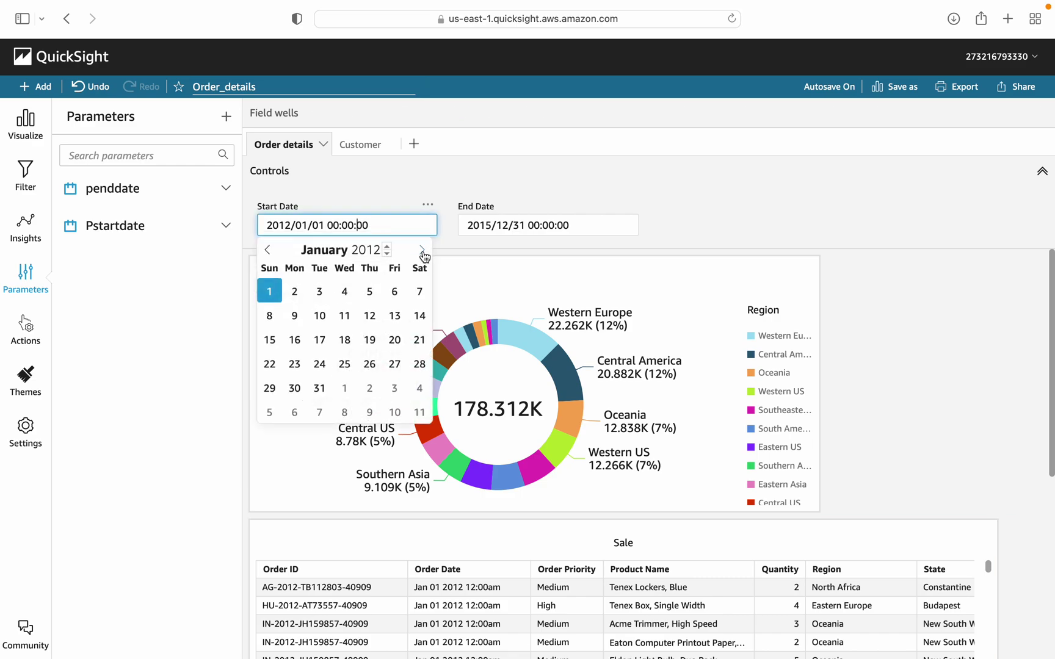
{"action": "left_click", "coordinate": [542, 225]}
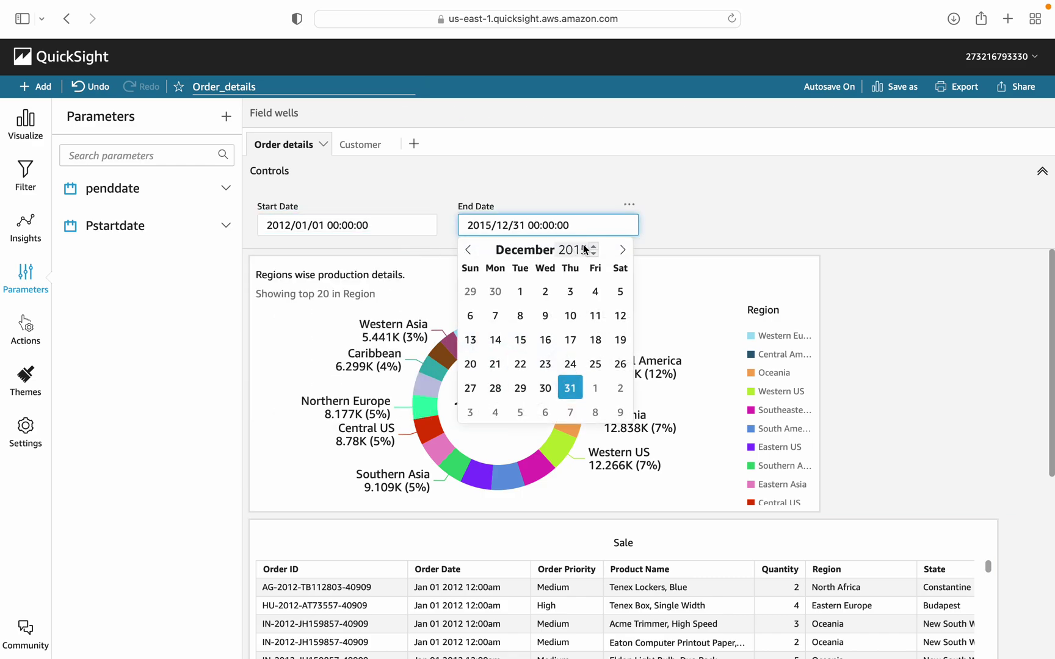
{"action": "left_click", "coordinate": [468, 251]}
{"action": "left_click", "coordinate": [468, 251]}
{"action": "left_click", "coordinate": [469, 250]}
{"action": "left_click", "coordinate": [469, 250]}
{"action": "left_click", "coordinate": [469, 250]}
{"action": "left_click", "coordinate": [469, 250]}
{"action": "left_click", "coordinate": [469, 250]}
{"action": "left_click", "coordinate": [469, 250]}
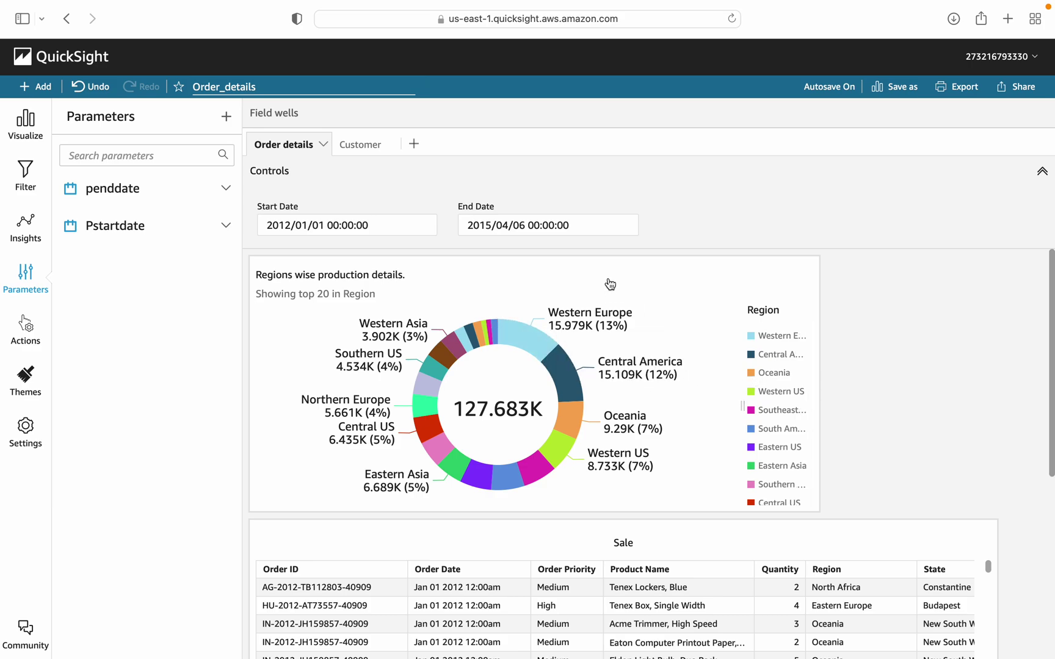
Set the End Date control to 2014/05/12 and review the region chart and the Sale table.
{"action": "left_click", "coordinate": [547, 224]}
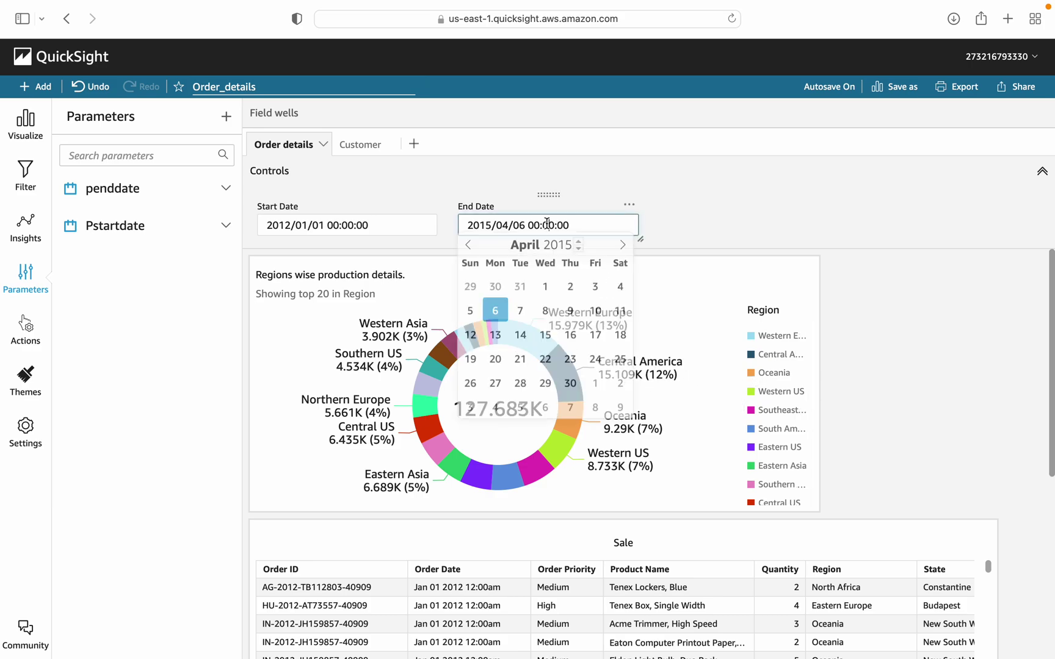
{"action": "left_click", "coordinate": [470, 245]}
{"action": "left_click", "coordinate": [470, 251]}
{"action": "left_click", "coordinate": [473, 252]}
{"action": "left_click", "coordinate": [472, 252]}
{"action": "left_click", "coordinate": [472, 252]}
{"action": "left_click", "coordinate": [472, 252]}
{"action": "left_click", "coordinate": [473, 252]}
{"action": "left_click", "coordinate": [472, 252]}
{"action": "left_click", "coordinate": [473, 252]}
{"action": "left_click", "coordinate": [473, 252]}
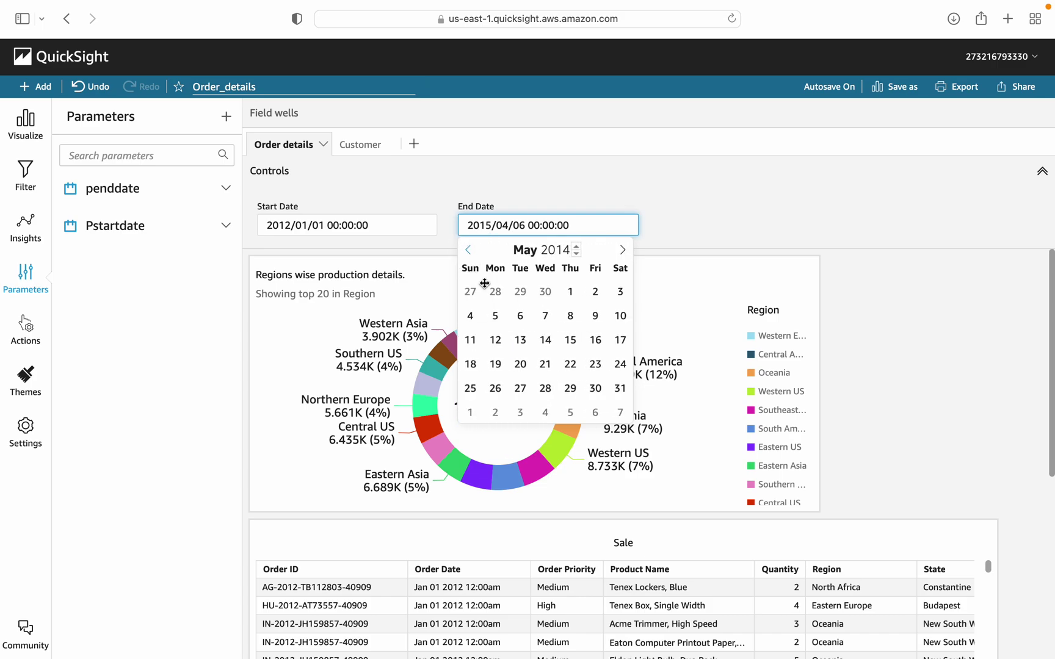
{"action": "left_click", "coordinate": [494, 340]}
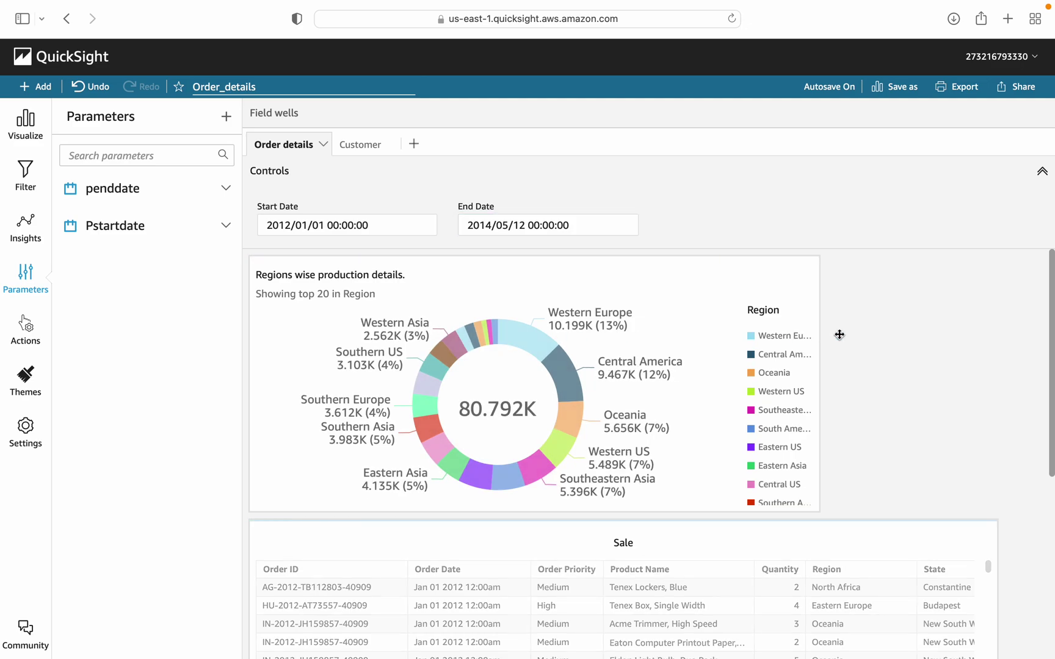
{"action": "scroll", "coordinate": [885, 423], "scroll_direction": "down", "scroll_amount": 5}
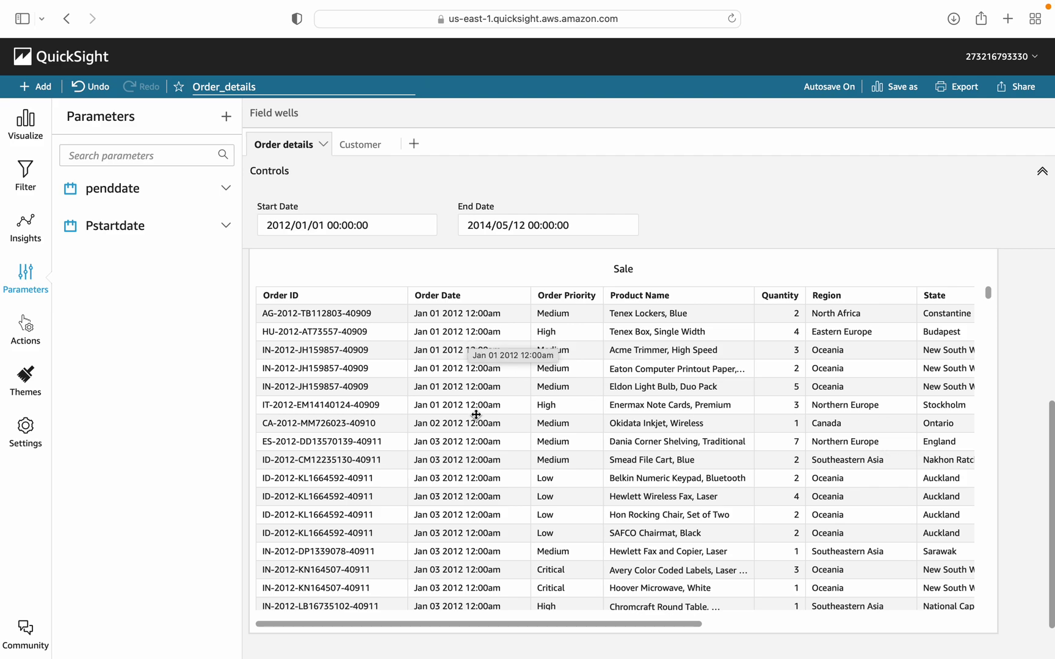
{"action": "scroll", "coordinate": [443, 306], "scroll_direction": "up", "scroll_amount": 5}
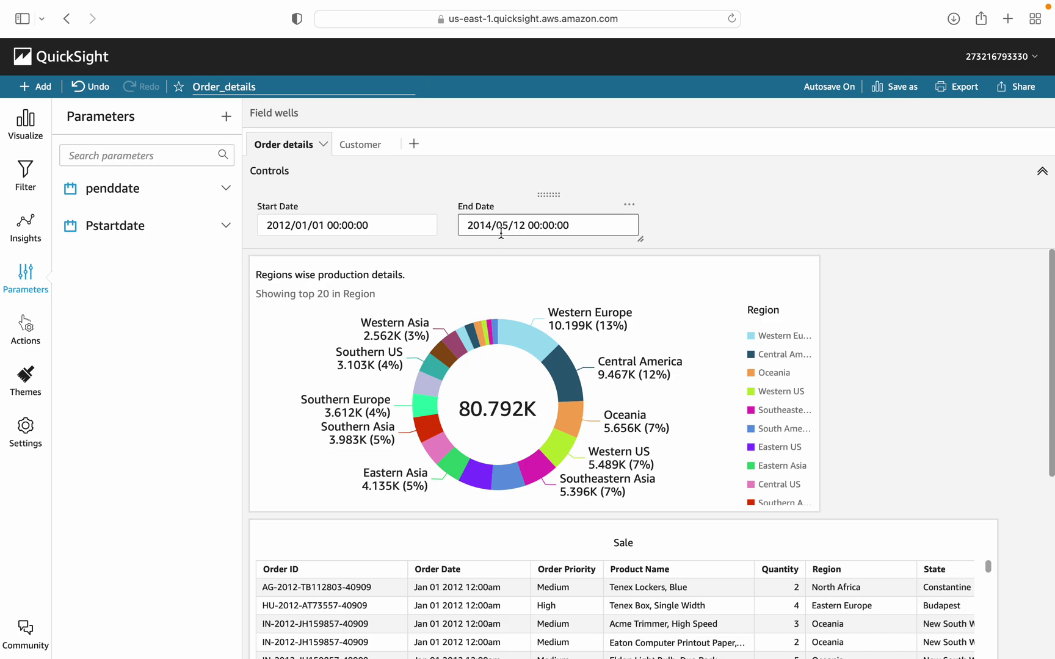
On the Customer sheet, add a date picker control for the Pstartdate parameter with the display name Start Date.
{"action": "left_click", "coordinate": [361, 144]}
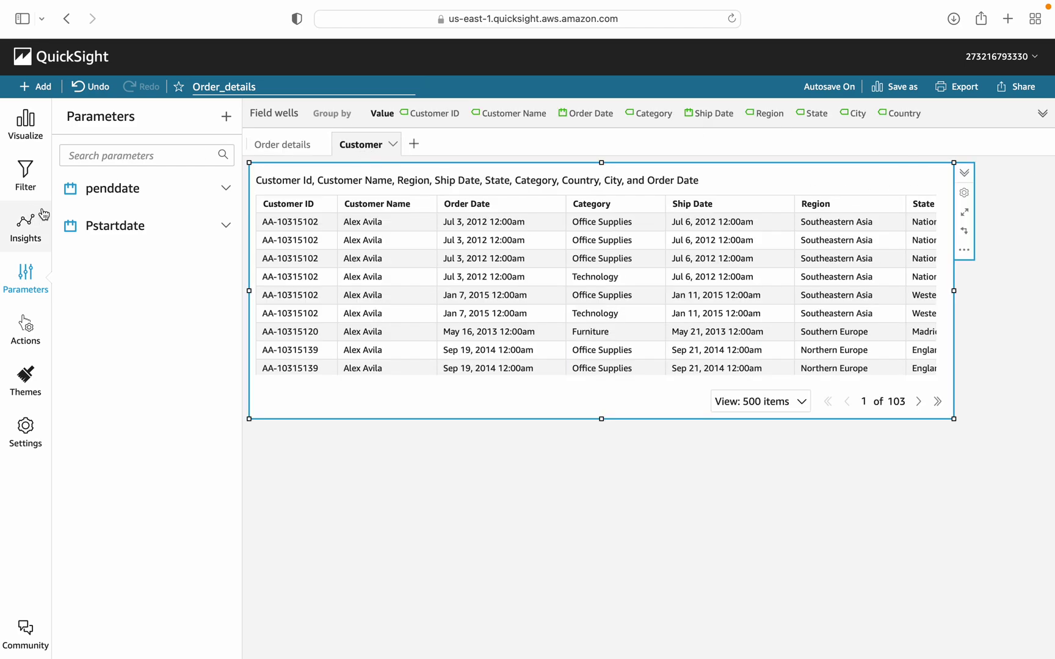
{"action": "left_click", "coordinate": [225, 225]}
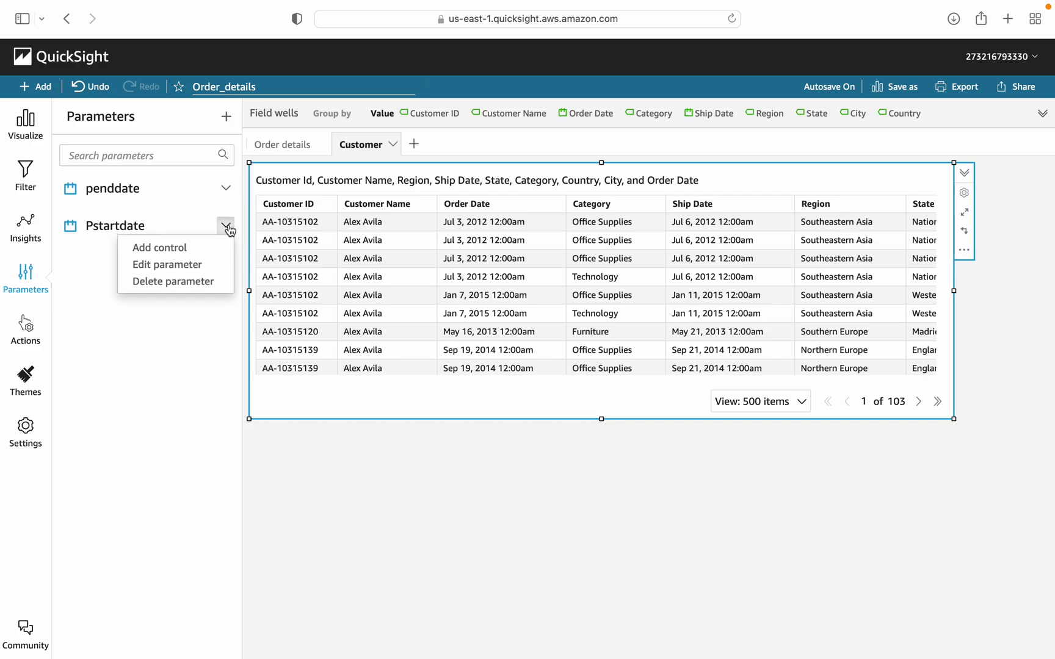
{"action": "left_click", "coordinate": [205, 251]}
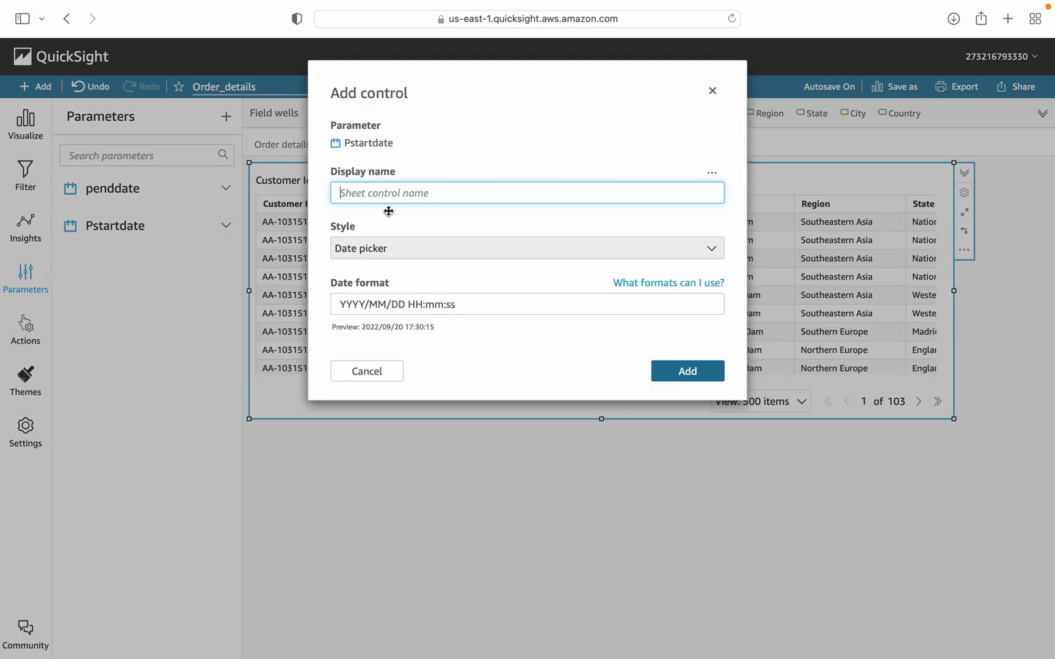
{"action": "type", "text": "Start Date"}
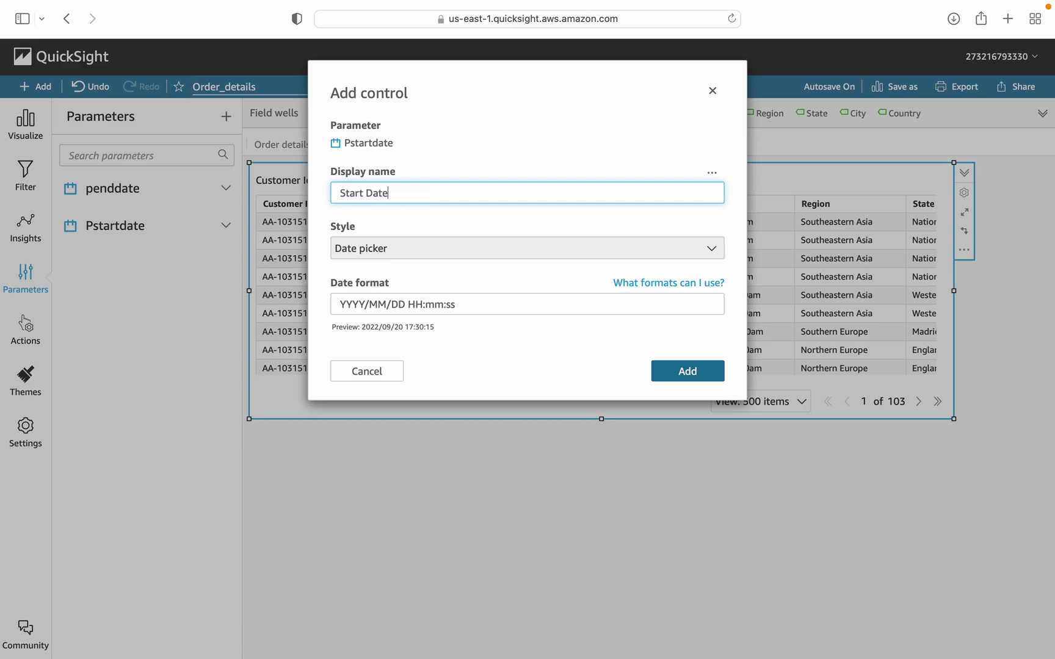
{"action": "left_click", "coordinate": [670, 373]}
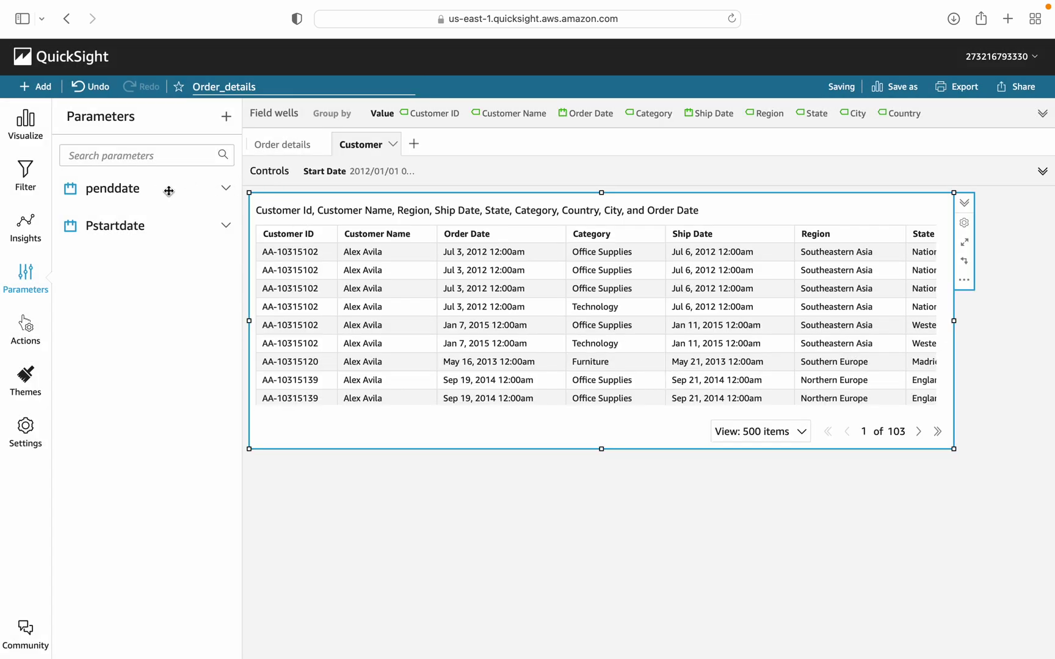
Add a date picker control for the penddate parameter to the Customer sheet with the display name End Date.
{"action": "left_click", "coordinate": [225, 188]}
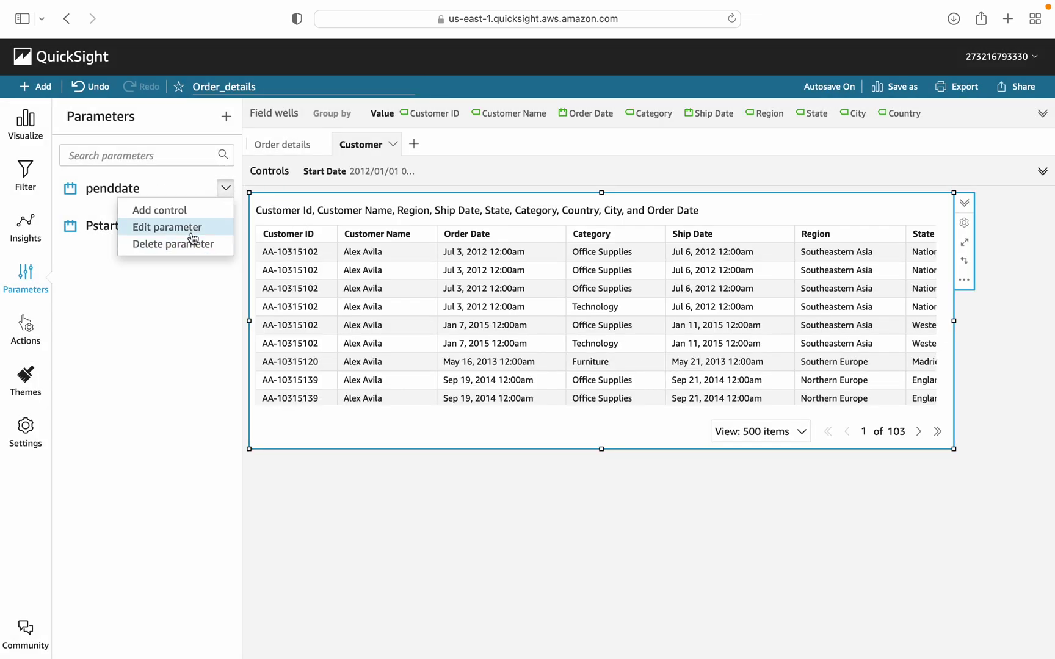
{"action": "left_click", "coordinate": [183, 212]}
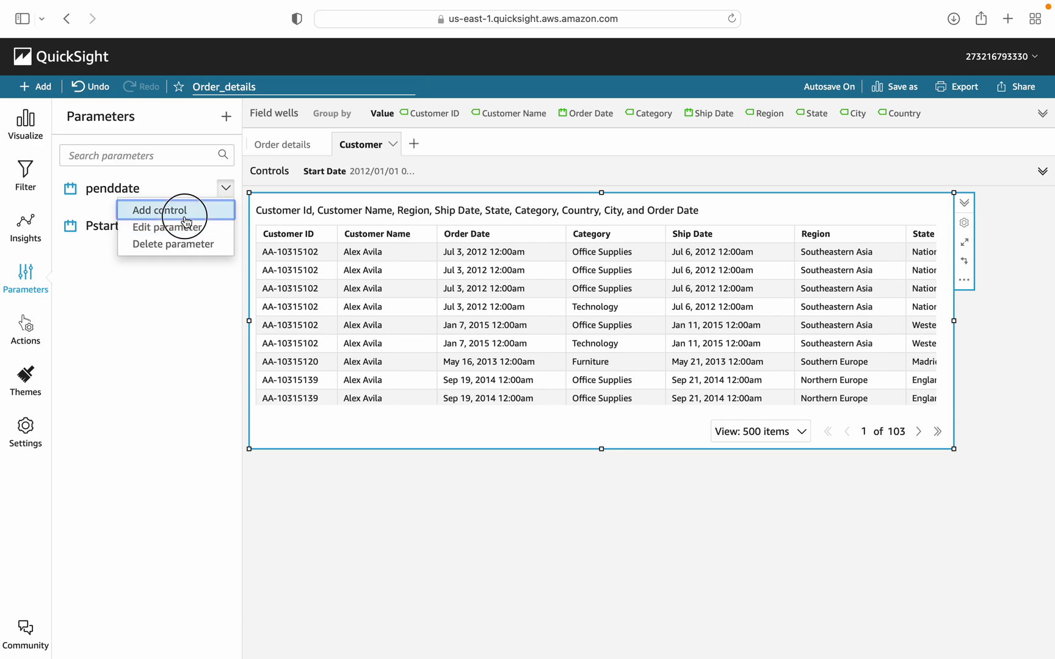
{"action": "type", "text": "End Date"}
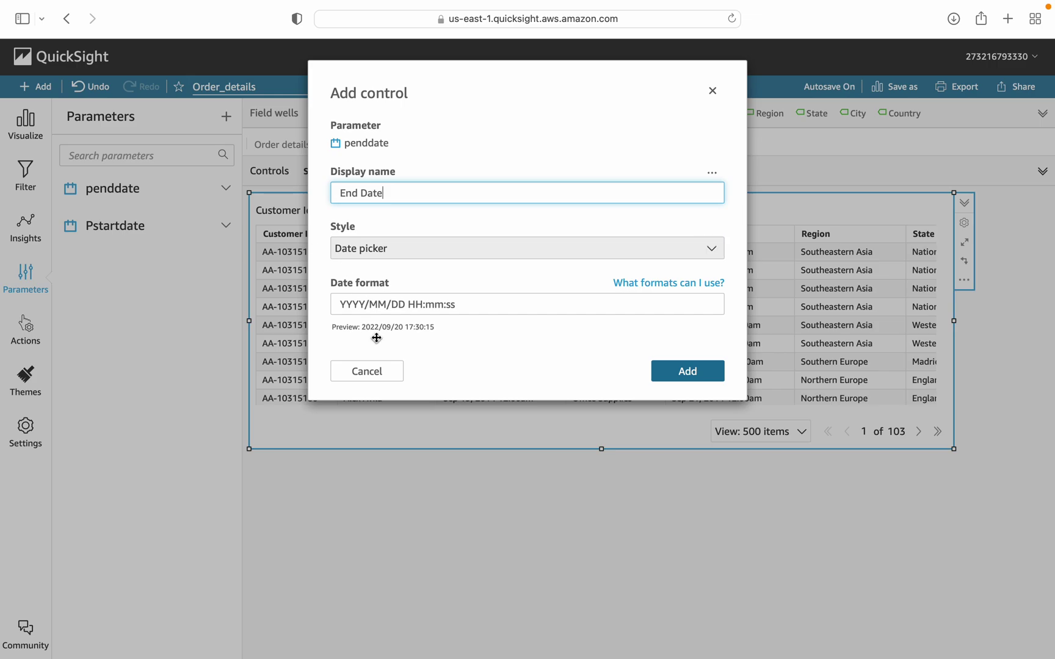
{"action": "left_click", "coordinate": [663, 373]}
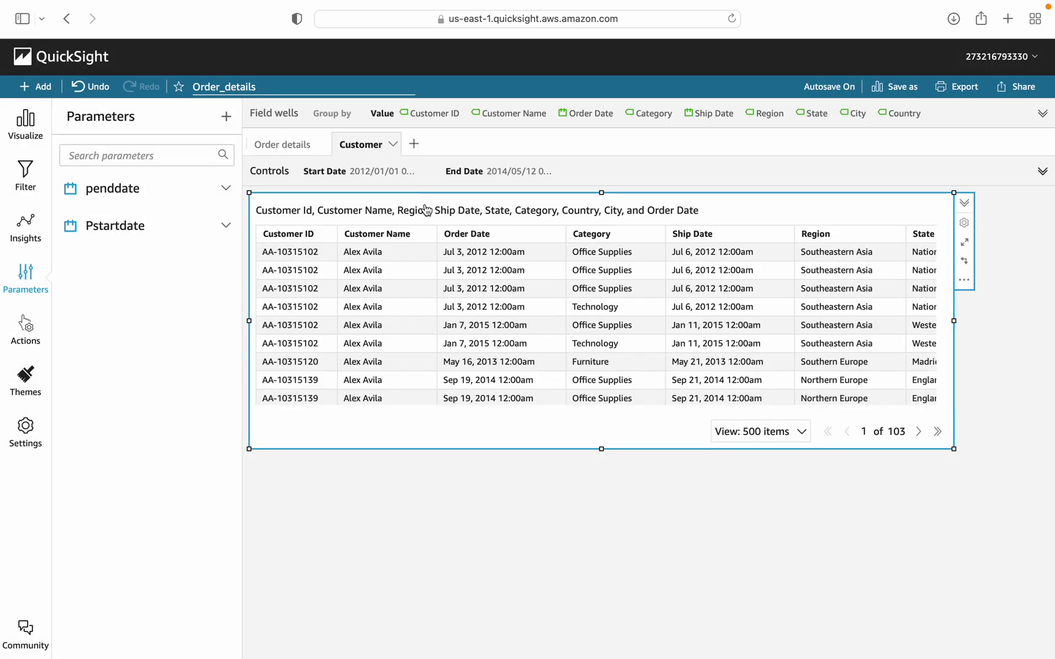
Expand the Customer sheet's controls and set Start Date to 2012/06/01 and End Date to 2014/05/11.
{"action": "left_click", "coordinate": [393, 172]}
{"action": "left_click", "coordinate": [385, 223]}
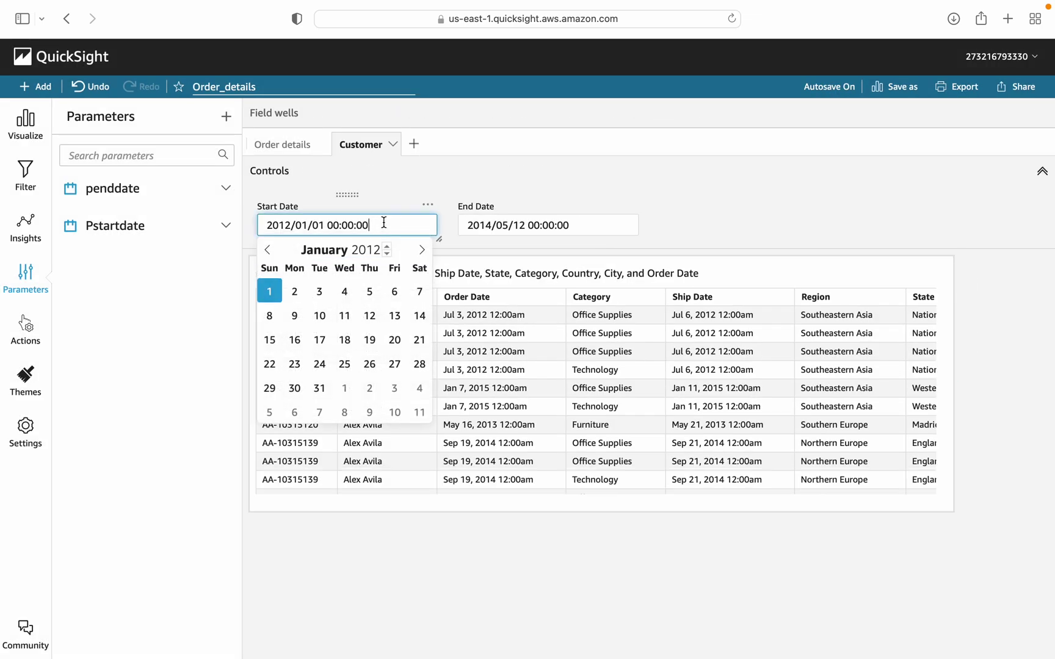
{"action": "left_click", "coordinate": [422, 250]}
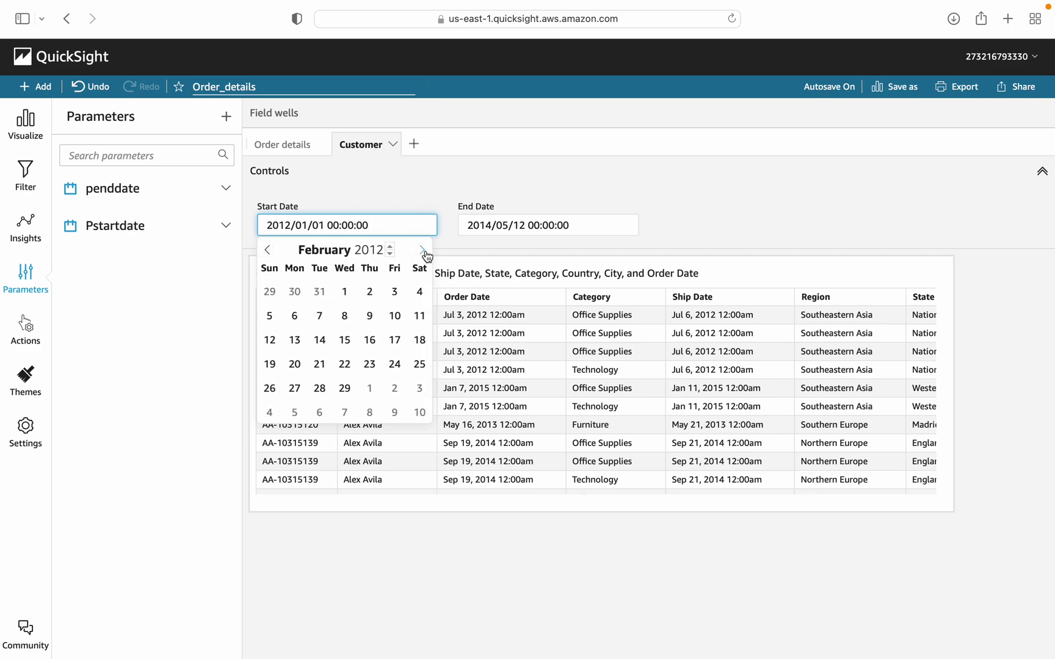
{"action": "left_click", "coordinate": [422, 250]}
{"action": "left_click", "coordinate": [422, 250]}
{"action": "left_click", "coordinate": [422, 251]}
{"action": "left_click", "coordinate": [422, 250]}
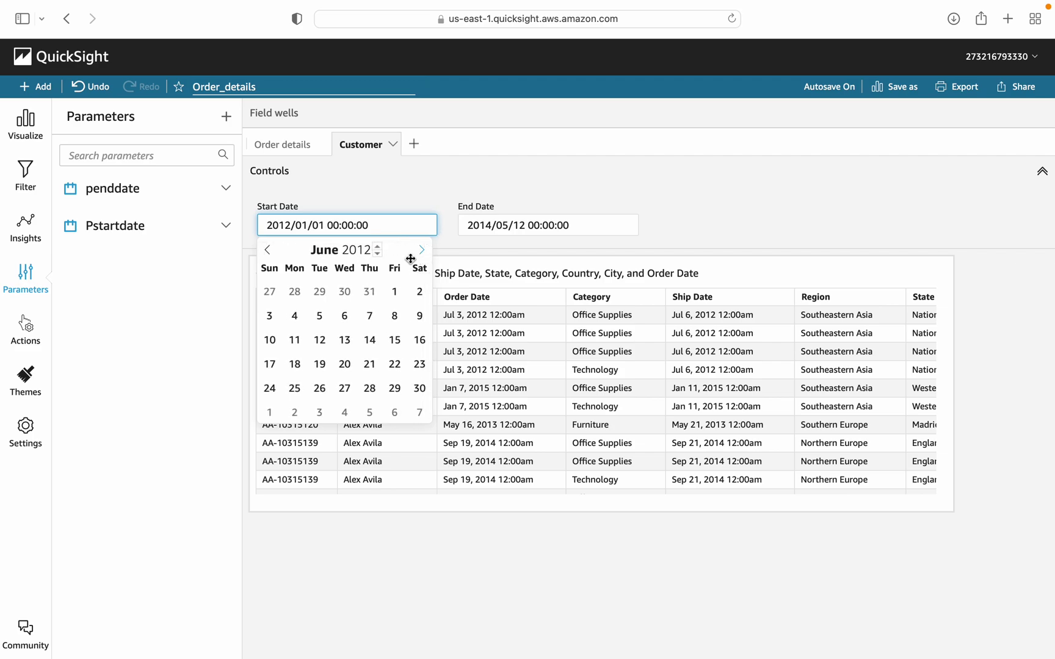
{"action": "left_click", "coordinate": [394, 291]}
{"action": "left_click", "coordinate": [492, 227]}
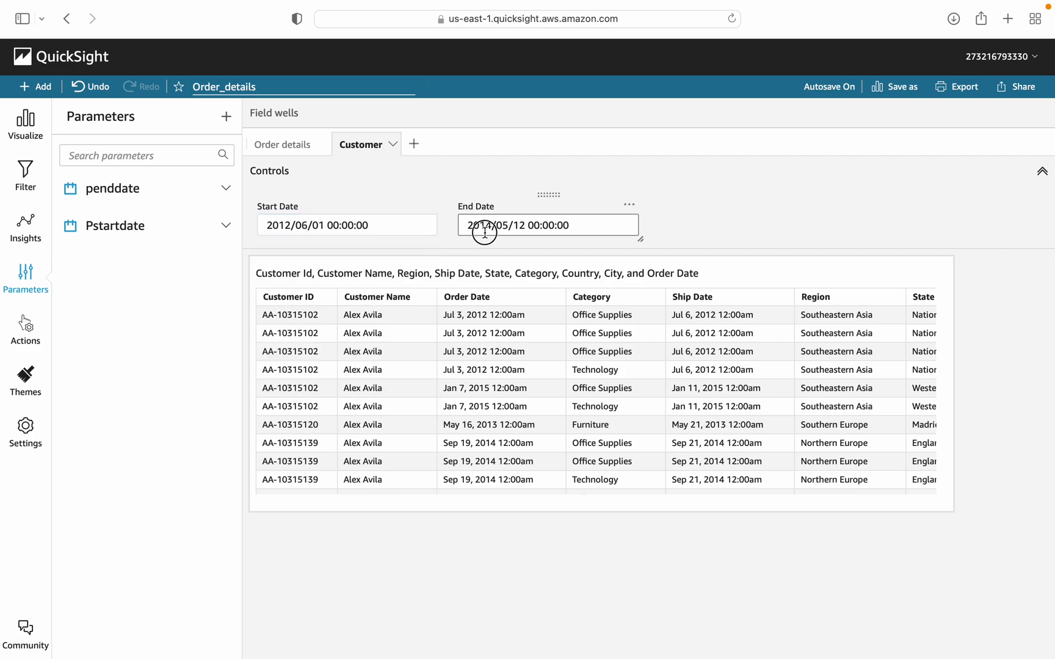
{"action": "left_click", "coordinate": [471, 339]}
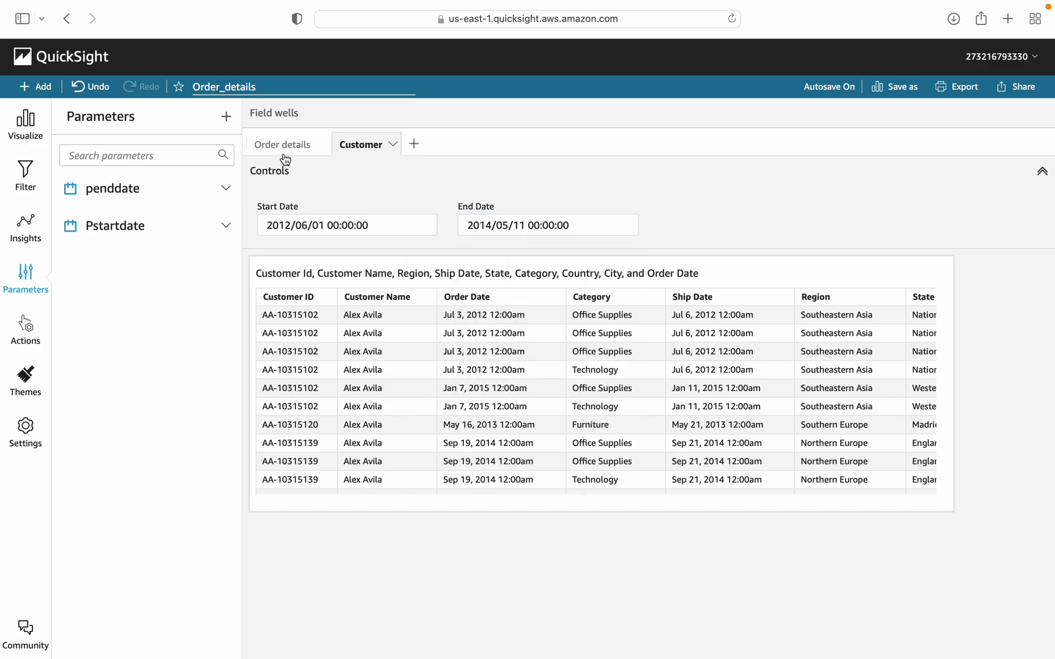
Create a filter on the Order Date field for the Customer sheet's table.
{"action": "left_click", "coordinate": [323, 264]}
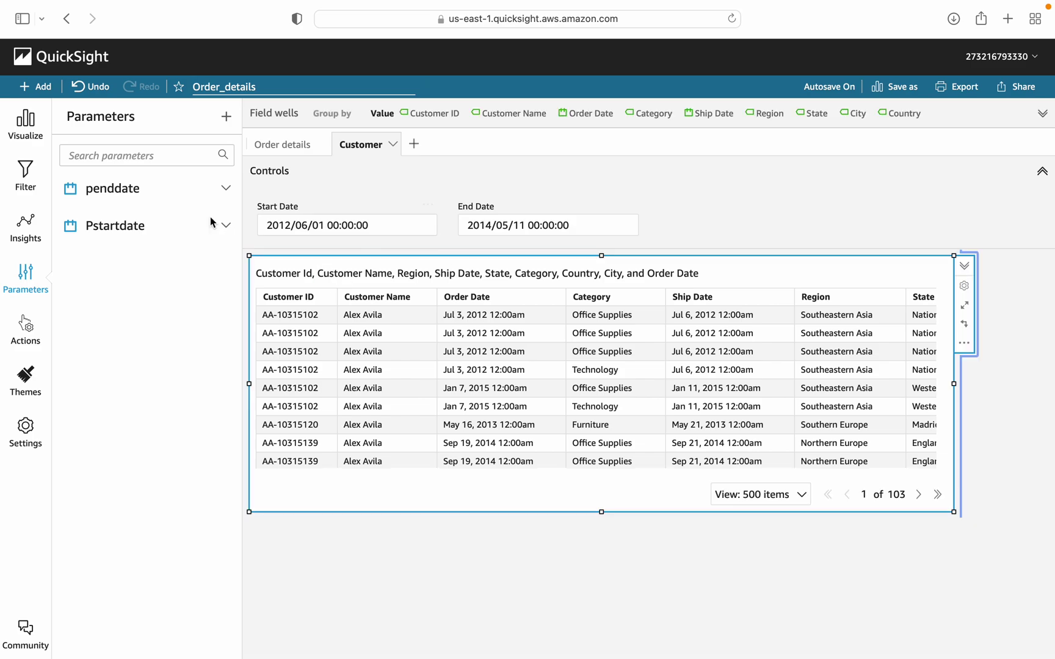
{"action": "left_click", "coordinate": [25, 174]}
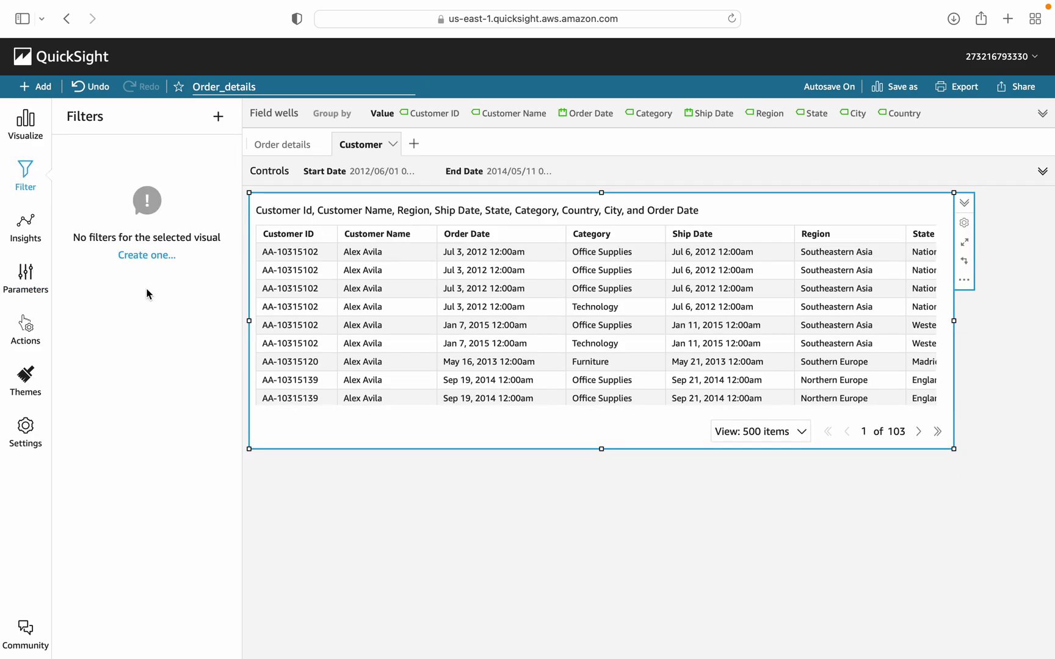
{"action": "left_click", "coordinate": [154, 257]}
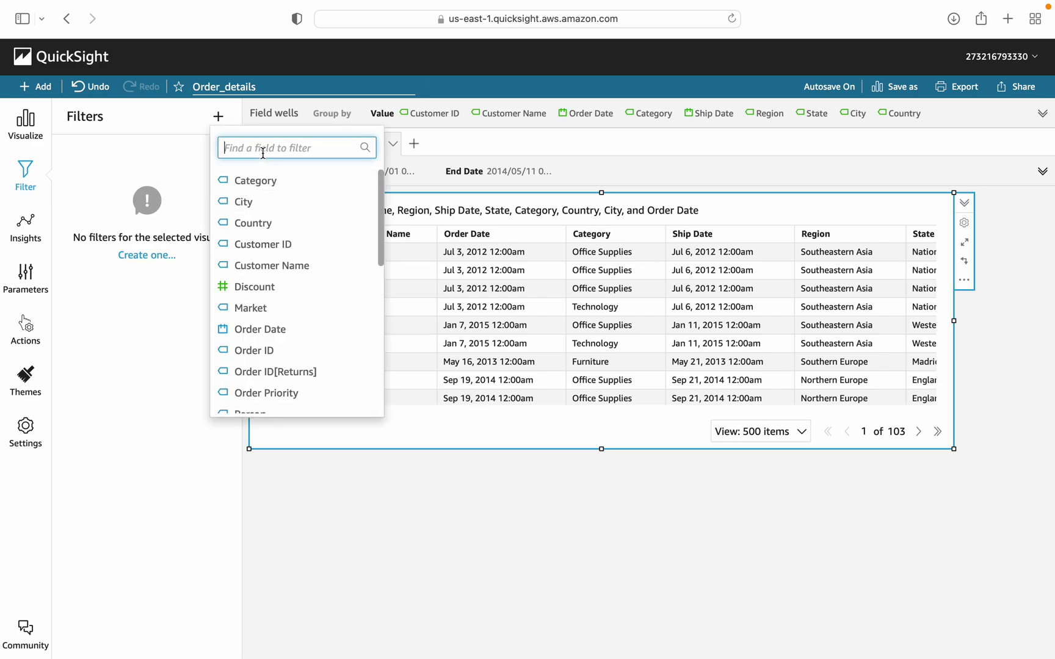
{"action": "mouse_move", "coordinate": [378, 212]}
{"action": "left_mouse_down"}
{"action": "mouse_move", "coordinate": [386, 348]}
{"action": "mouse_move", "coordinate": [367, 260]}
{"action": "mouse_move", "coordinate": [374, 202]}
{"action": "left_mouse_up"}
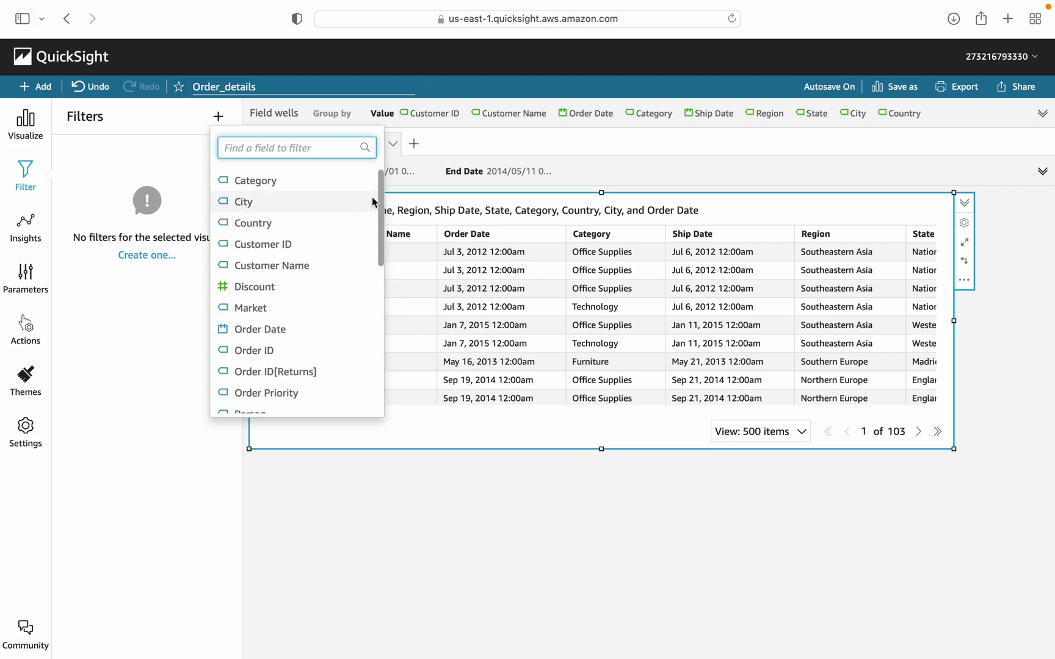
{"action": "left_click", "coordinate": [313, 330]}
Make the Order Date filter use Pstartdate and penddate across all visuals of this dataset, include the end date, and apply it.
{"action": "left_click", "coordinate": [224, 157]}
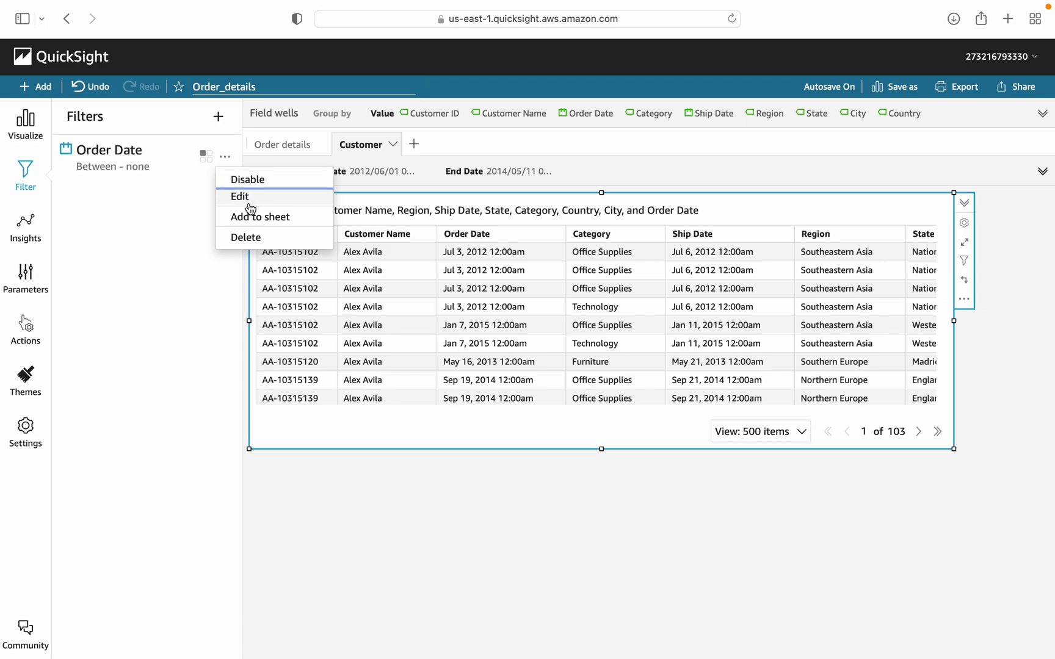
{"action": "left_click", "coordinate": [247, 199]}
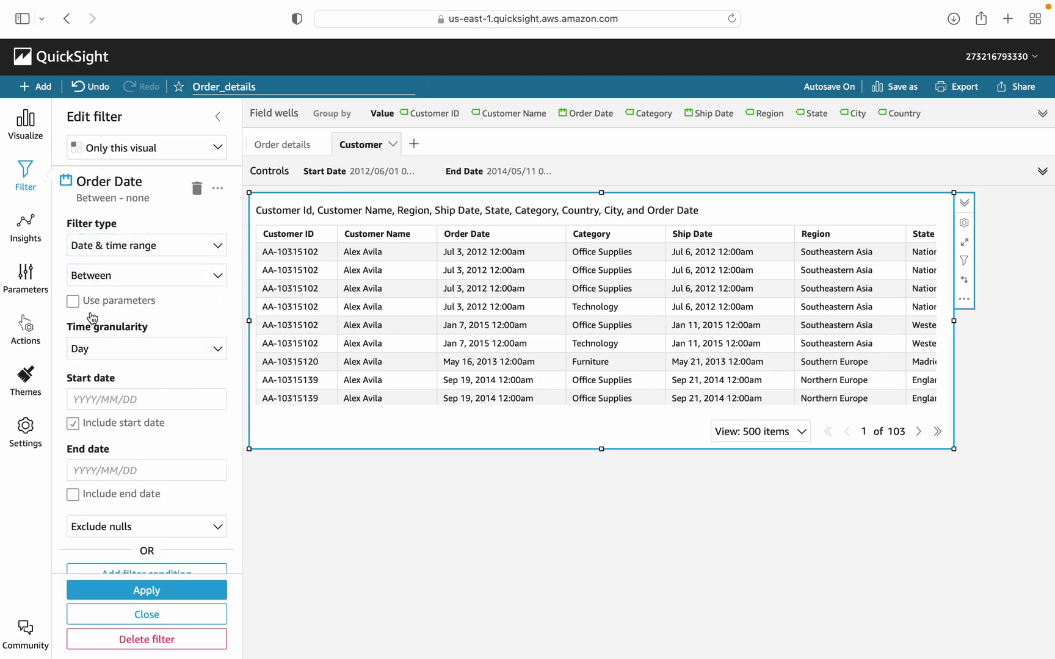
{"action": "left_click", "coordinate": [73, 303]}
{"action": "left_click", "coordinate": [671, 170]}
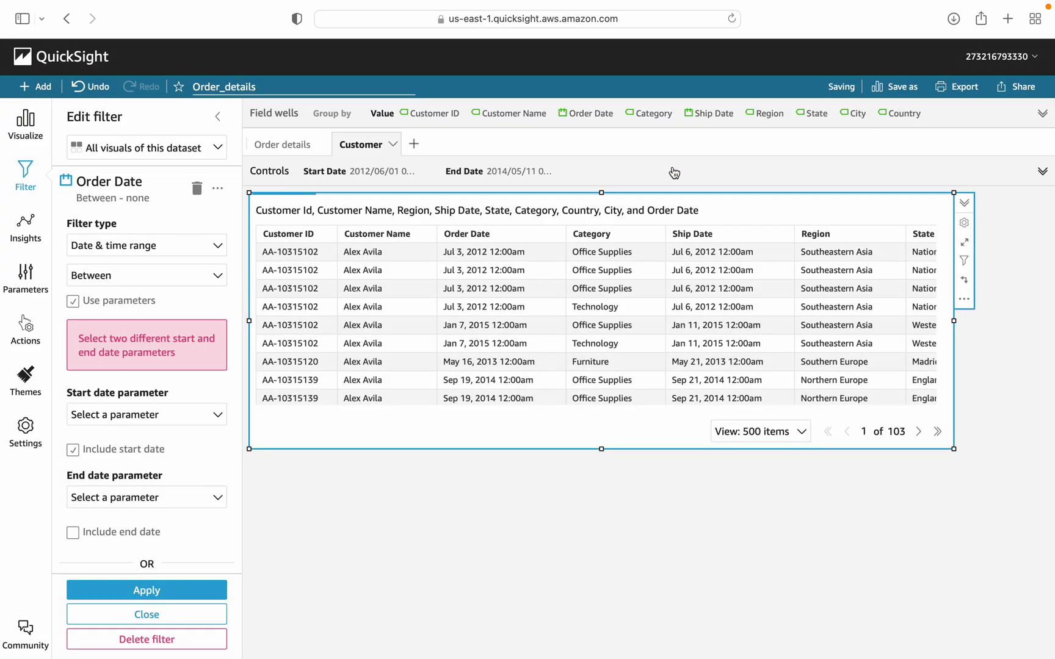
{"action": "left_click", "coordinate": [218, 415]}
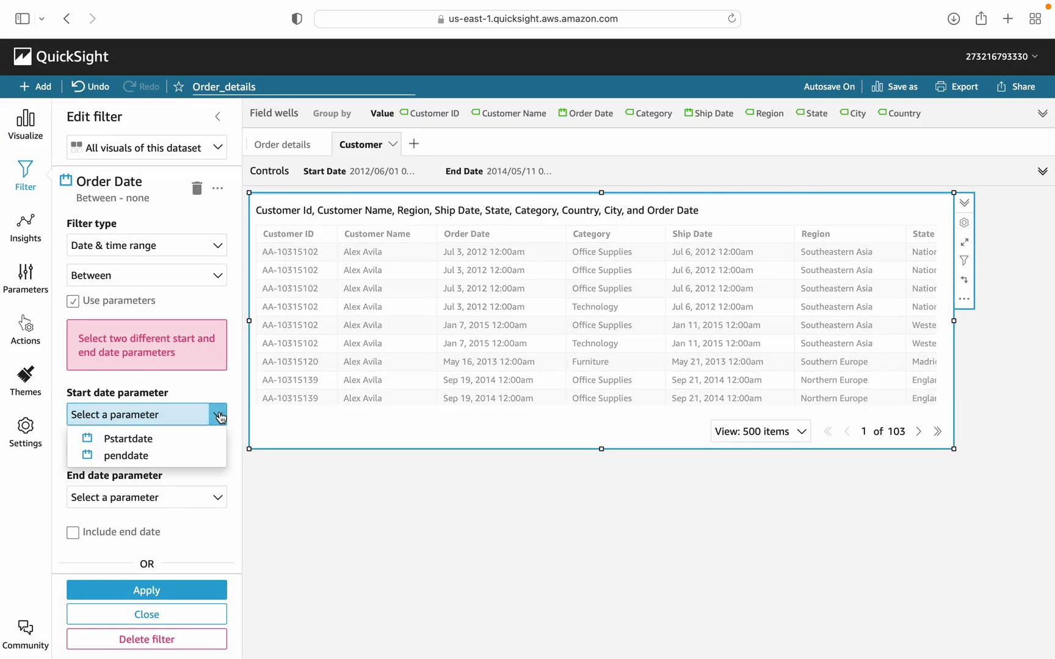
{"action": "left_click", "coordinate": [172, 441]}
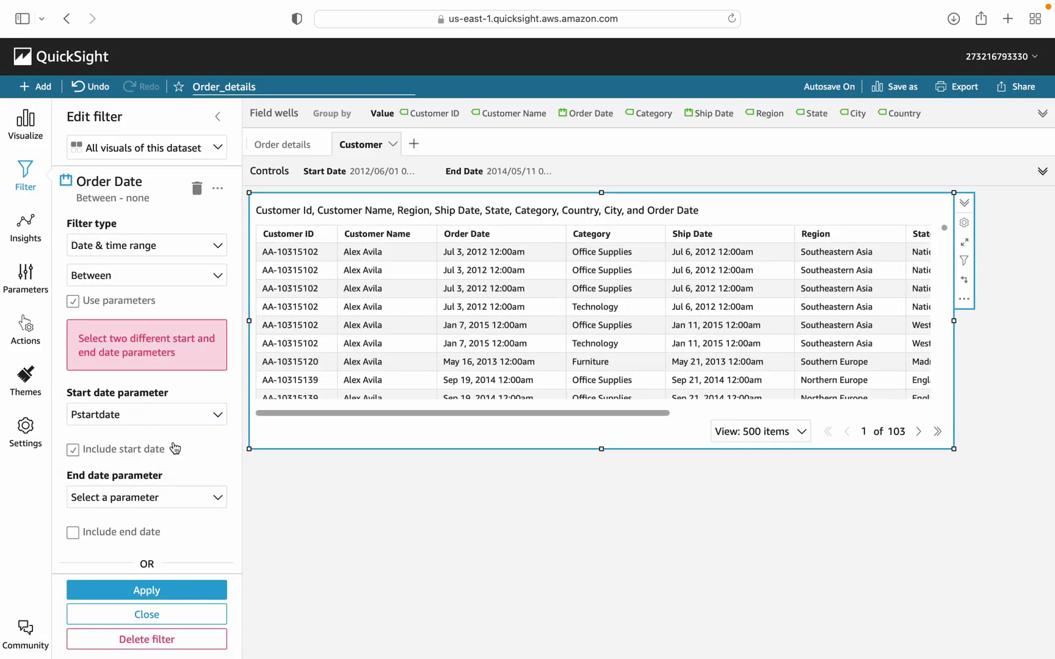
{"action": "left_click", "coordinate": [218, 500]}
{"action": "left_click", "coordinate": [171, 540]}
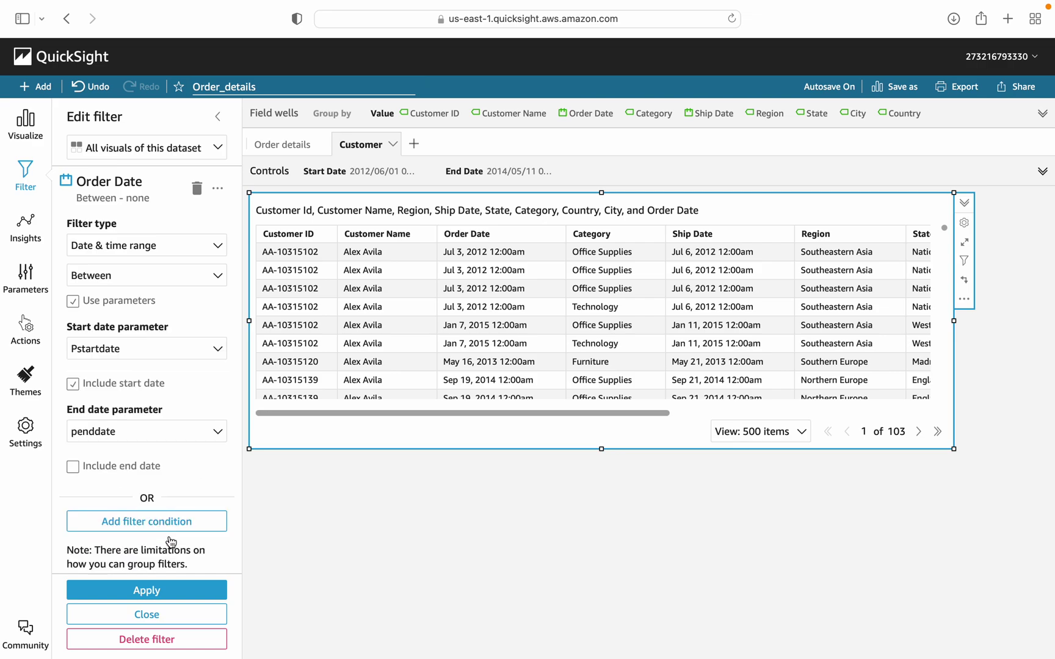
{"action": "left_click", "coordinate": [72, 466]}
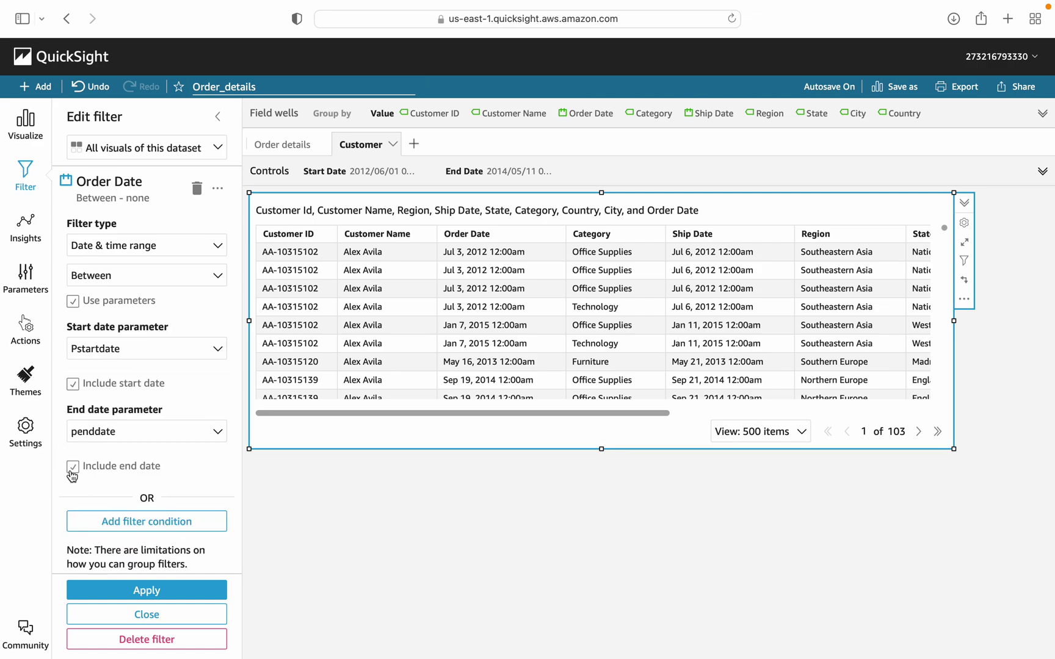
{"action": "left_click", "coordinate": [159, 592]}
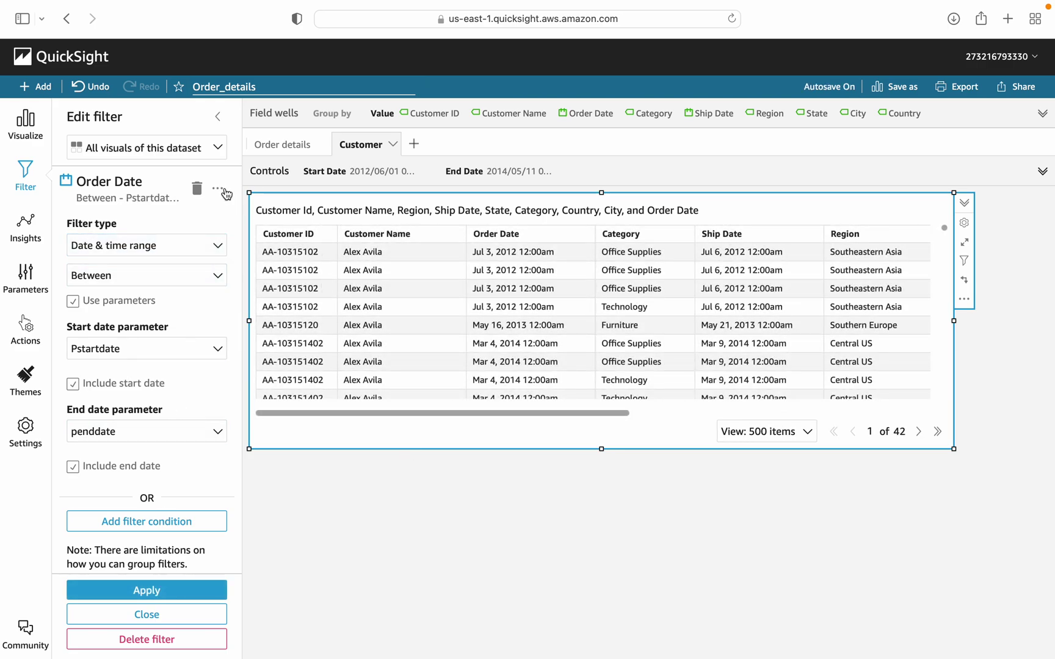
Review the filtered visuals on the Order details sheet and check the Pstartdate parameter's settings without changing them.
{"action": "left_click", "coordinate": [278, 144]}
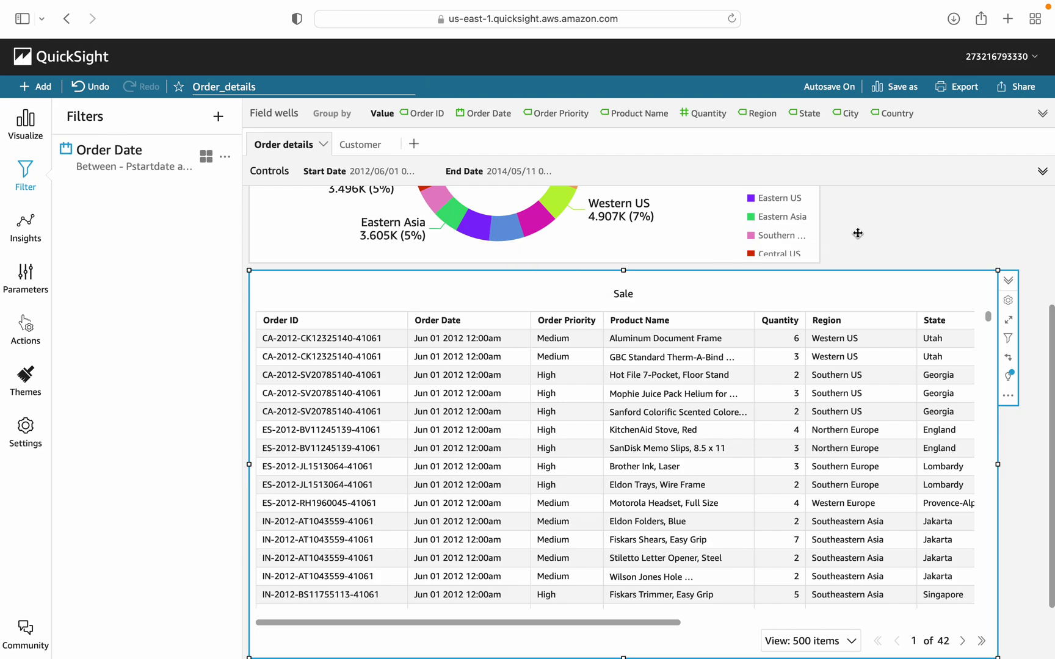
{"action": "scroll", "coordinate": [857, 233], "scroll_direction": "up", "scroll_amount": 5}
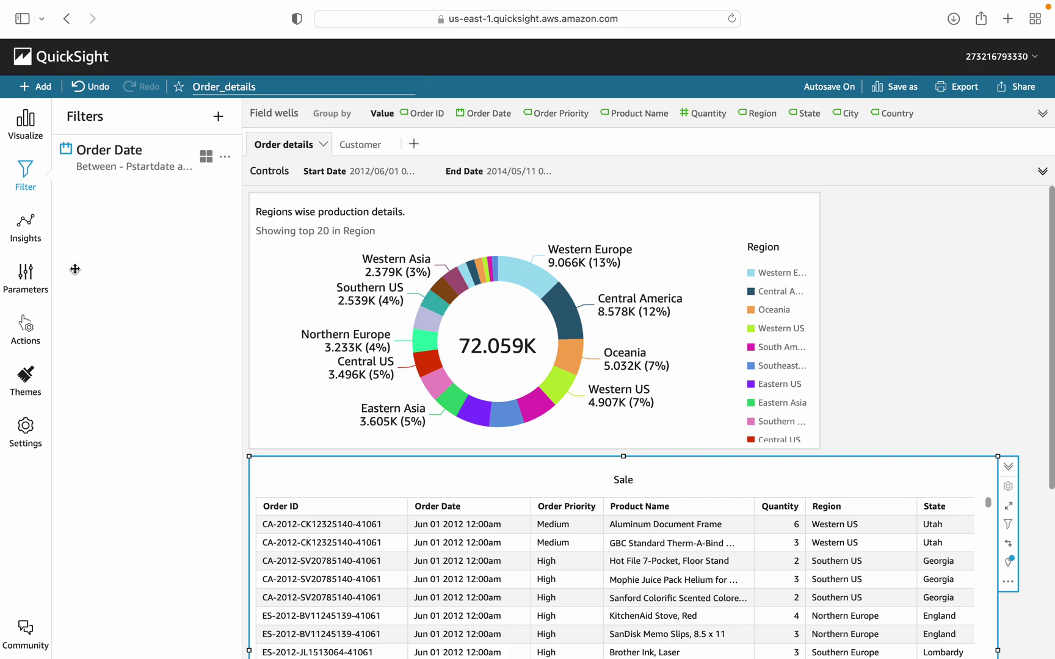
{"action": "left_click", "coordinate": [29, 287]}
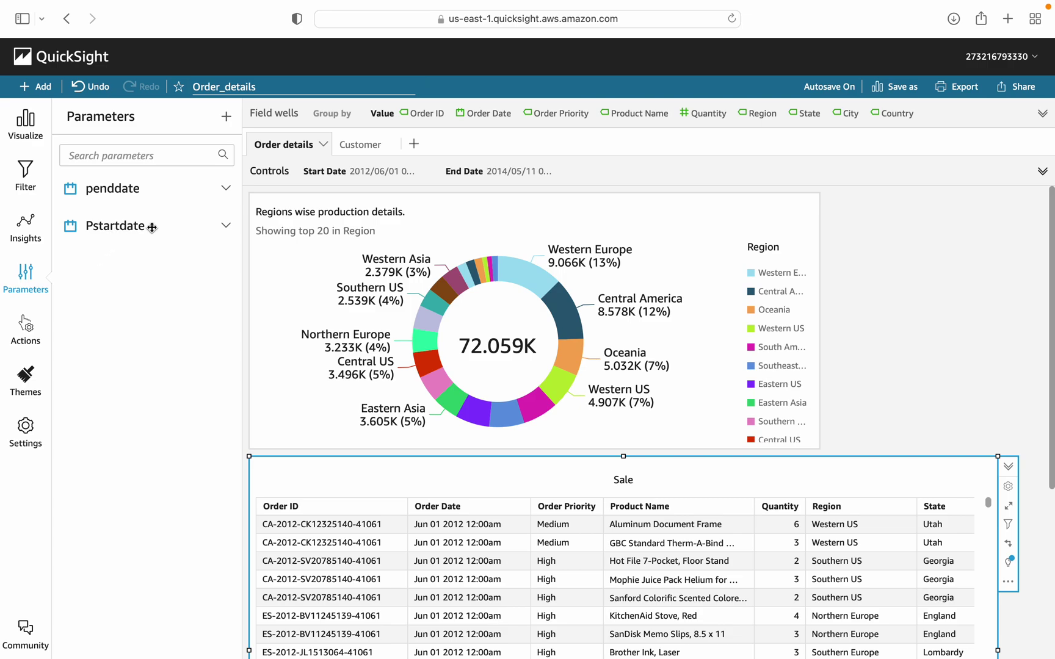
{"action": "left_click", "coordinate": [226, 225]}
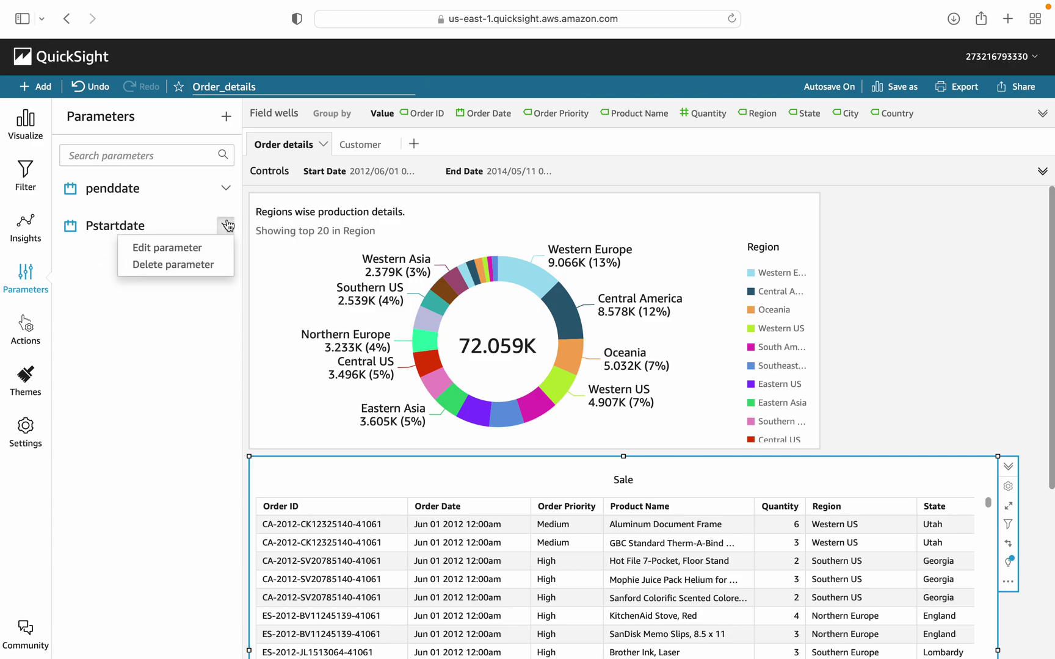
{"action": "left_click", "coordinate": [166, 247]}
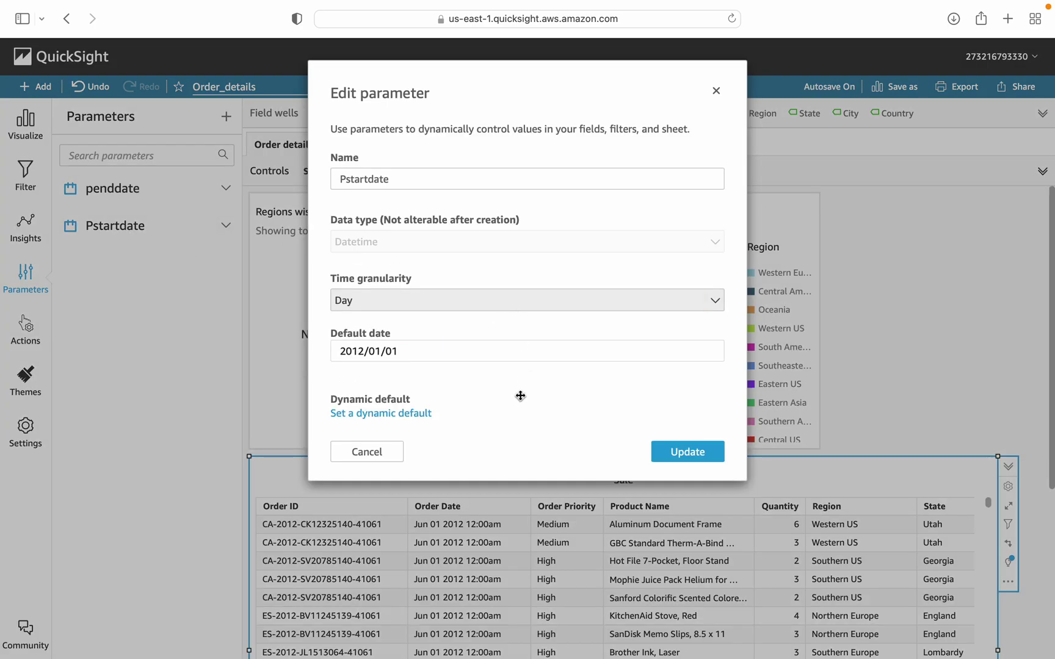
{"action": "left_click", "coordinate": [367, 452]}
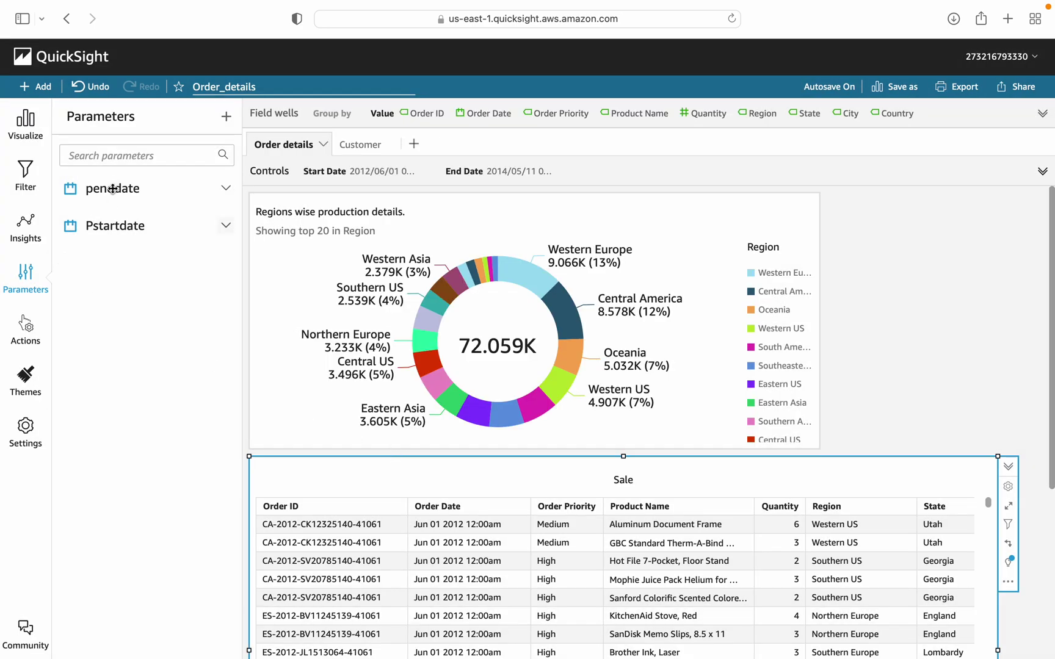
Compare the Order Date filter settings of the region chart with those of the Customer sheet's table.
{"action": "left_click", "coordinate": [329, 305]}
{"action": "left_click", "coordinate": [35, 175]}
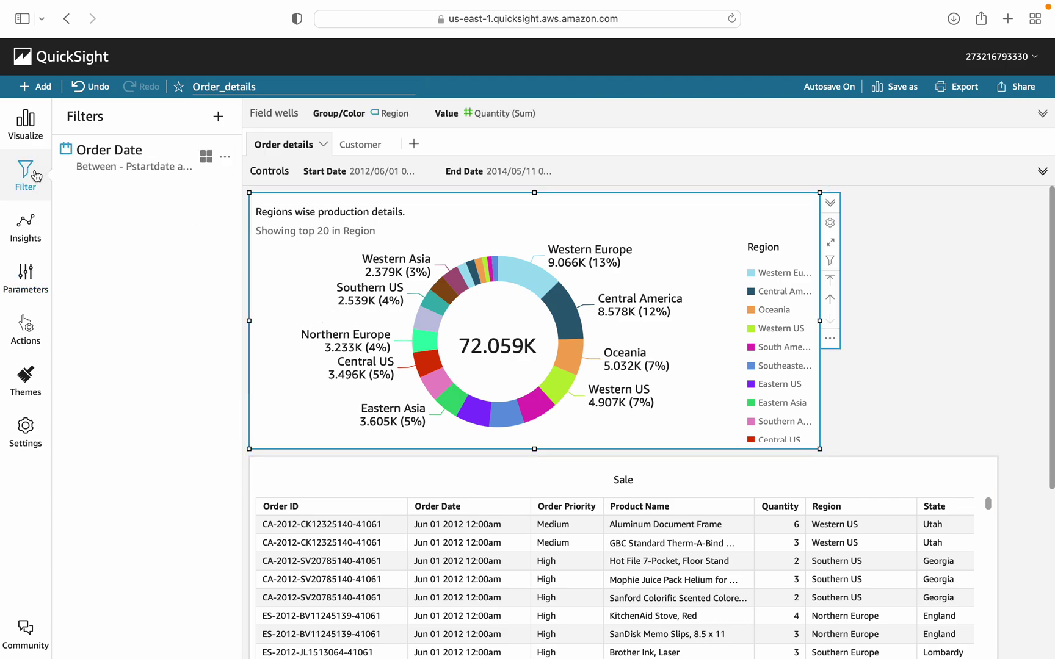
{"action": "left_click", "coordinate": [224, 160]}
{"action": "left_click", "coordinate": [231, 194]}
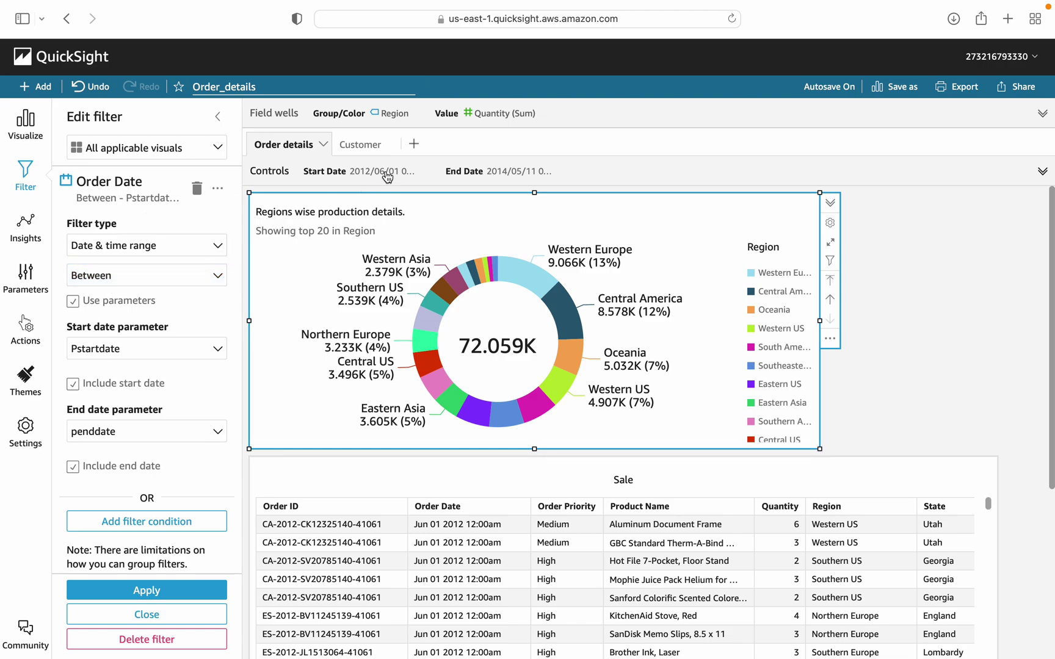
{"action": "left_click", "coordinate": [374, 145]}
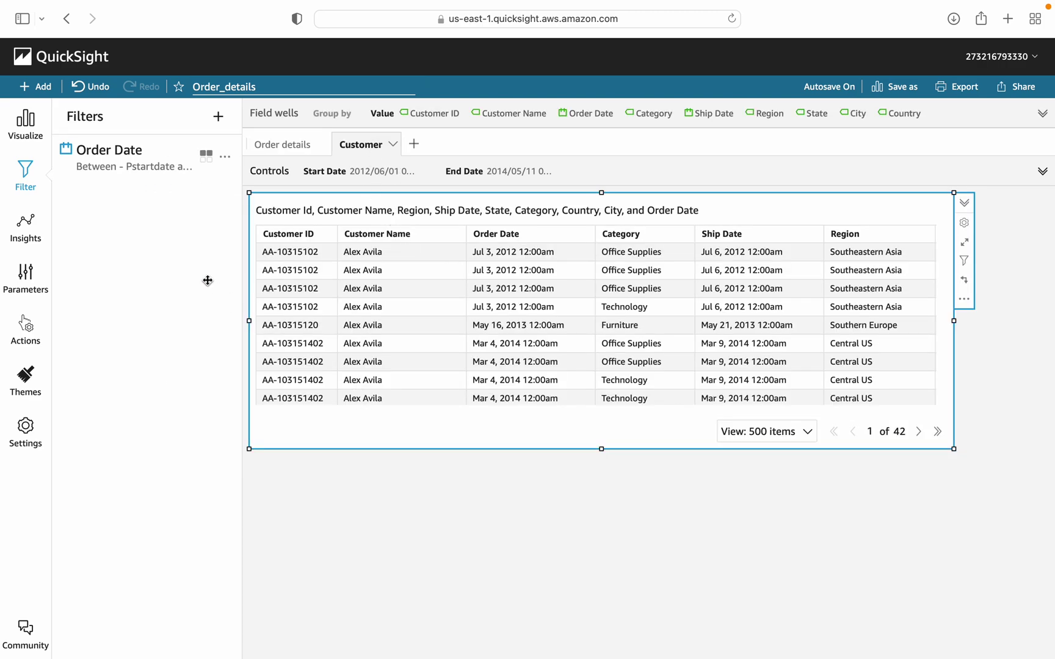
{"action": "left_click", "coordinate": [131, 162]}
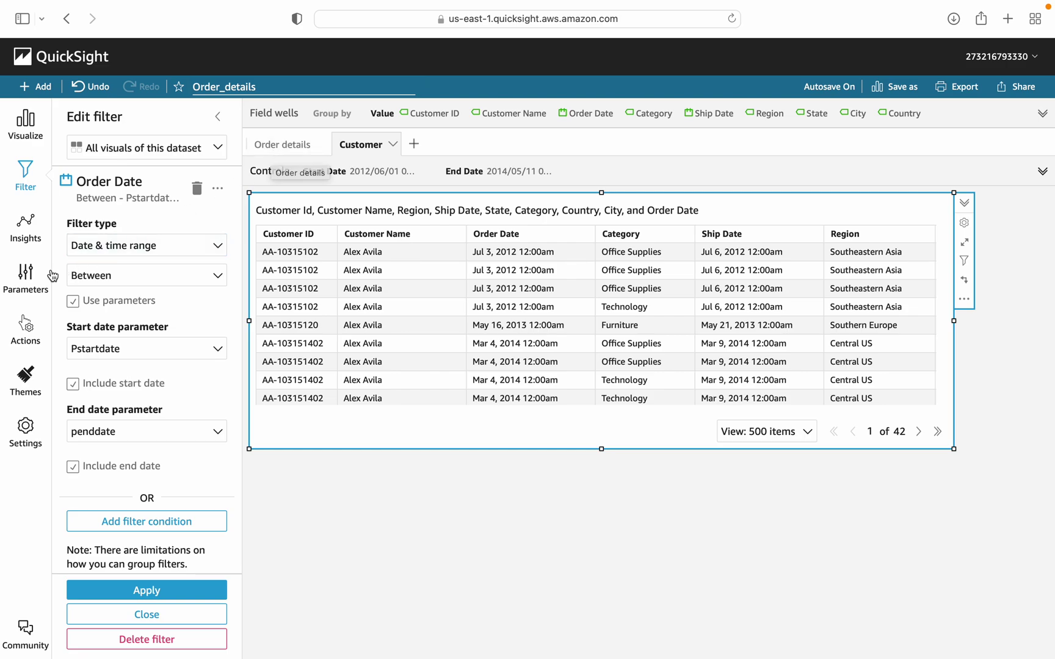
Add a third sheet, start adding a control there for the penddate parameter, and cancel it.
{"action": "left_click", "coordinate": [30, 278]}
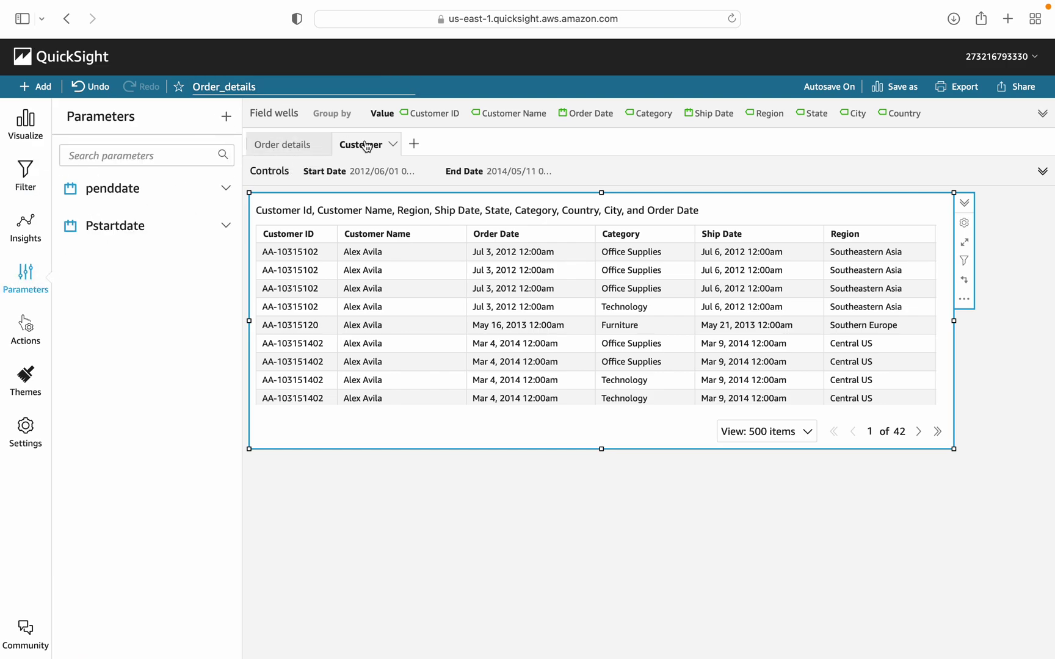
{"action": "left_click", "coordinate": [415, 144]}
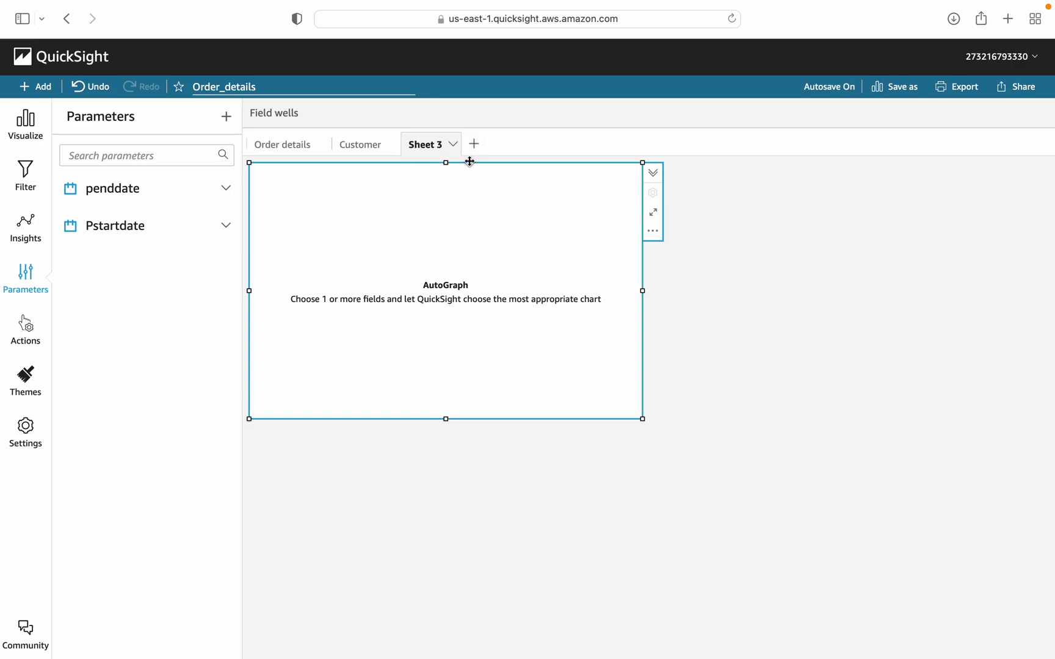
{"action": "left_click_drag", "start_coordinate": [409, 165], "coordinate": [431, 168]}
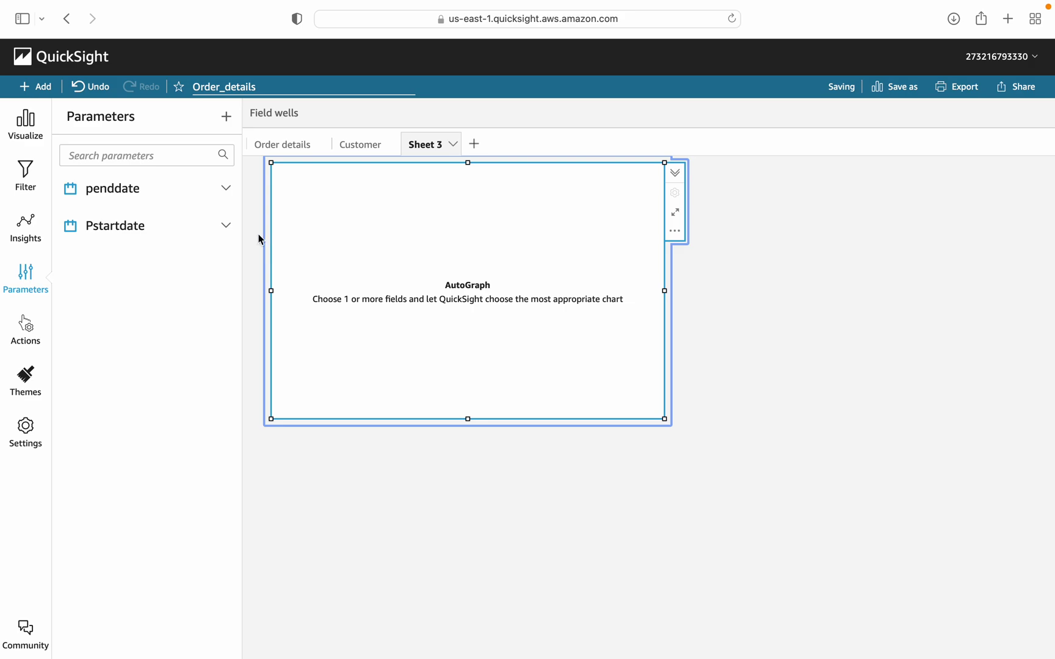
{"action": "left_click", "coordinate": [225, 227]}
{"action": "left_click", "coordinate": [383, 245]}
{"action": "left_click", "coordinate": [225, 188]}
{"action": "left_click", "coordinate": [217, 208]}
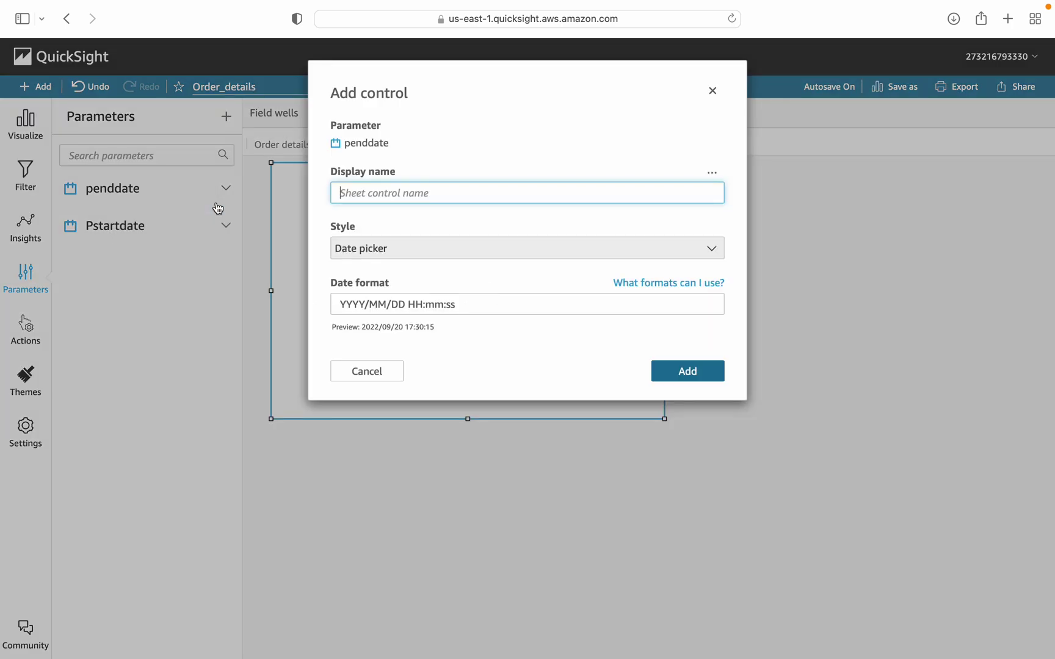
{"action": "left_click", "coordinate": [363, 375]}
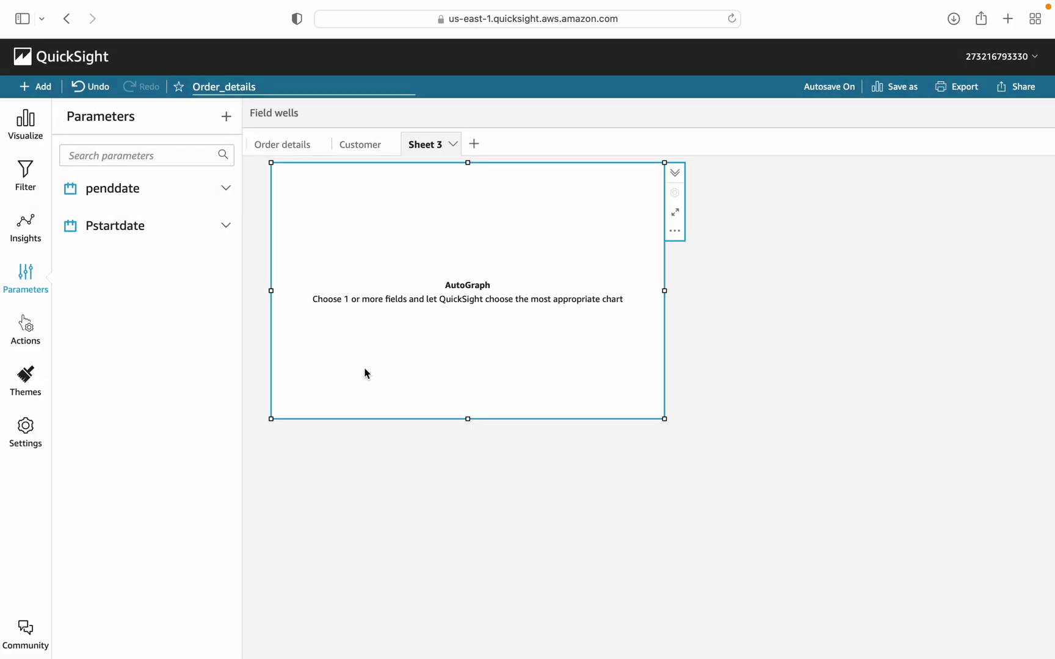
Delete the blank visual from Sheet 3 and remove the sheet.
{"action": "left_click", "coordinate": [368, 146]}
{"action": "left_click", "coordinate": [426, 145]}
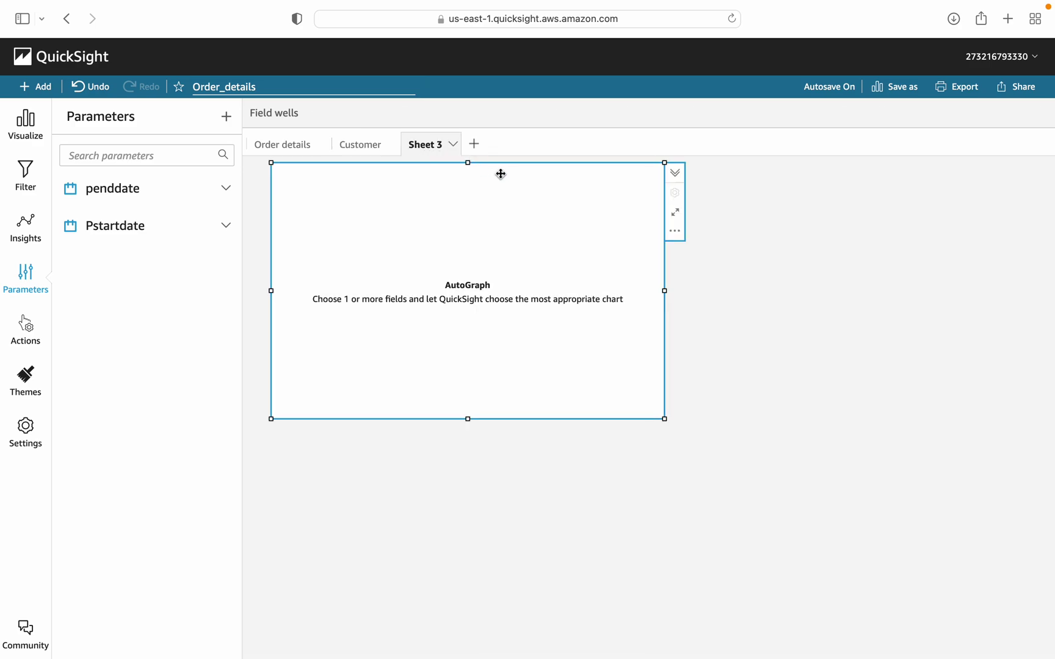
{"action": "left_click", "coordinate": [674, 231]}
{"action": "left_click", "coordinate": [692, 306]}
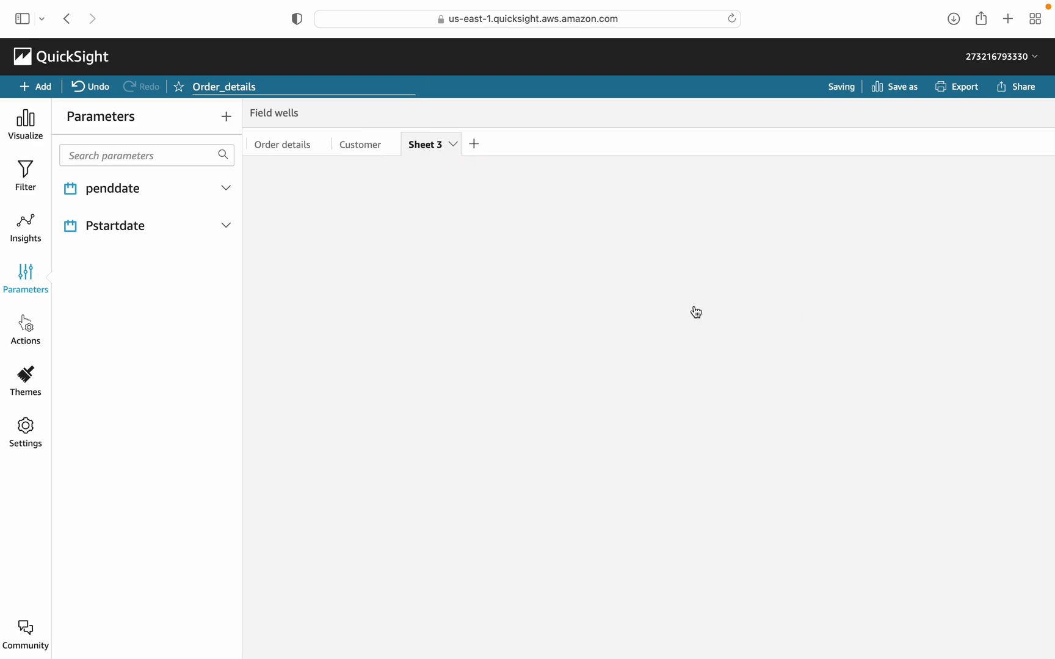
{"action": "left_click", "coordinate": [452, 145]}
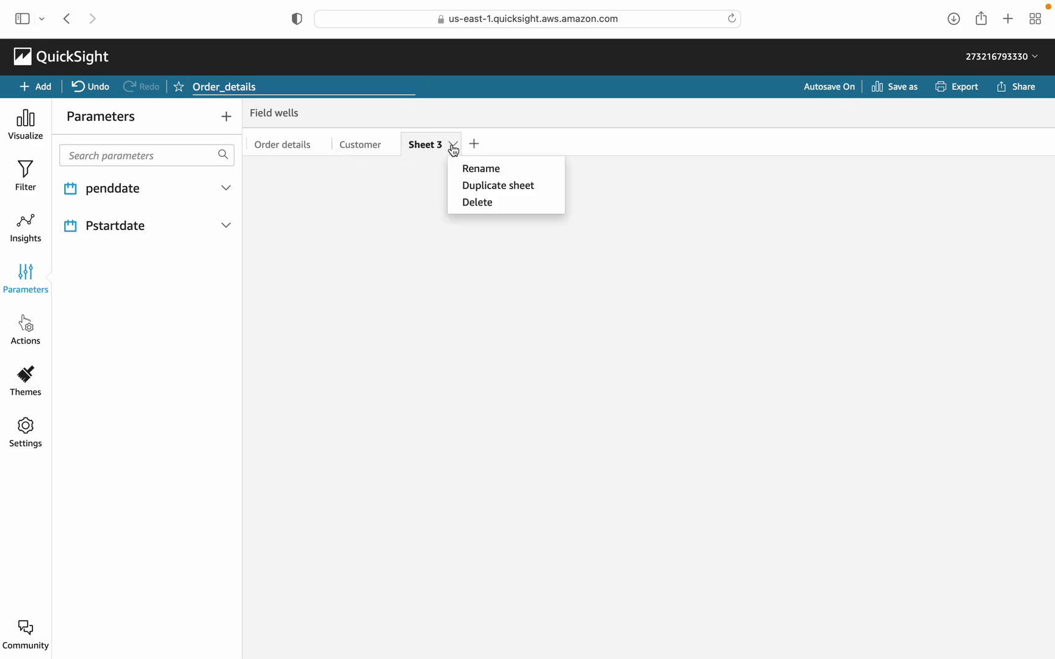
{"action": "left_click", "coordinate": [495, 210]}
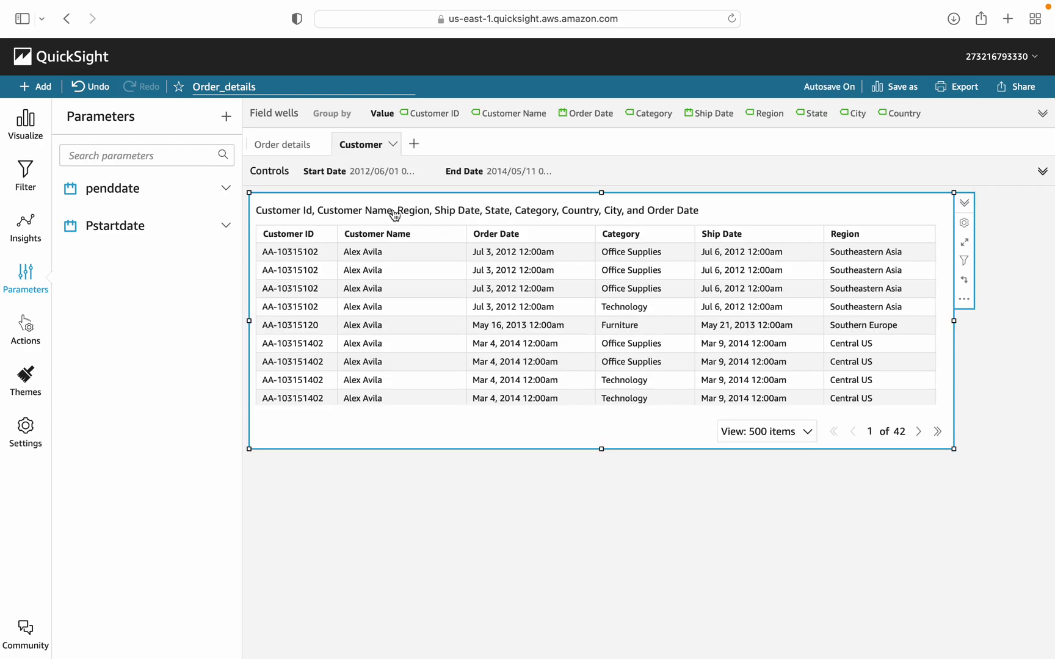
On the Order details sheet, expand the controls and set Start Date to 2013/01/01.
{"action": "left_click", "coordinate": [289, 153]}
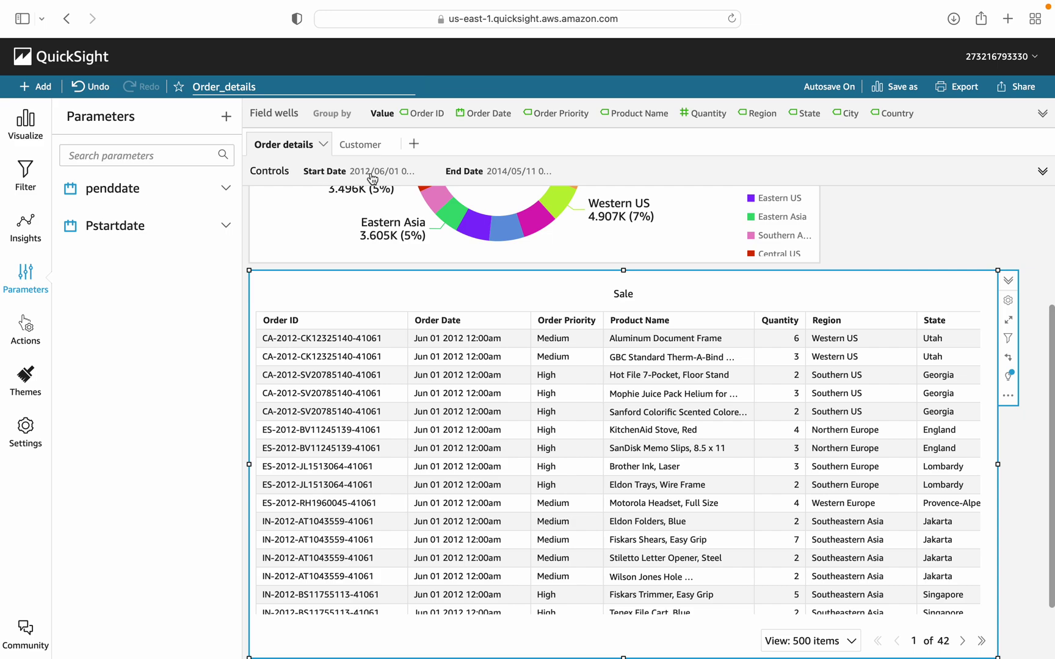
{"action": "left_click", "coordinate": [372, 177]}
{"action": "left_click", "coordinate": [331, 225]}
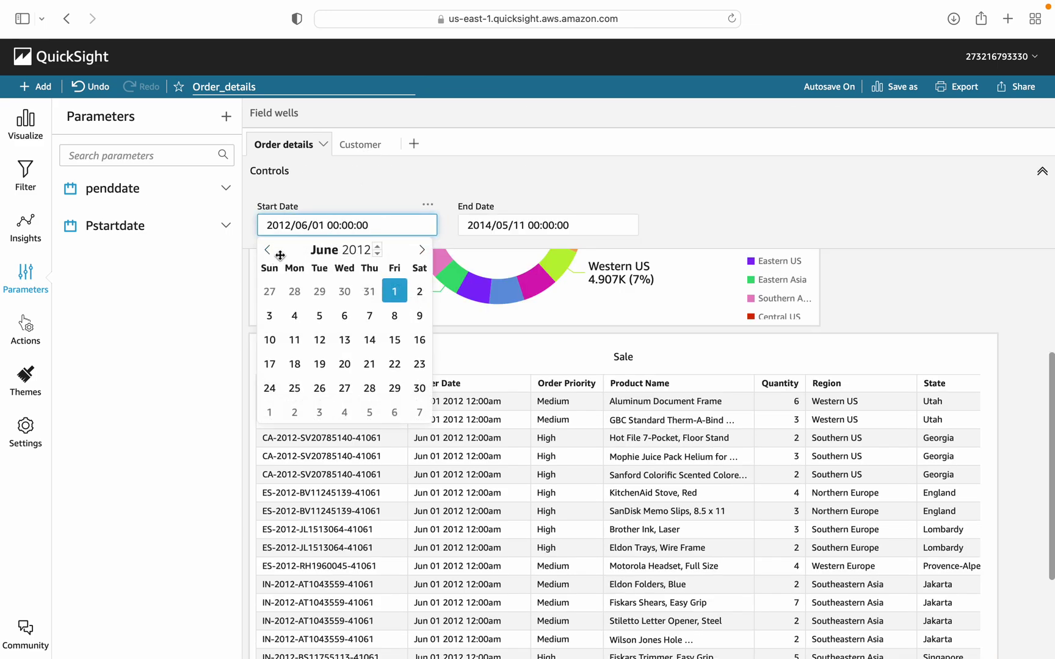
{"action": "left_click", "coordinate": [421, 251]}
{"action": "left_click", "coordinate": [422, 251]}
{"action": "left_click", "coordinate": [422, 251]}
{"action": "left_click", "coordinate": [422, 251]}
{"action": "left_click", "coordinate": [422, 251]}
{"action": "left_click", "coordinate": [422, 251]}
{"action": "left_click", "coordinate": [323, 296]}
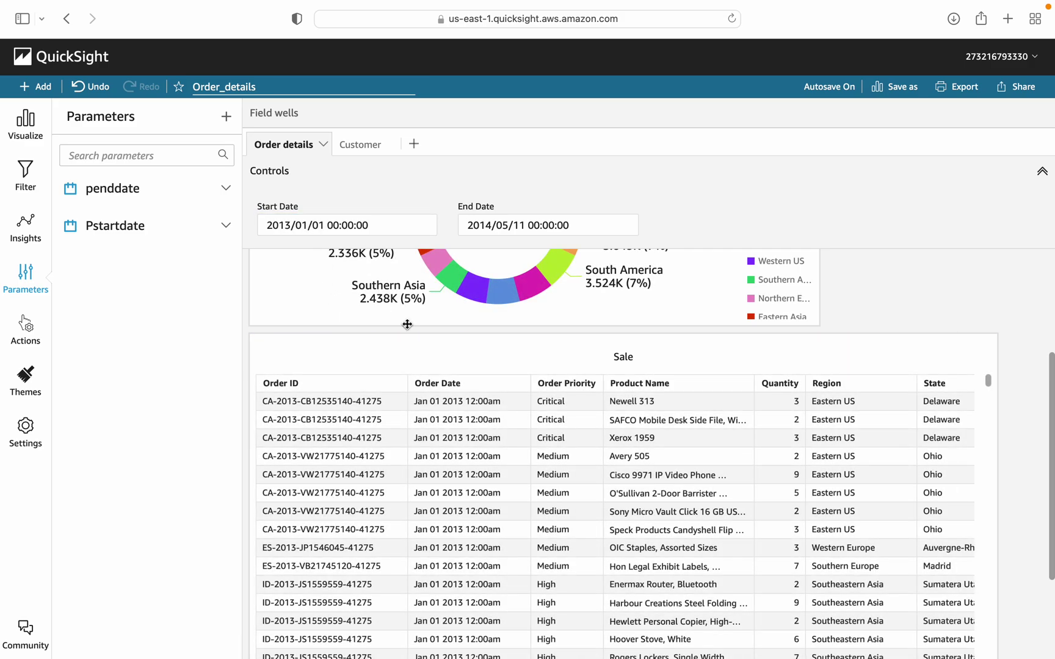
Set End Date to 2013/05/31 in the Order details sheet's controls.
{"action": "scroll", "coordinate": [407, 324], "scroll_direction": "up", "scroll_amount": 3}
{"action": "left_click", "coordinate": [473, 227]}
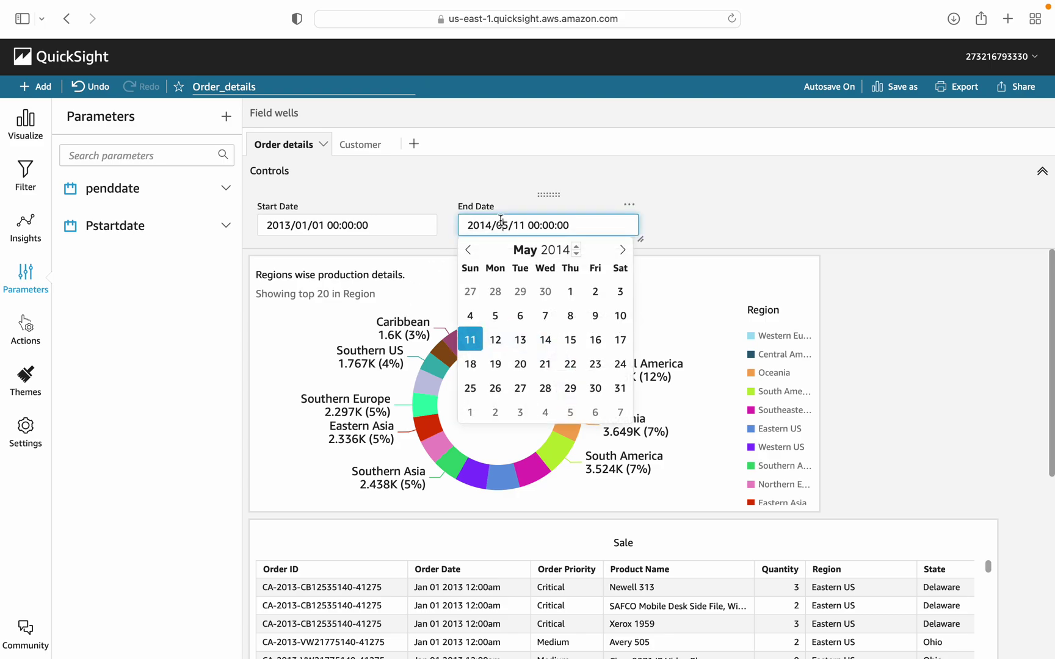
{"action": "left_click", "coordinate": [576, 254]}
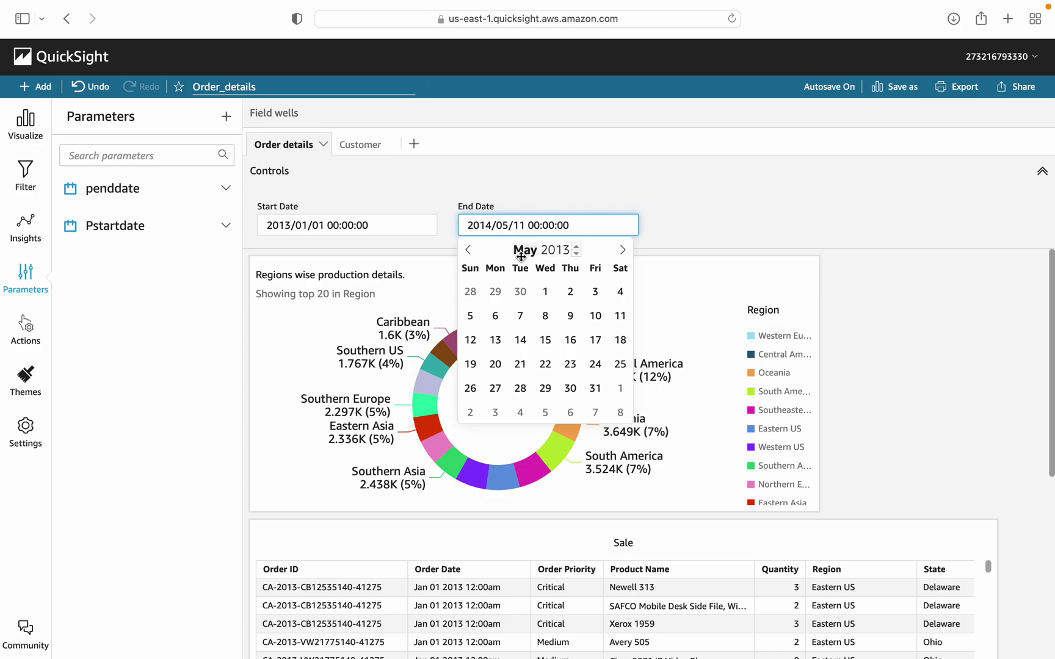
{"action": "left_click", "coordinate": [595, 391]}
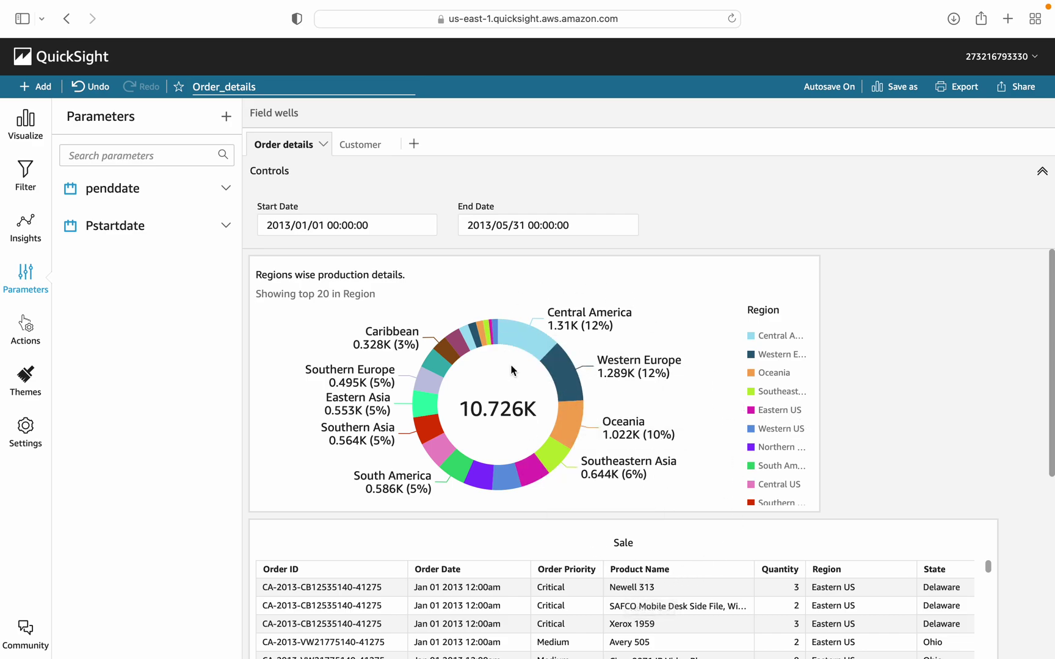
Compare the Start Date and End Date controls on the Customer sheet with those on the Order details sheet.
{"action": "left_click", "coordinate": [359, 147]}
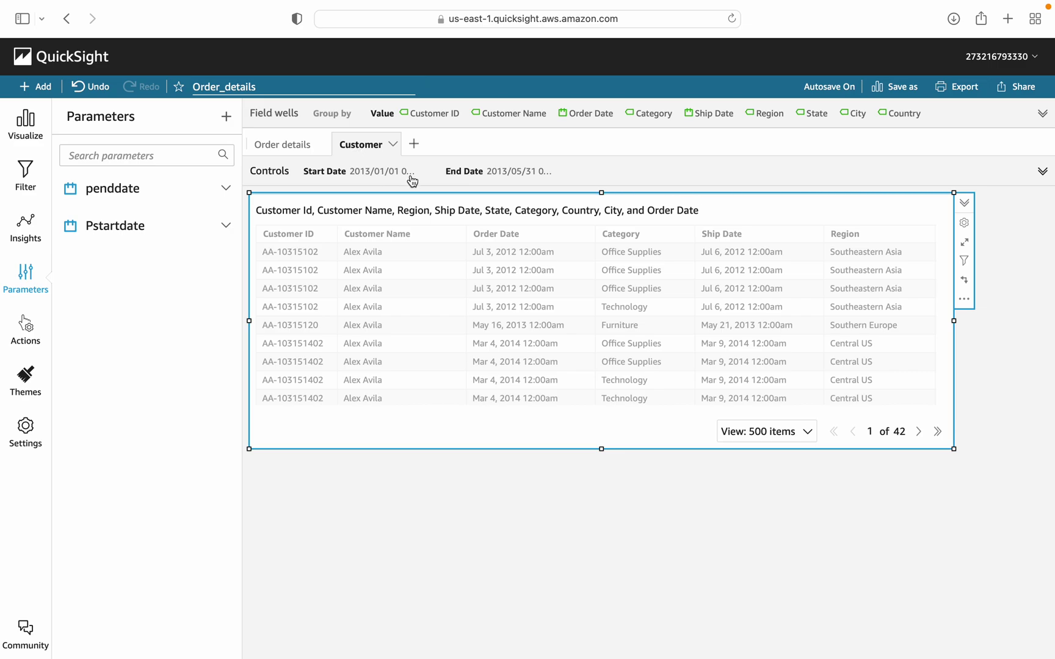
{"action": "left_click", "coordinate": [412, 181]}
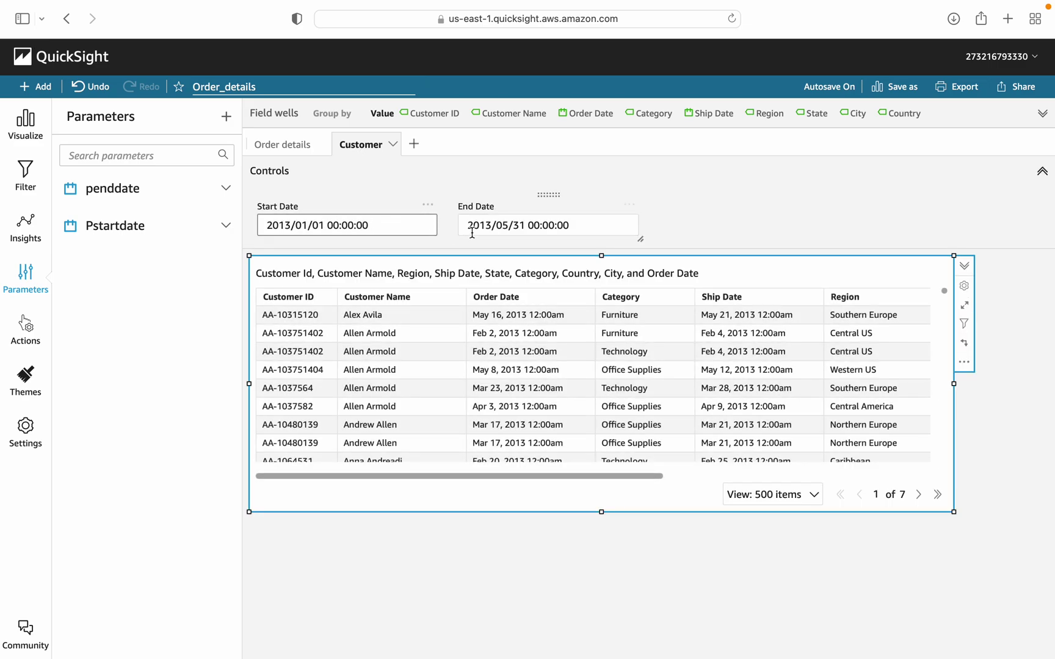
{"action": "left_click", "coordinate": [294, 146]}
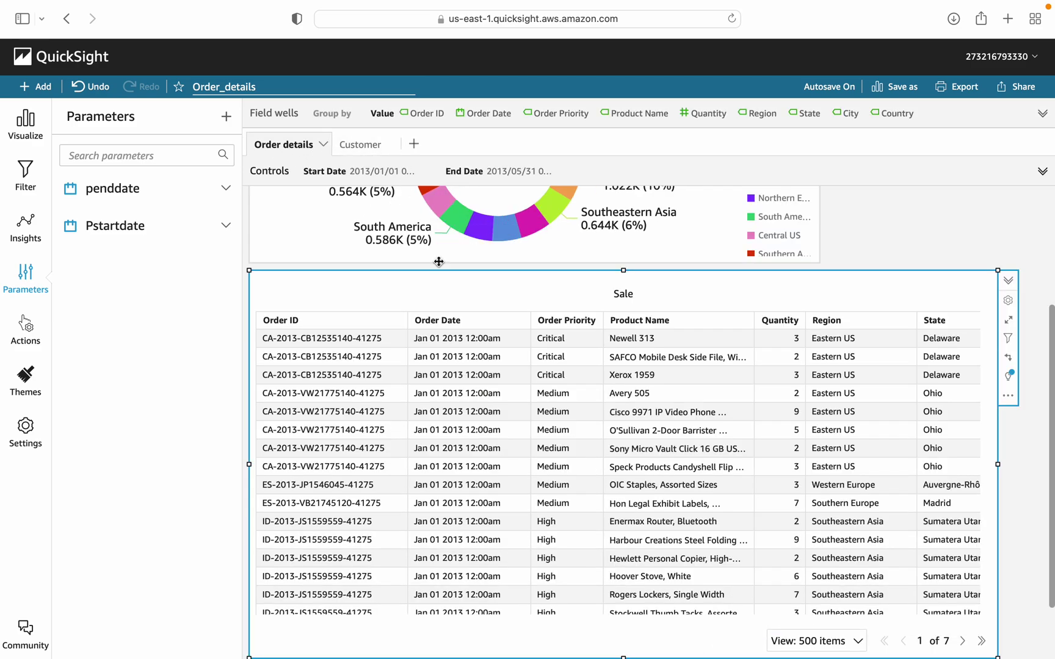
{"action": "scroll", "coordinate": [438, 252], "scroll_direction": "up", "scroll_amount": 4}
{"action": "left_click", "coordinate": [365, 172]}
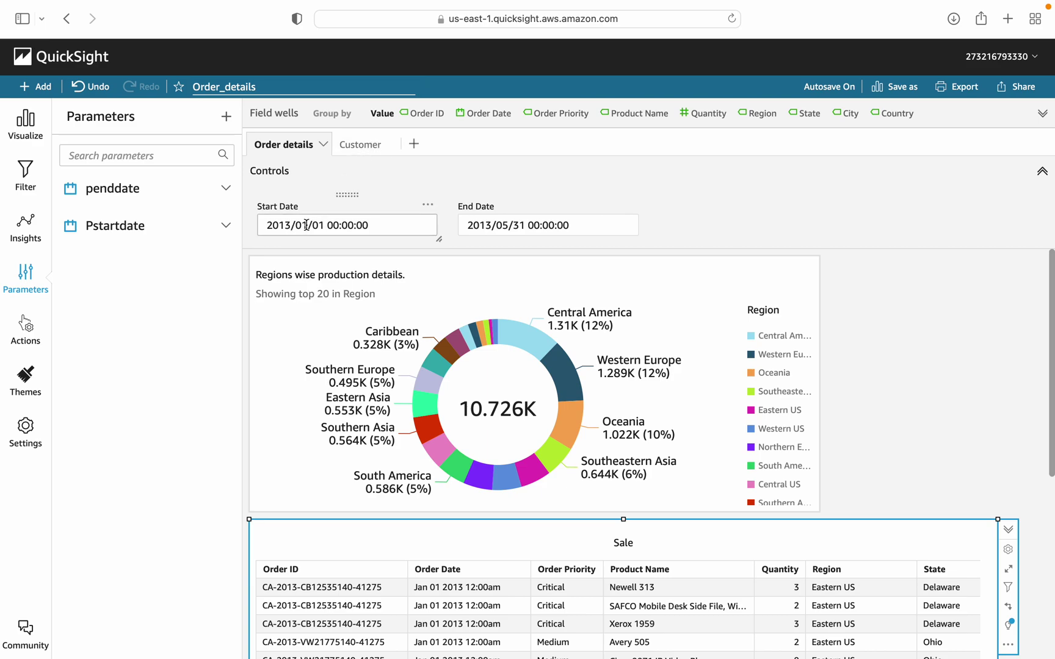
On the Customer sheet, expand the controls and set Start Date to 2013/01/05.
{"action": "left_click", "coordinate": [360, 147]}
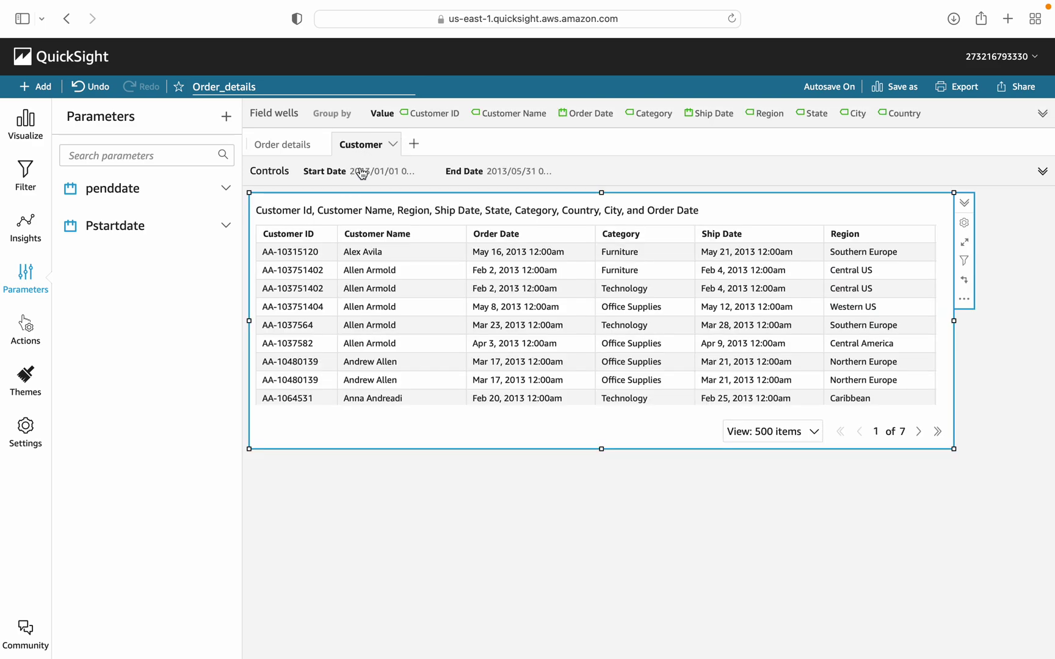
{"action": "left_click", "coordinate": [361, 173]}
{"action": "left_click", "coordinate": [312, 226]}
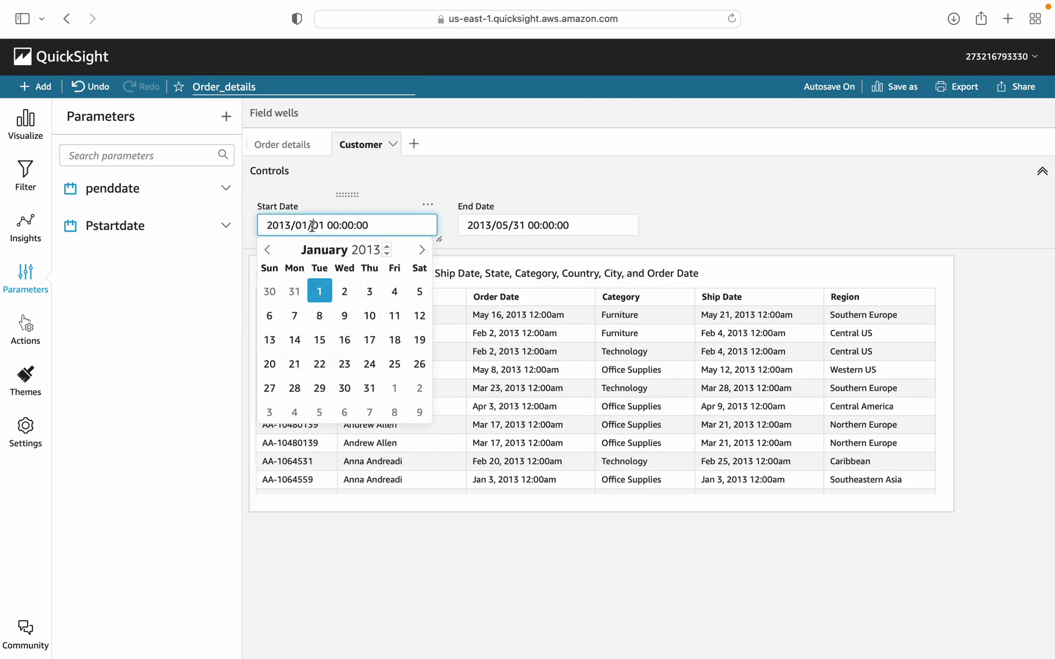
{"action": "left_click", "coordinate": [416, 291]}
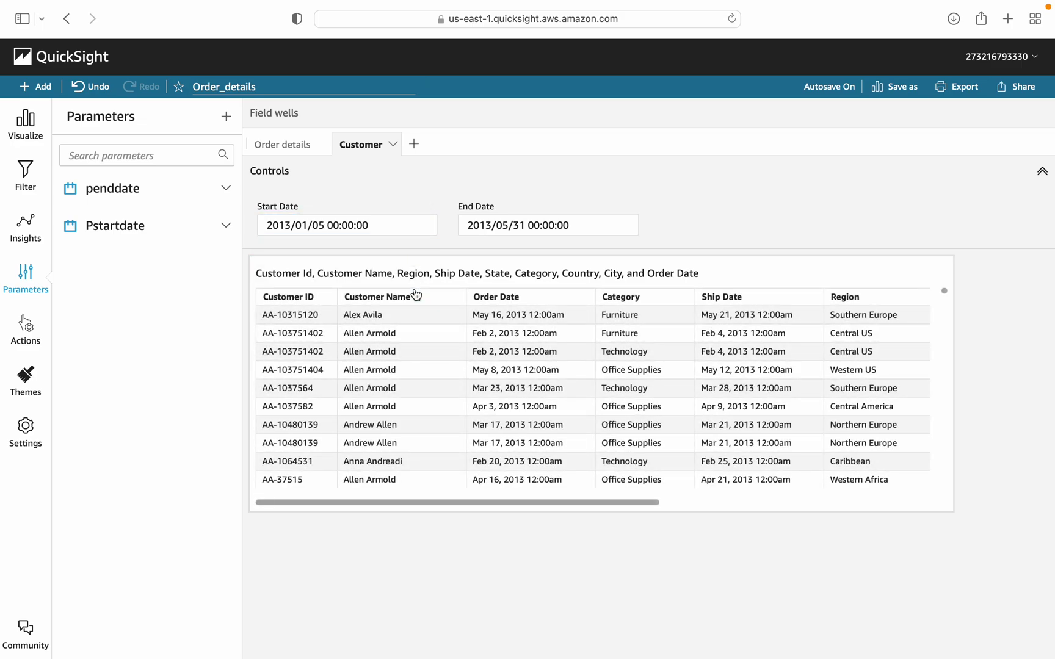
Check the Start Date control and its calendar on the Order details sheet, leaving the date as it is.
{"action": "left_click", "coordinate": [294, 157]}
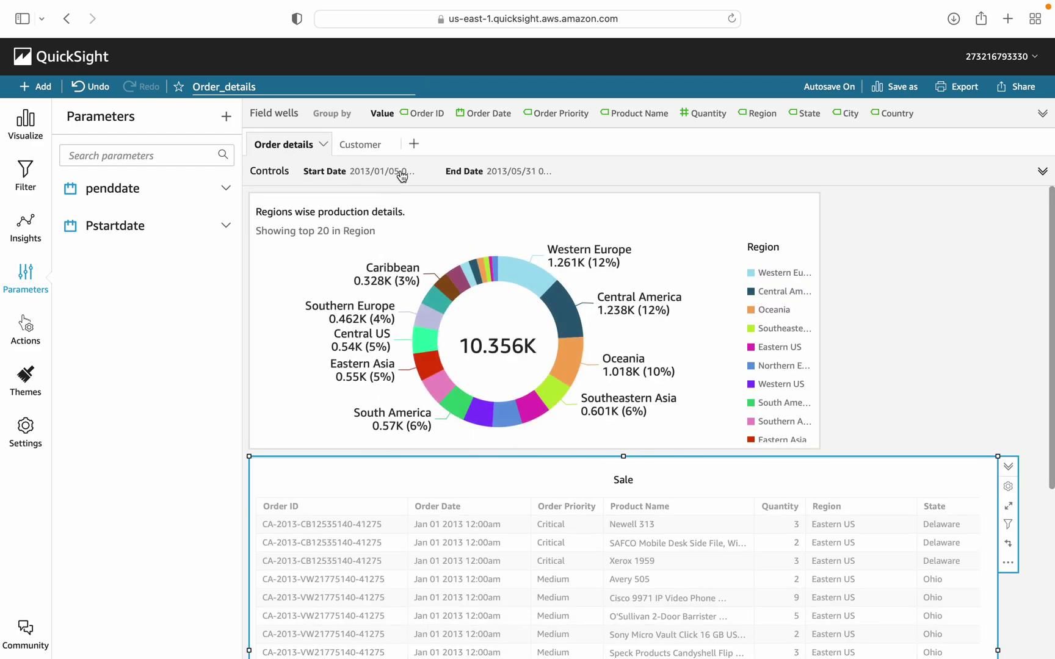
{"action": "left_click", "coordinate": [400, 173]}
{"action": "left_click", "coordinate": [382, 227]}
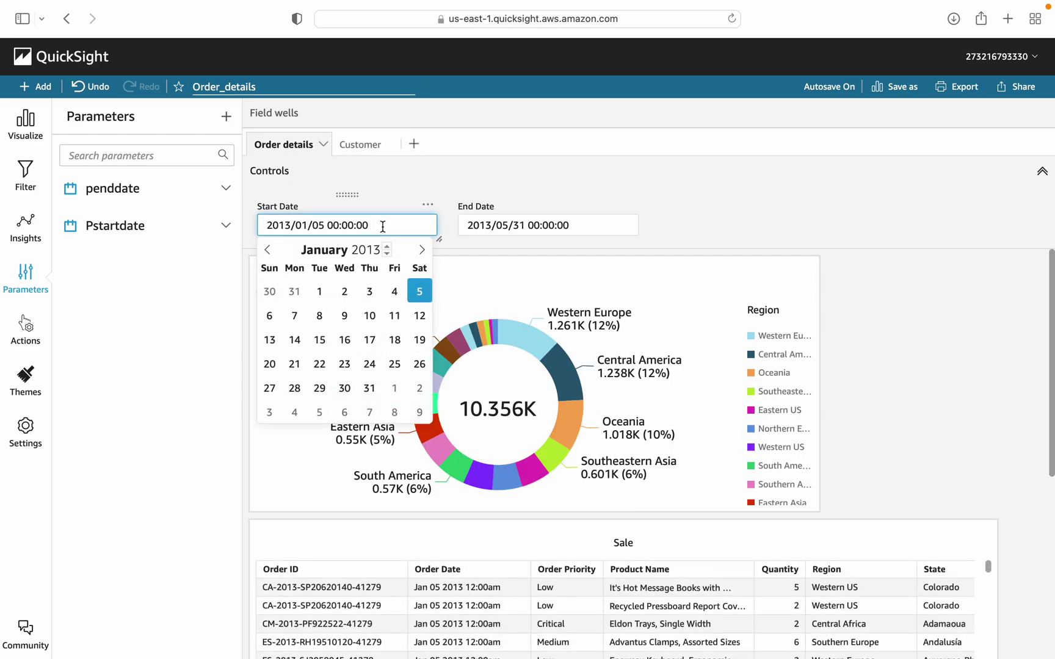
{"action": "left_click", "coordinate": [668, 229]}
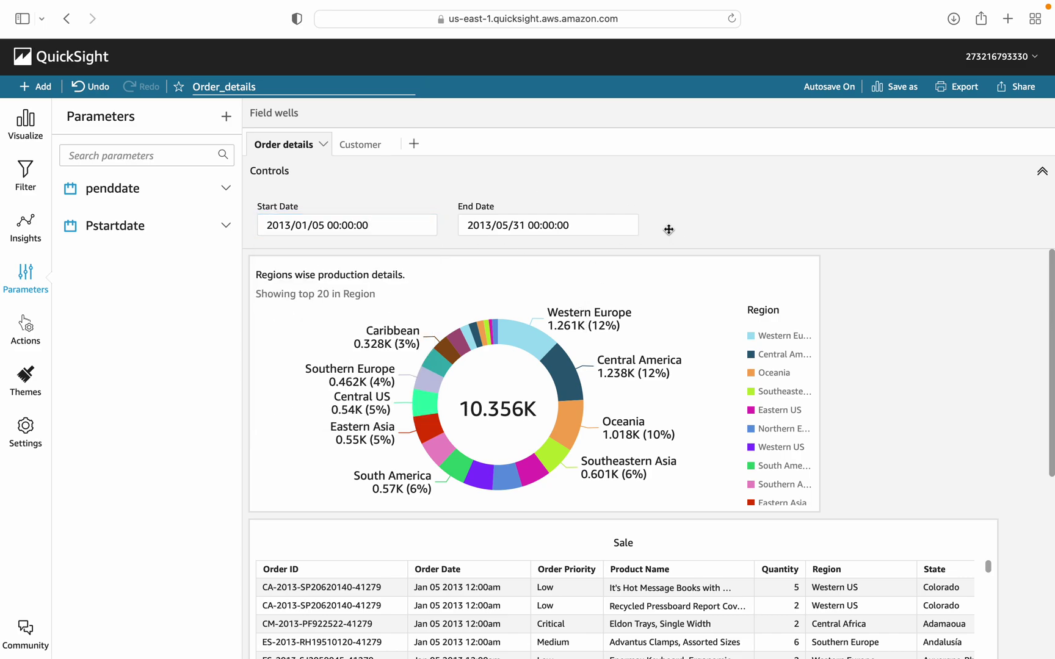